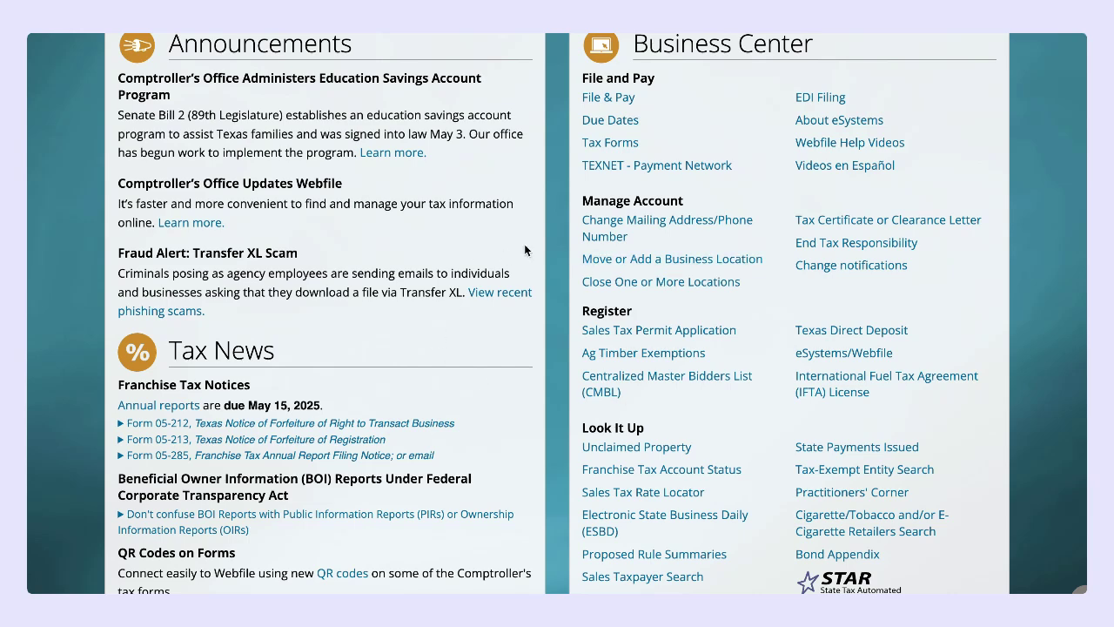
Step: Open the Sales Tax Permit Application page and go to the eSystems permit login
scroll(586, 322, "down", 1)
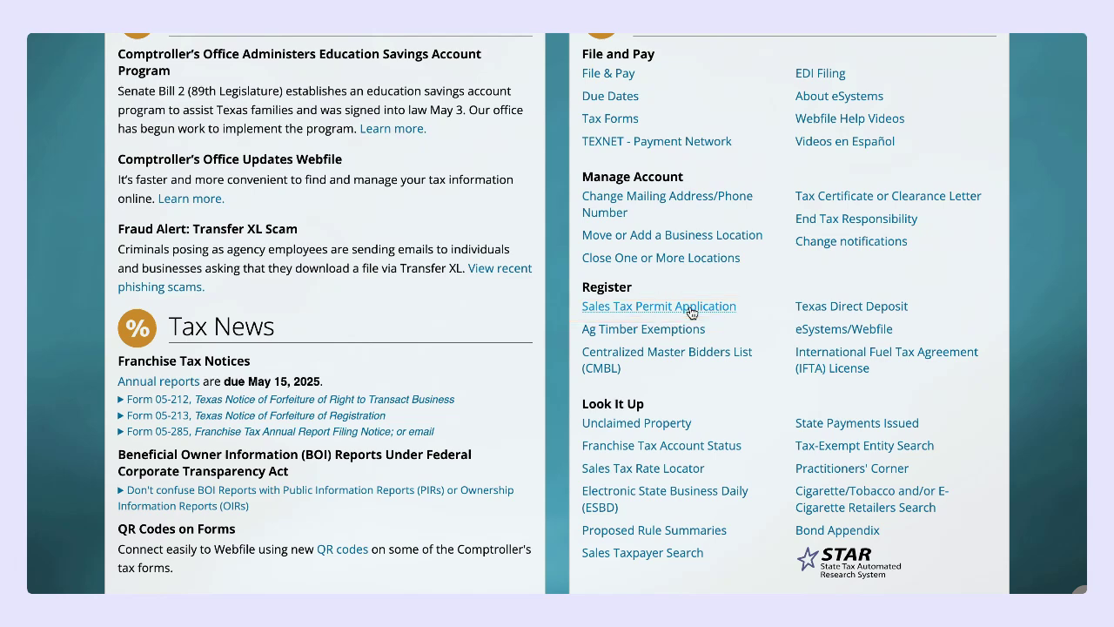
left_click(692, 312)
scroll(487, 326, "down", 3)
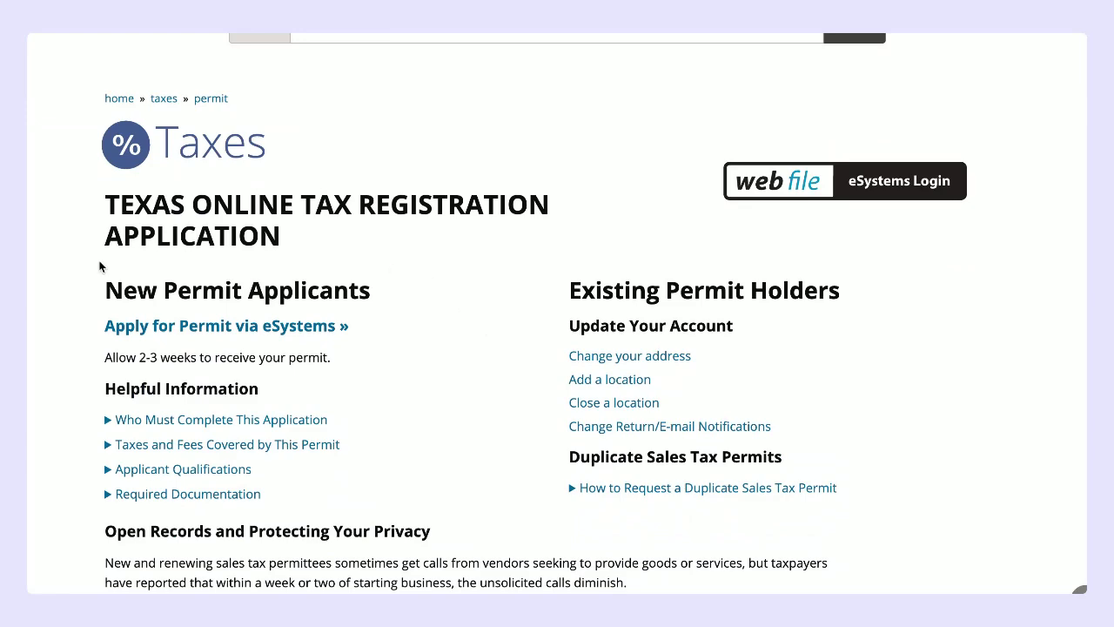
left_click(217, 327)
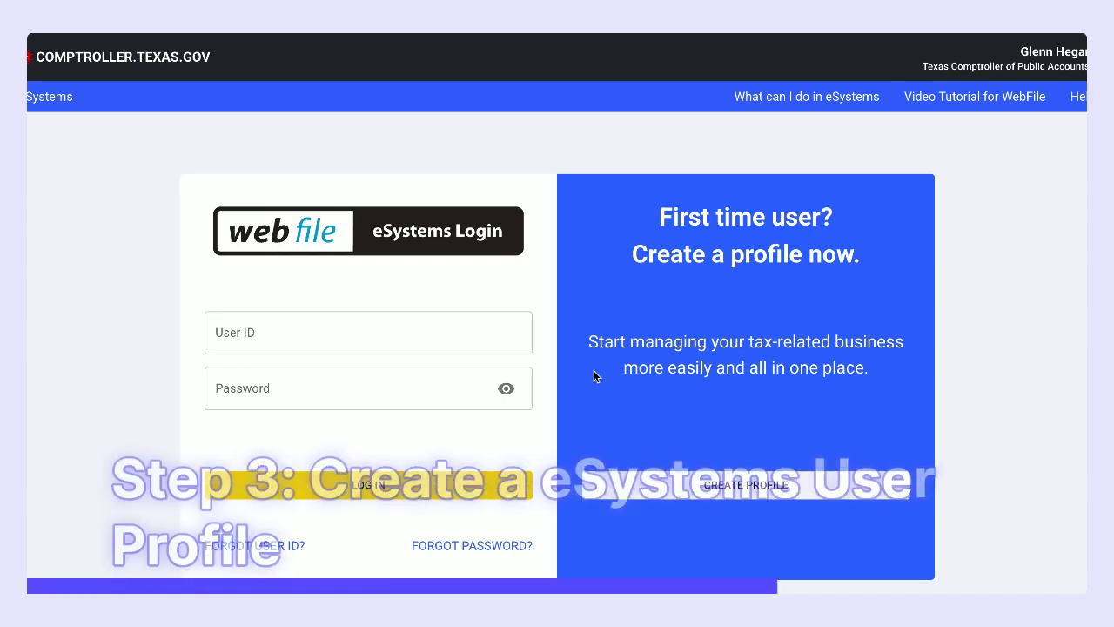
Step: Start a new eSystems profile and enter a user ID and a strong password
left_click(804, 489)
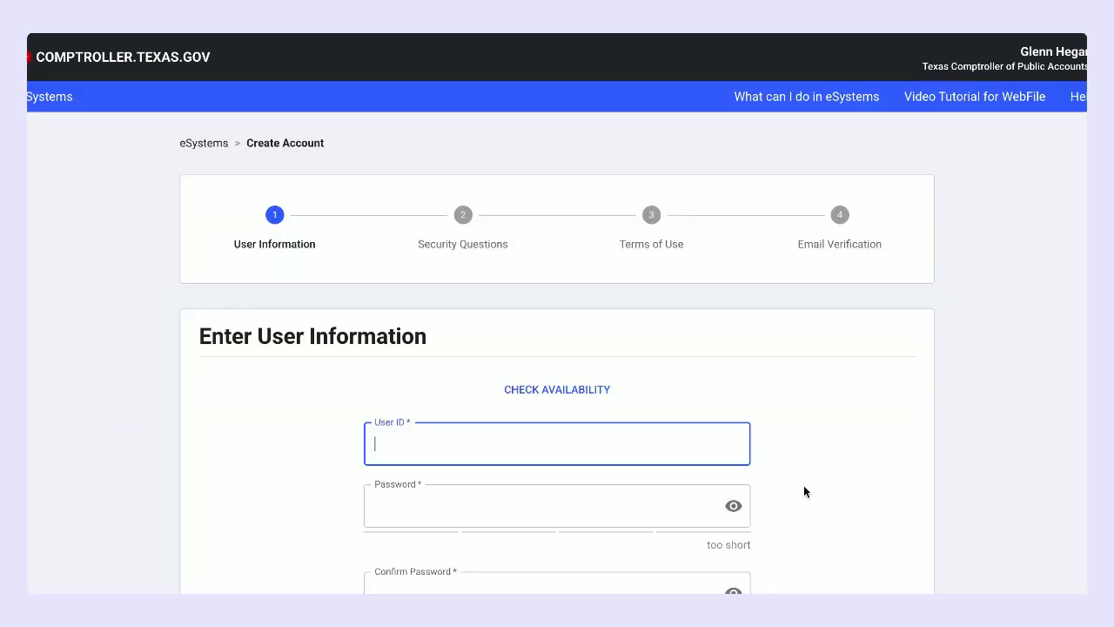
scroll(662, 348, "down", 2)
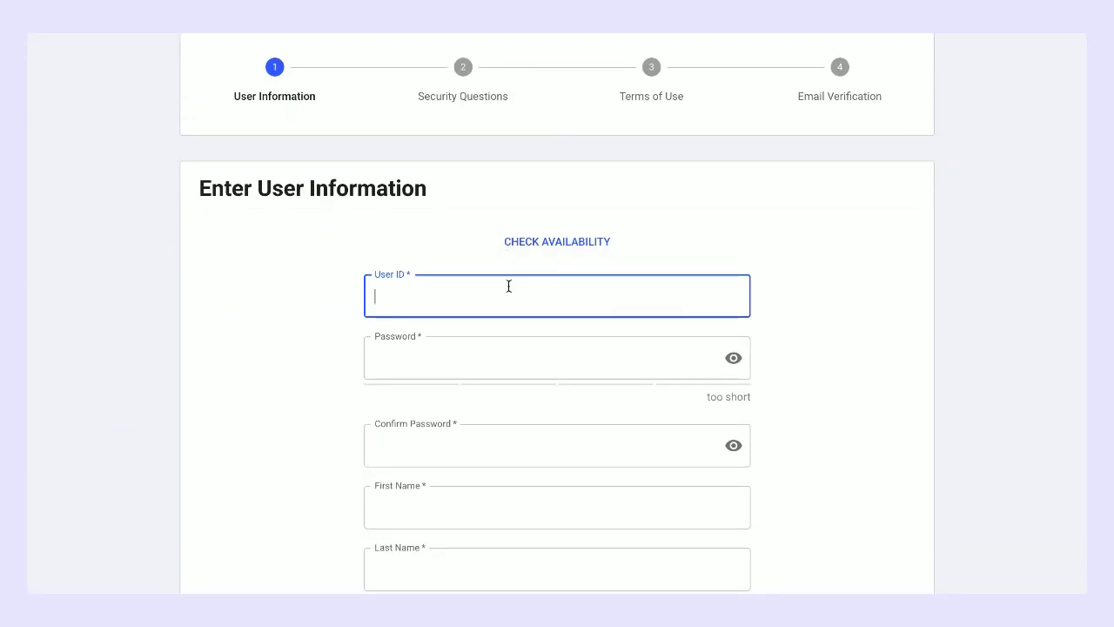
type("j")
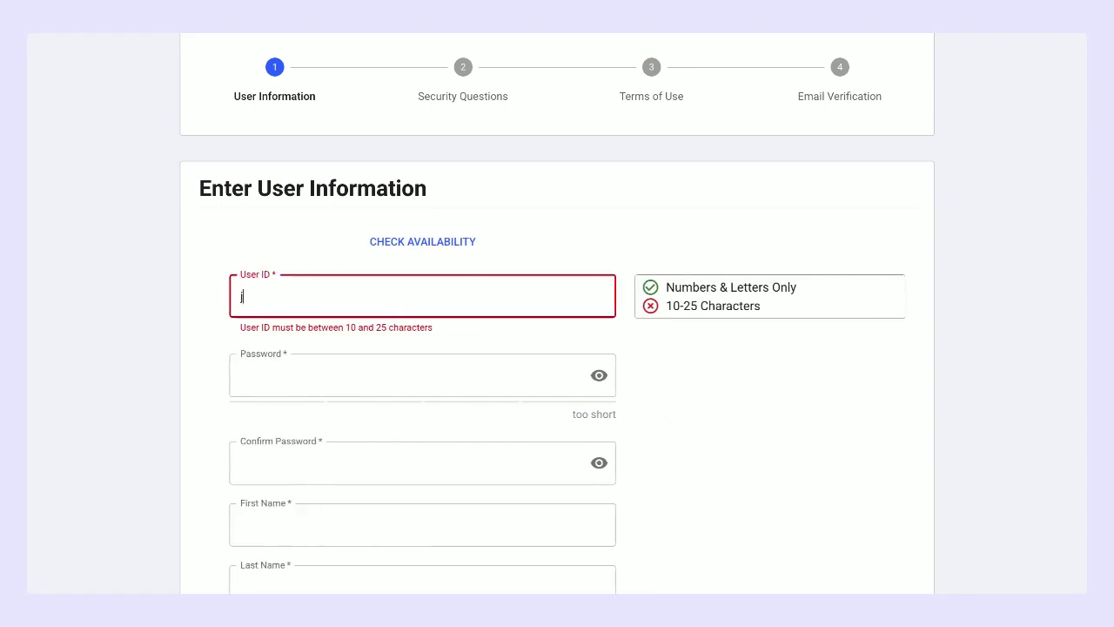
type("ohnson")
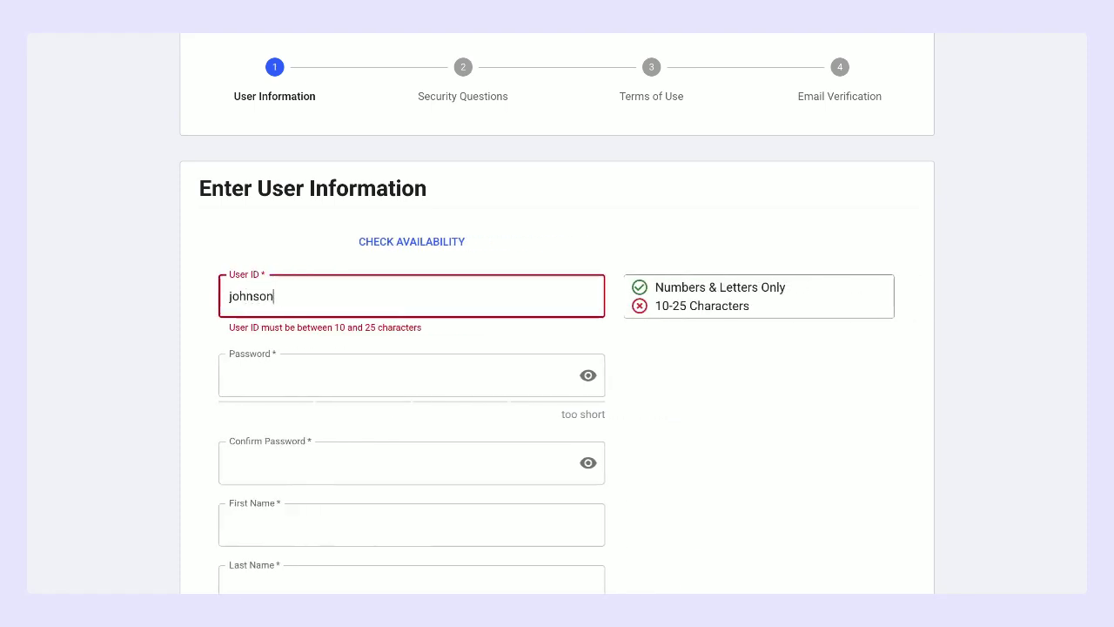
type("127")
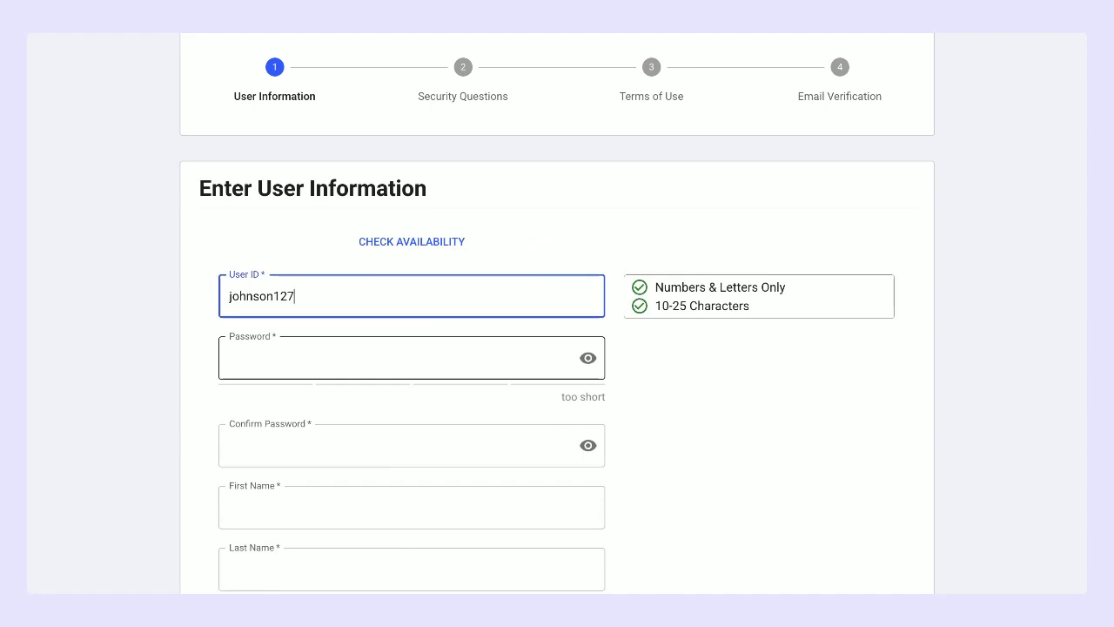
left_click(382, 355)
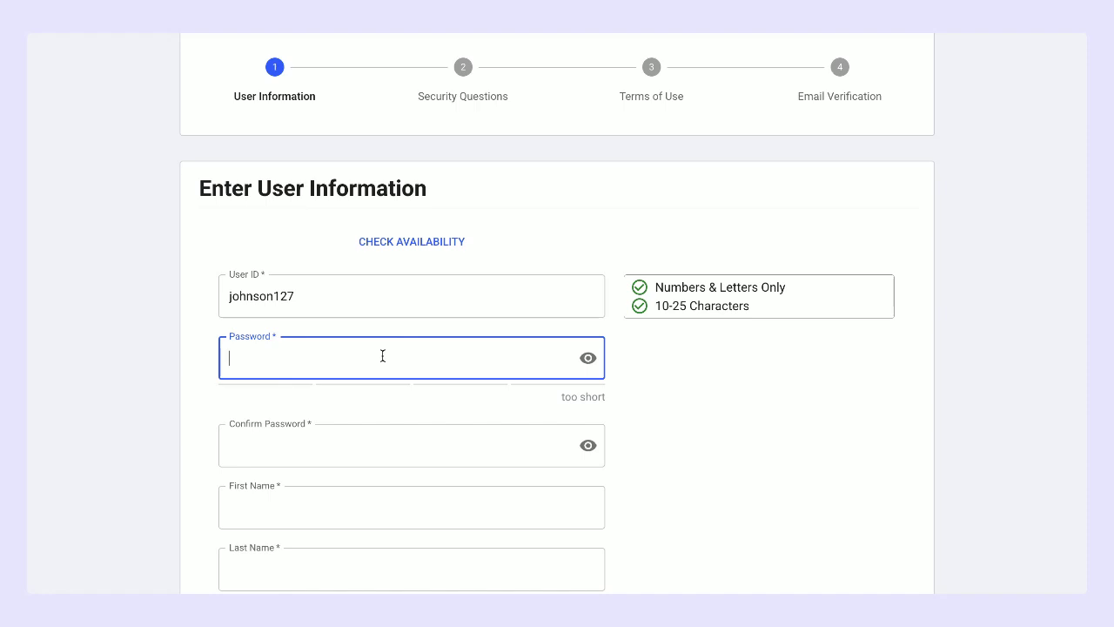
type("••••••••")
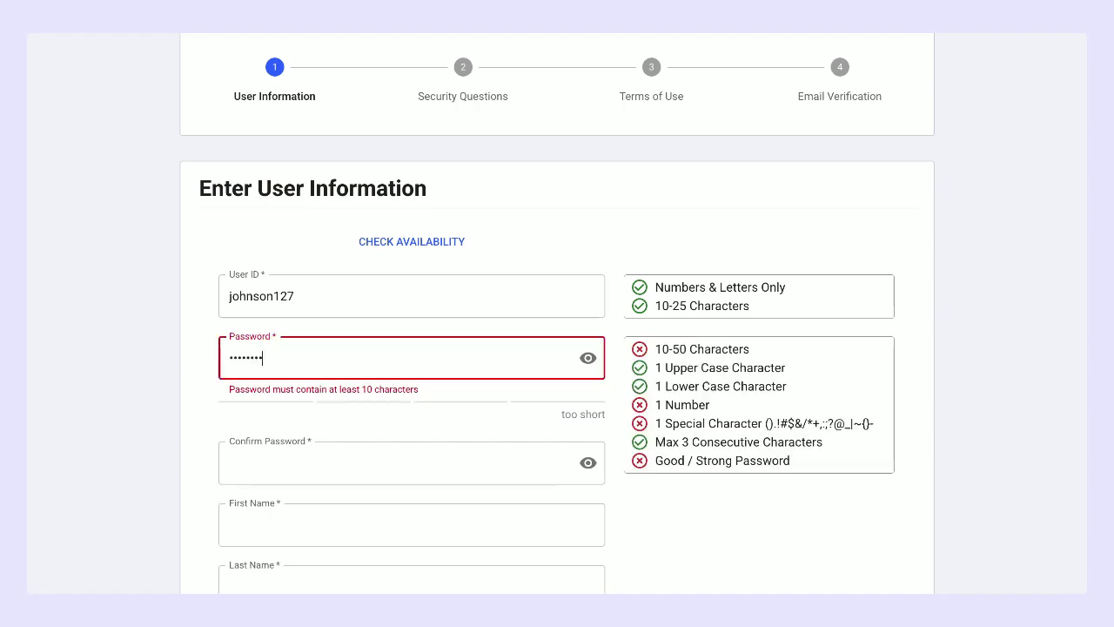
type("•••")
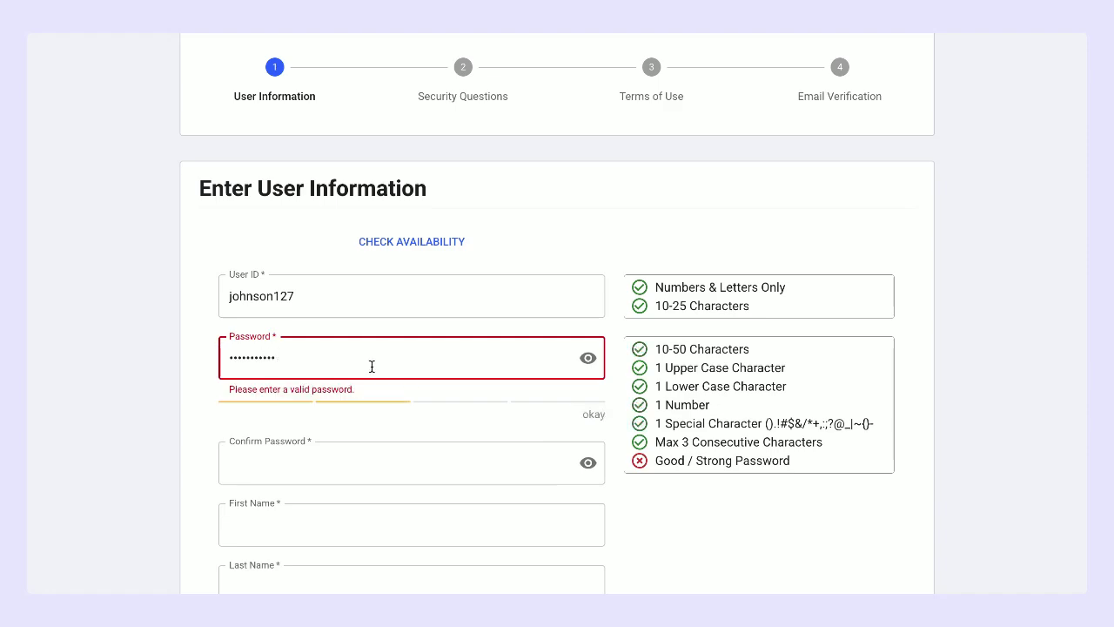
type("•••")
Step: Re-enter the password in Confirm Password, revealing it to check the entry
left_click(320, 457)
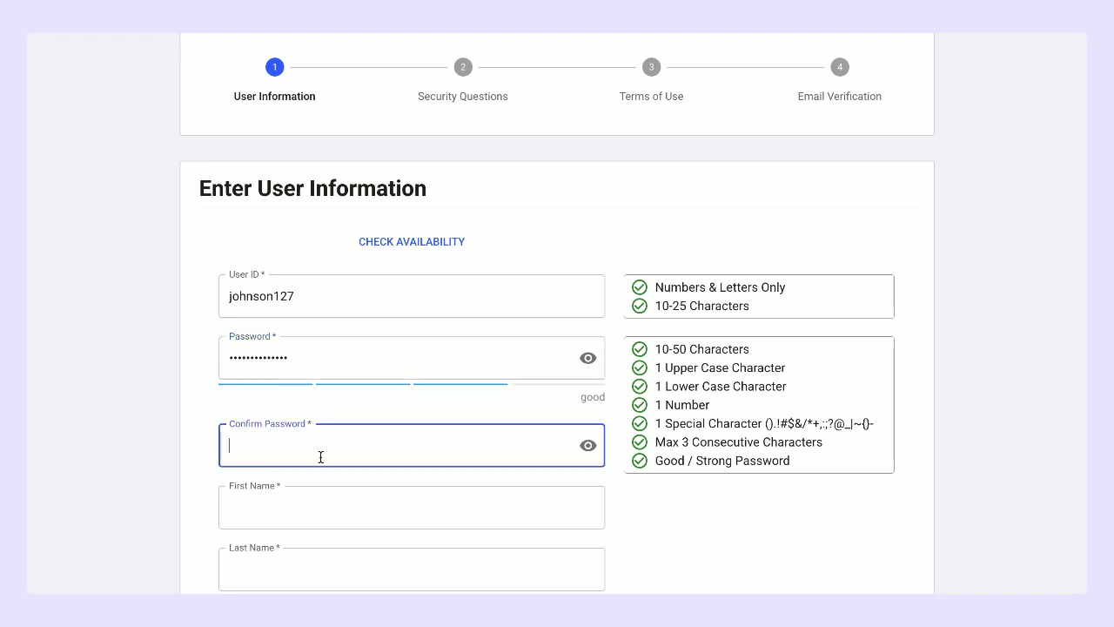
type("••••••")
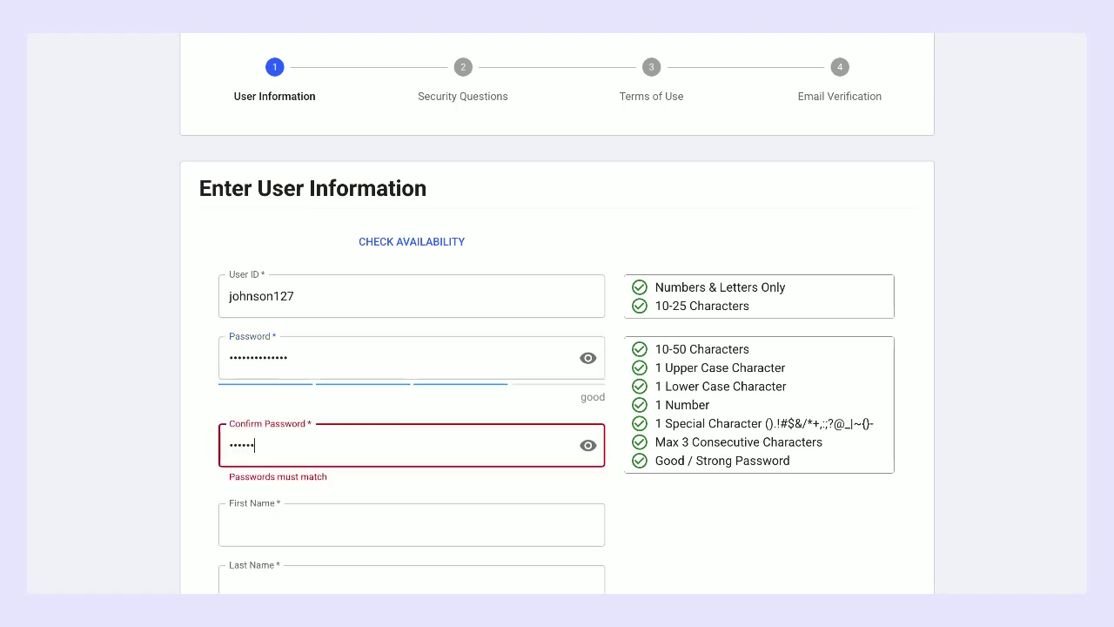
left_click(588, 357)
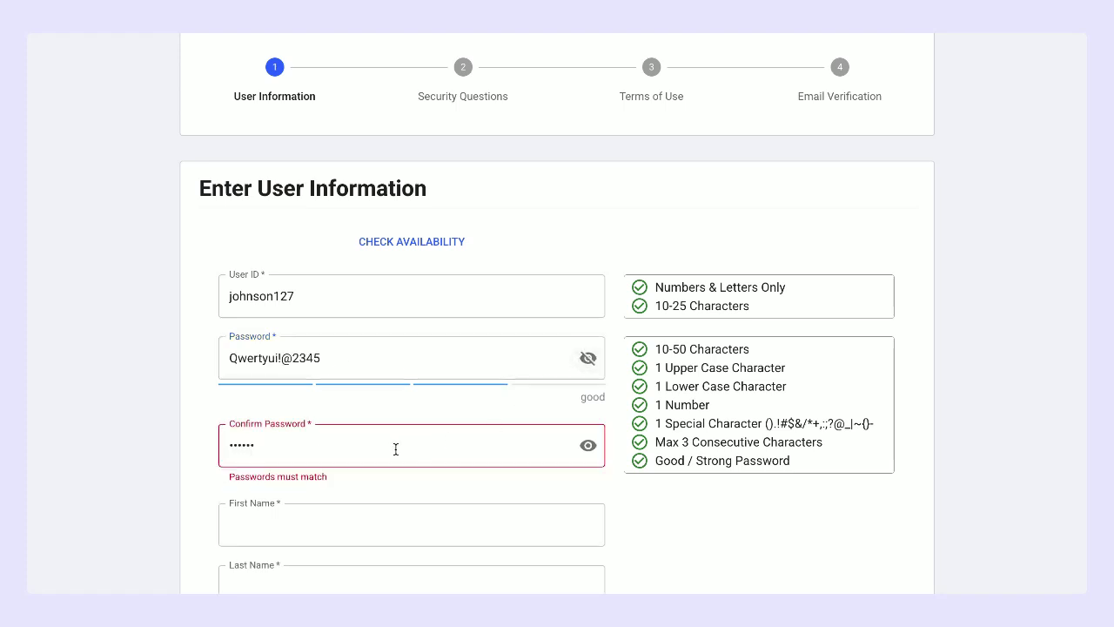
key("BackSpace")
key("BackSpace")
key("BackSpace")
key("BackSpace")
key("BackSpace")
key("BackSpace")
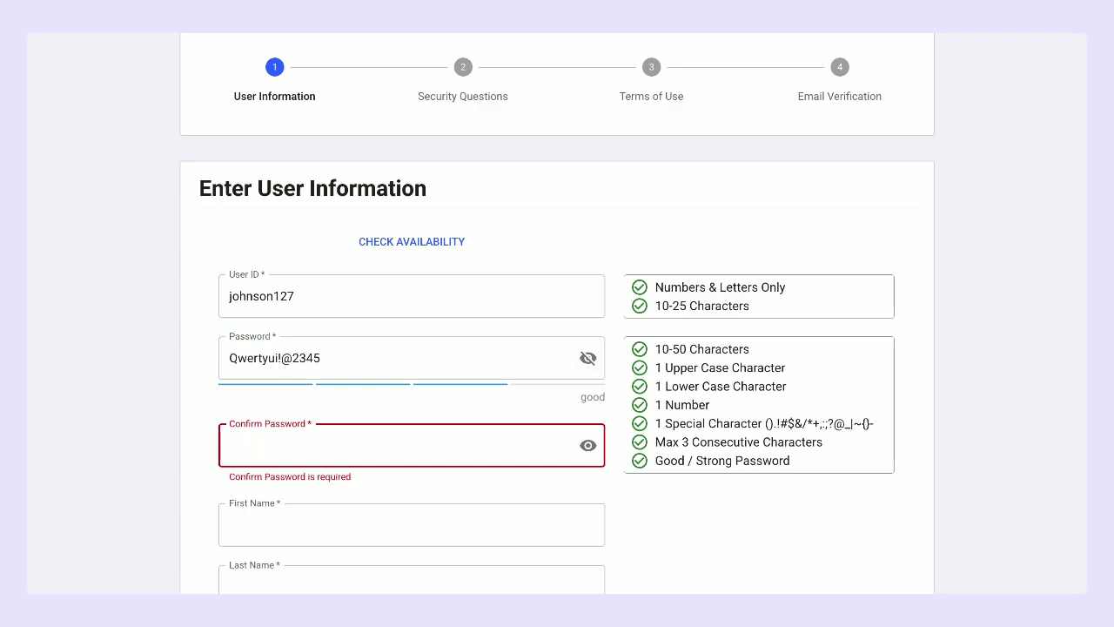
type("Qwertyui")
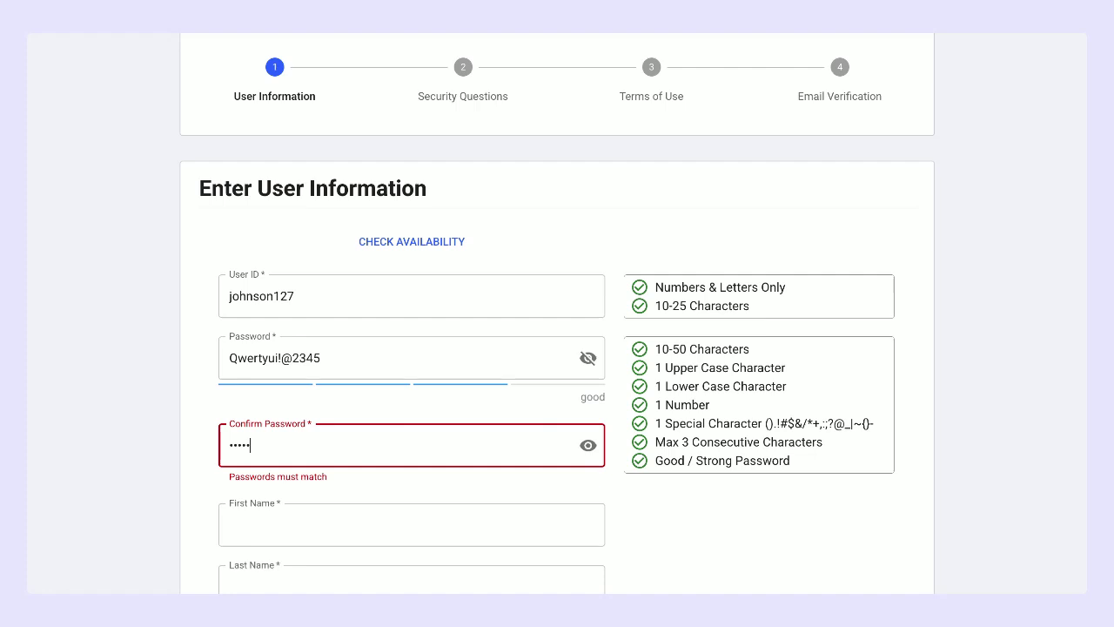
type("op12")
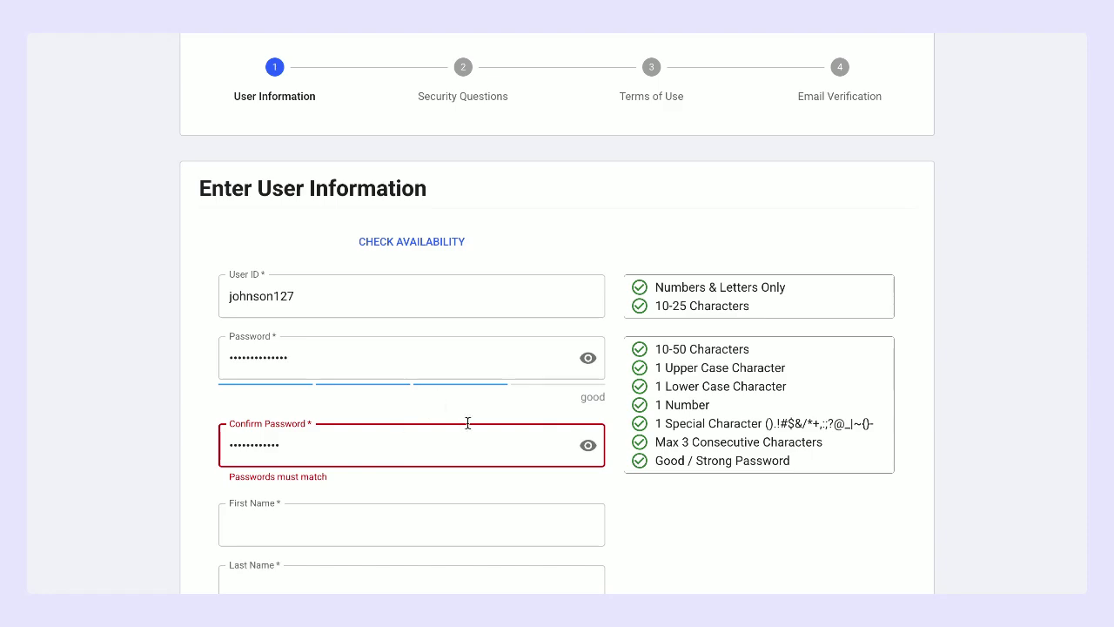
type("3!@")
scroll(551, 566, "down", 5)
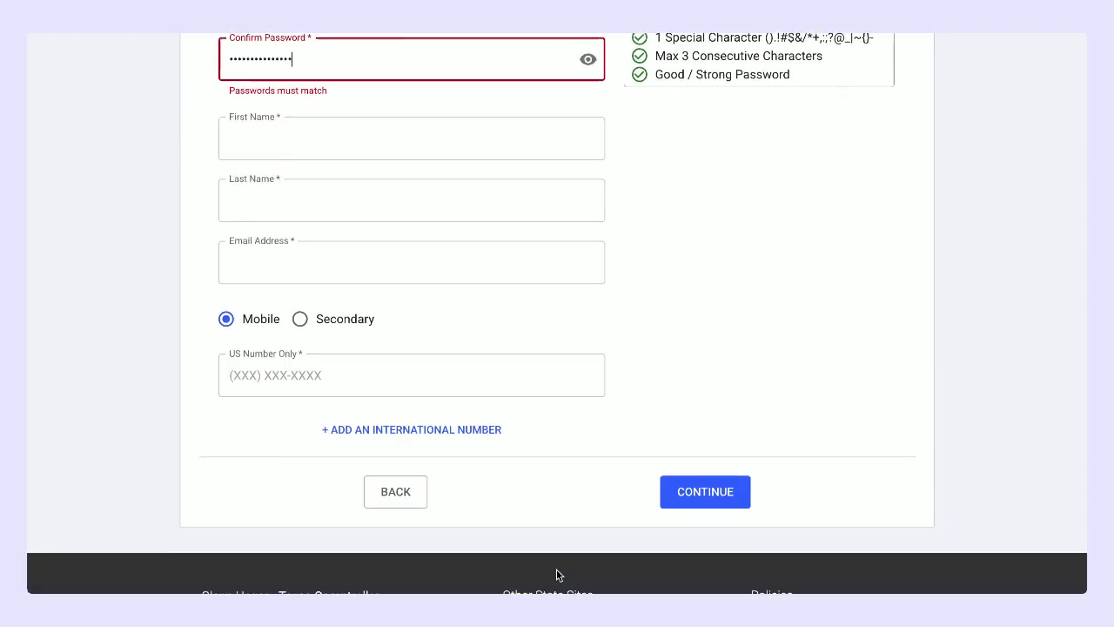
Step: Enter the user's first name, last name, e-mail address and US mobile number
left_click(363, 153)
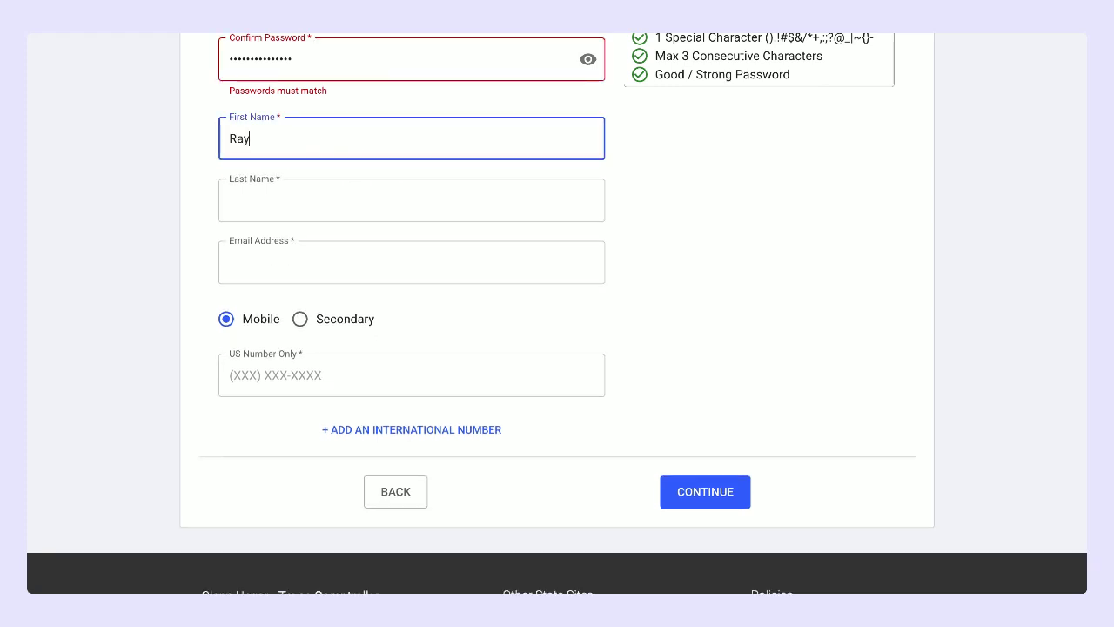
left_click(286, 214)
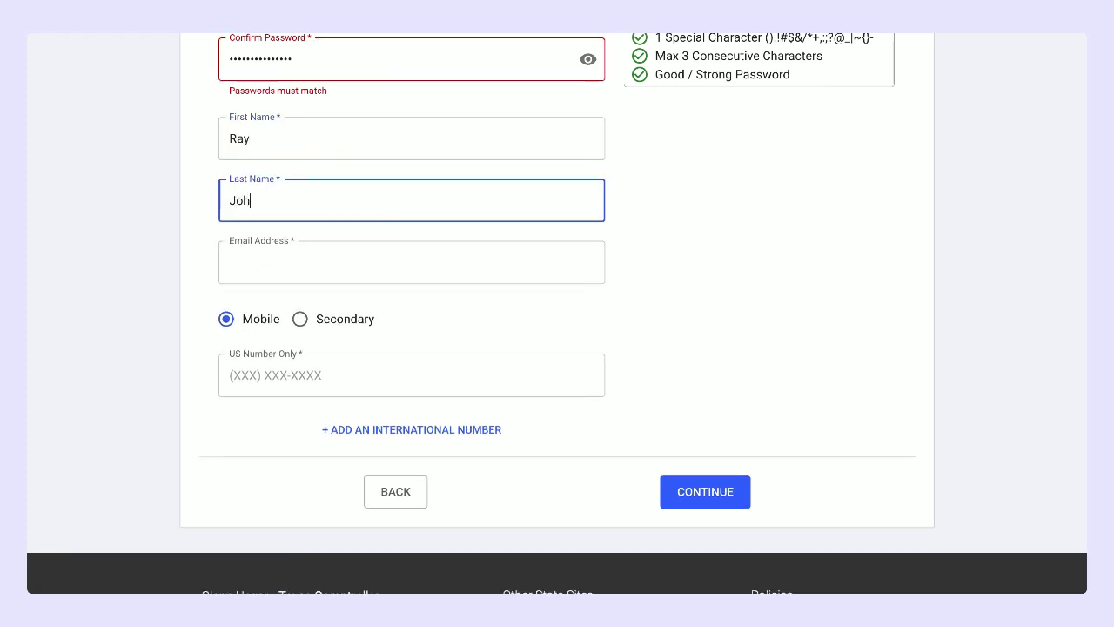
left_click(275, 256)
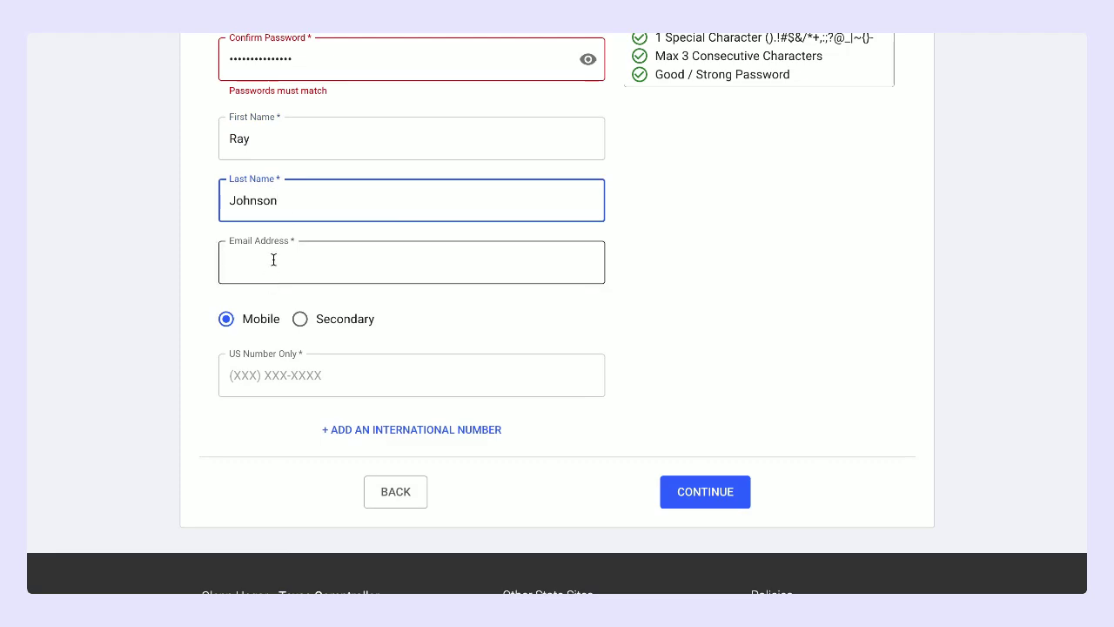
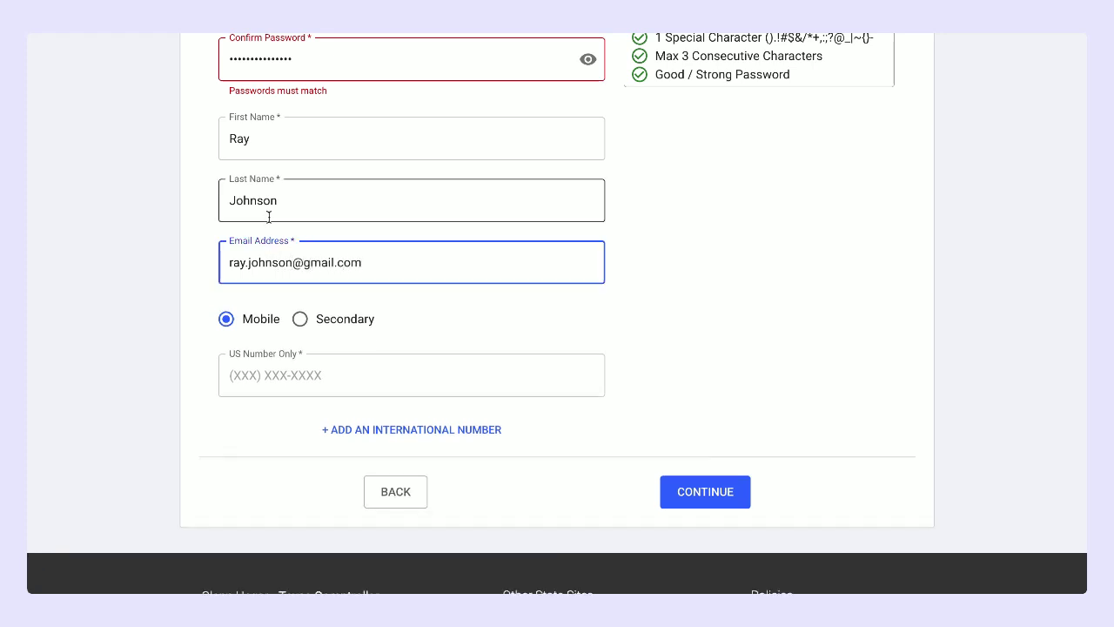
left_click(288, 356)
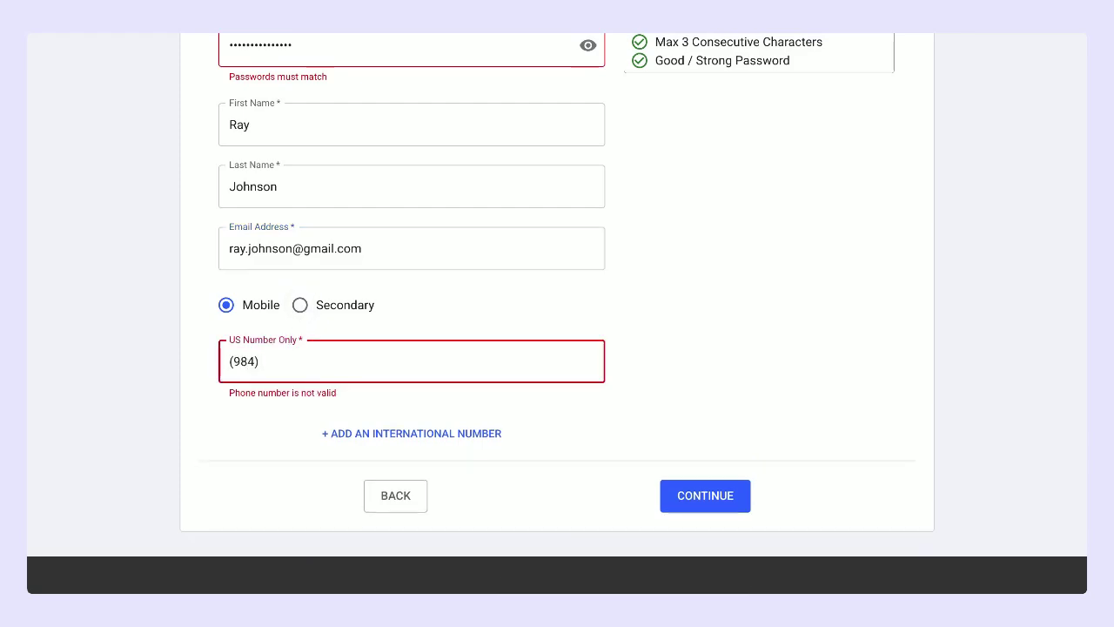
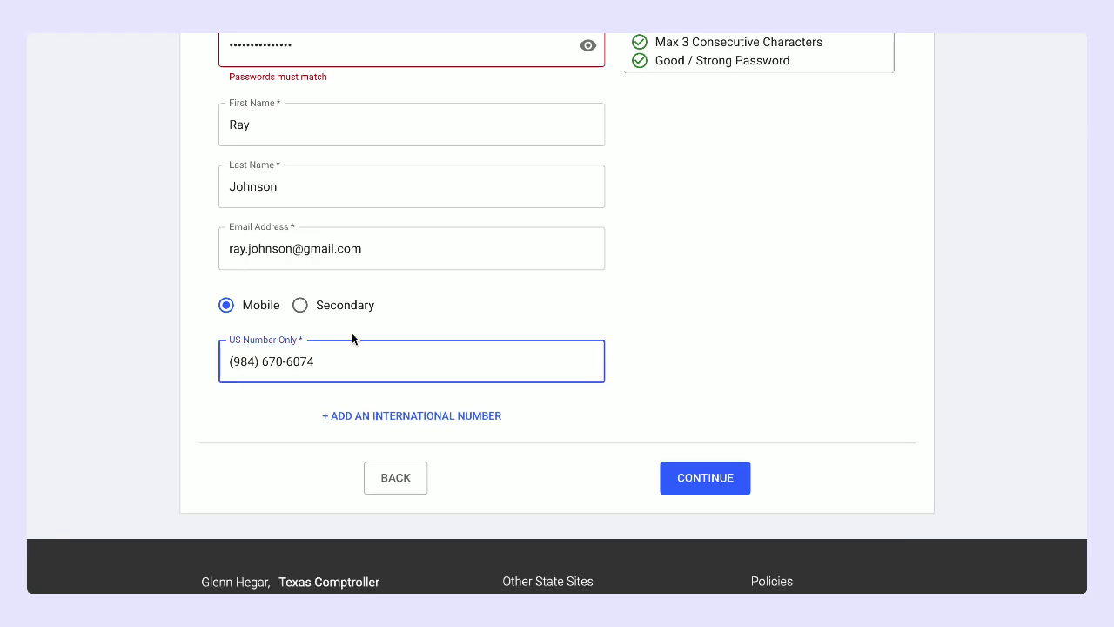
scroll(353, 337, "up", 4)
Step: Replace the password confirmation with the copied password so both fields match
left_click(328, 345)
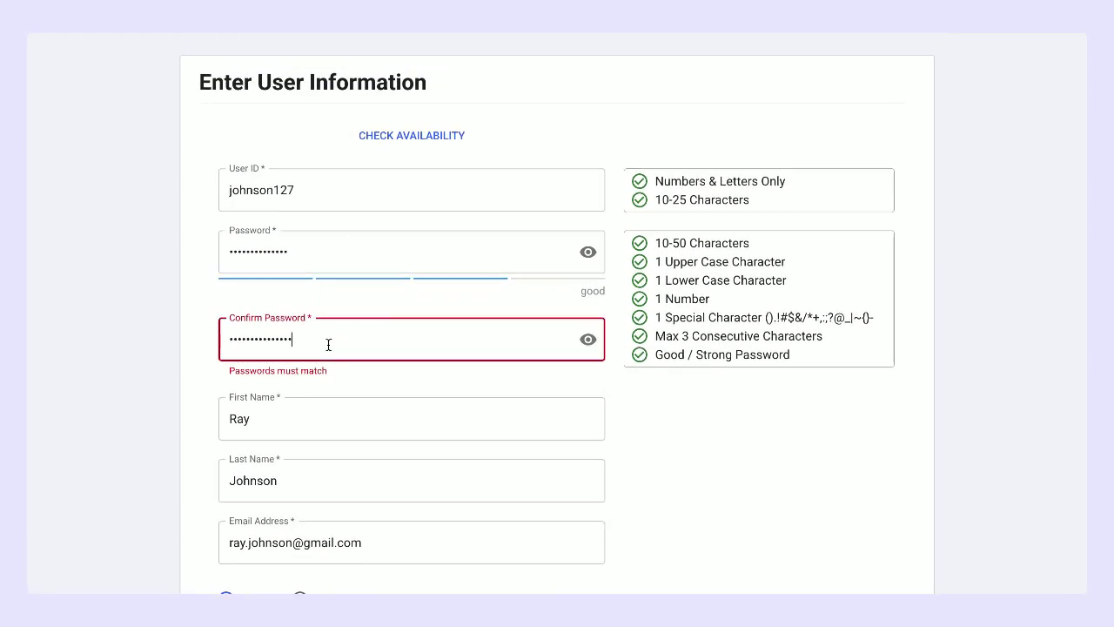
left_click_drag(363, 343, 197, 346)
key("BackSpace")
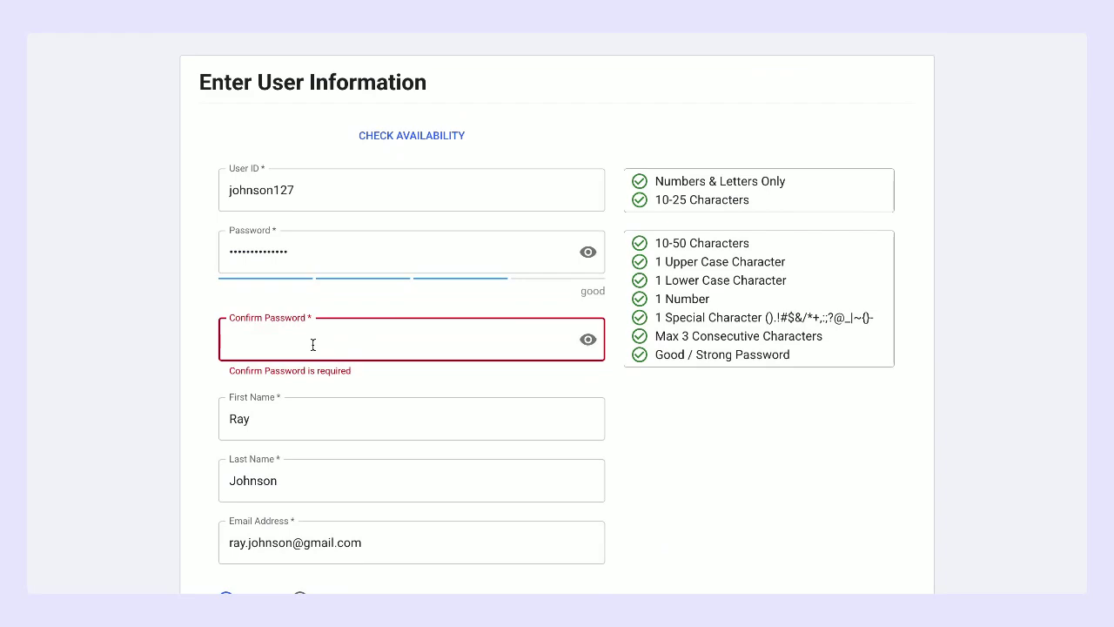
left_click(329, 251)
double_click(325, 251)
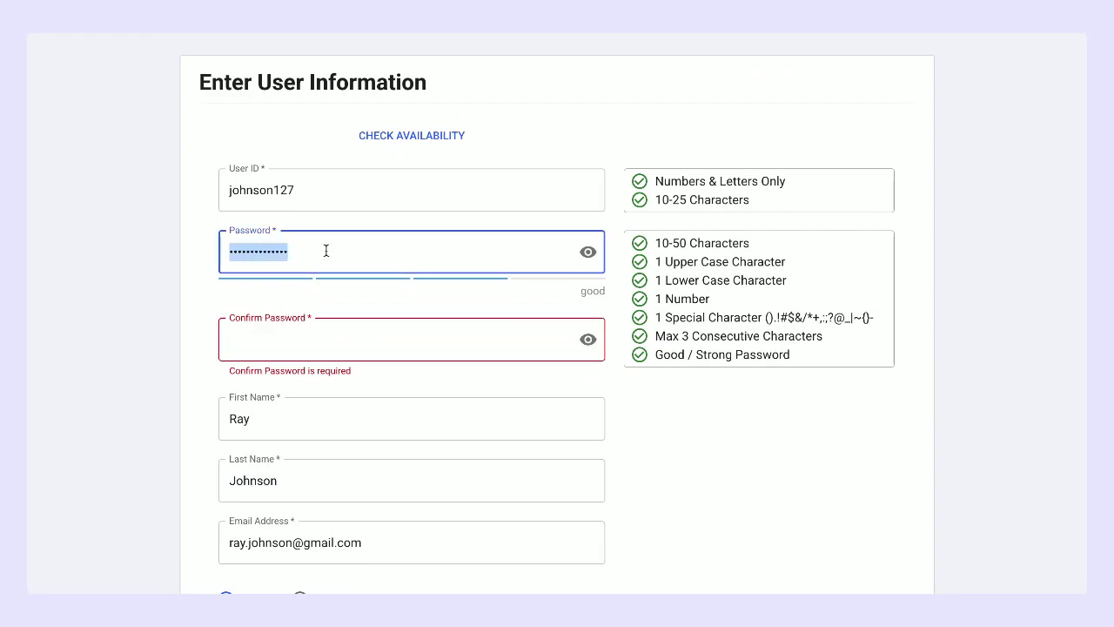
left_click(264, 338)
key("ctrl+v")
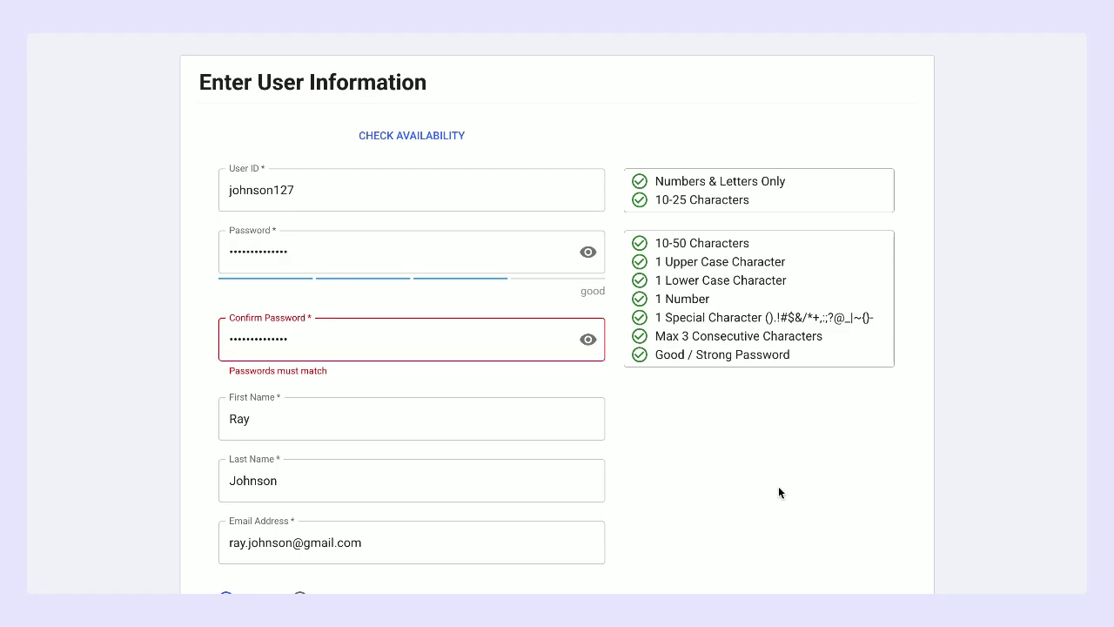
Step: Submit the completed profile and return to the eSystems login page
scroll(779, 489, "down", 5)
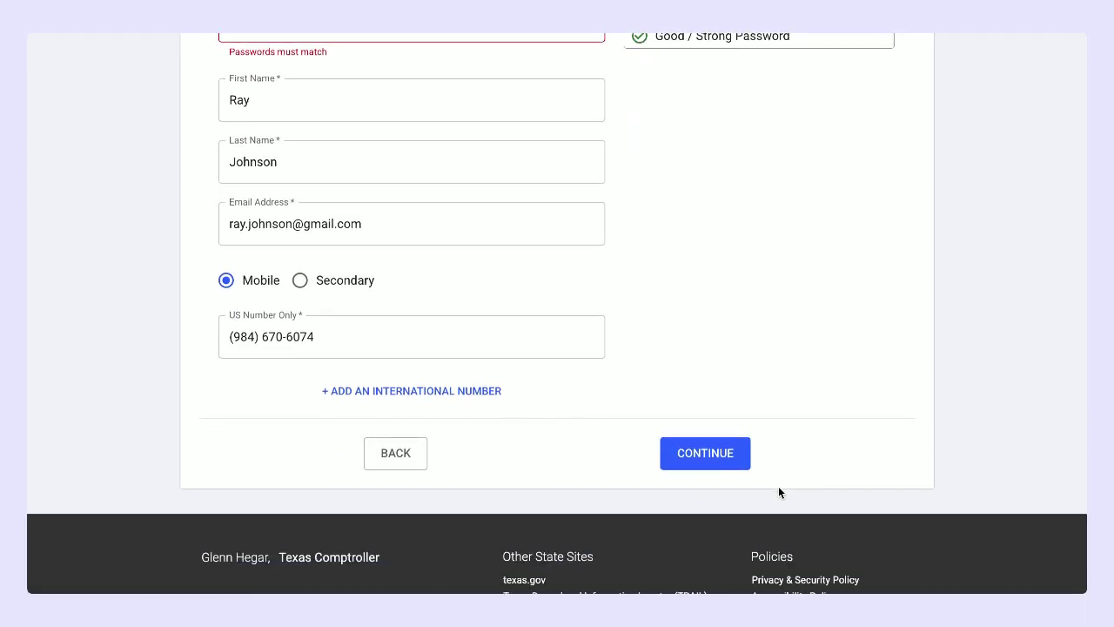
scroll(781, 492, "up", 6)
scroll(383, 485, "down", 2)
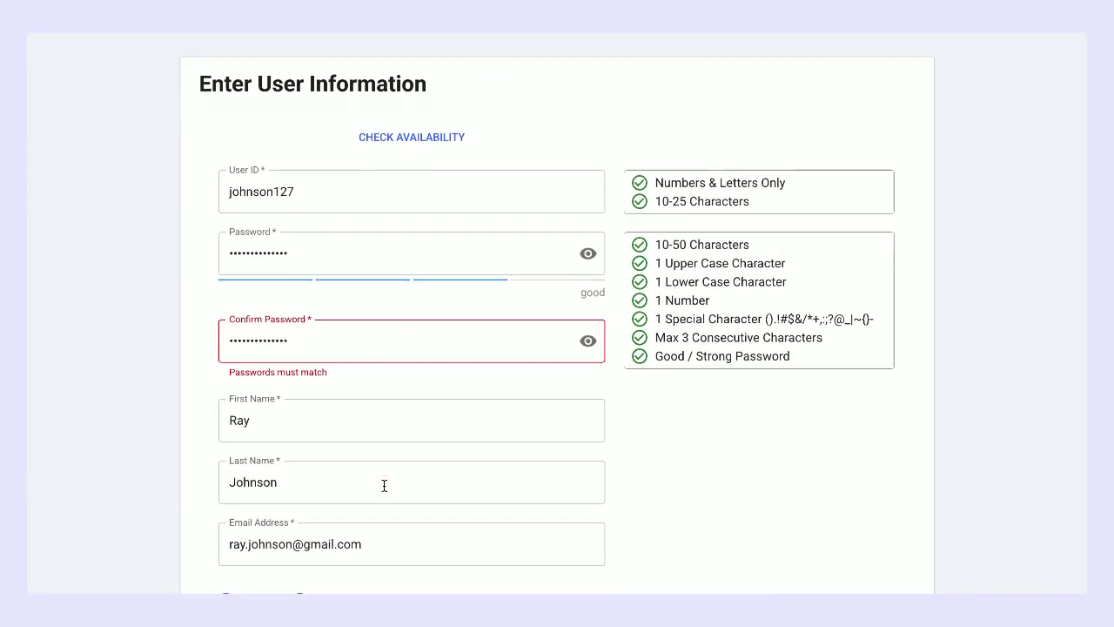
scroll(270, 329, "down", 1)
left_click(270, 331)
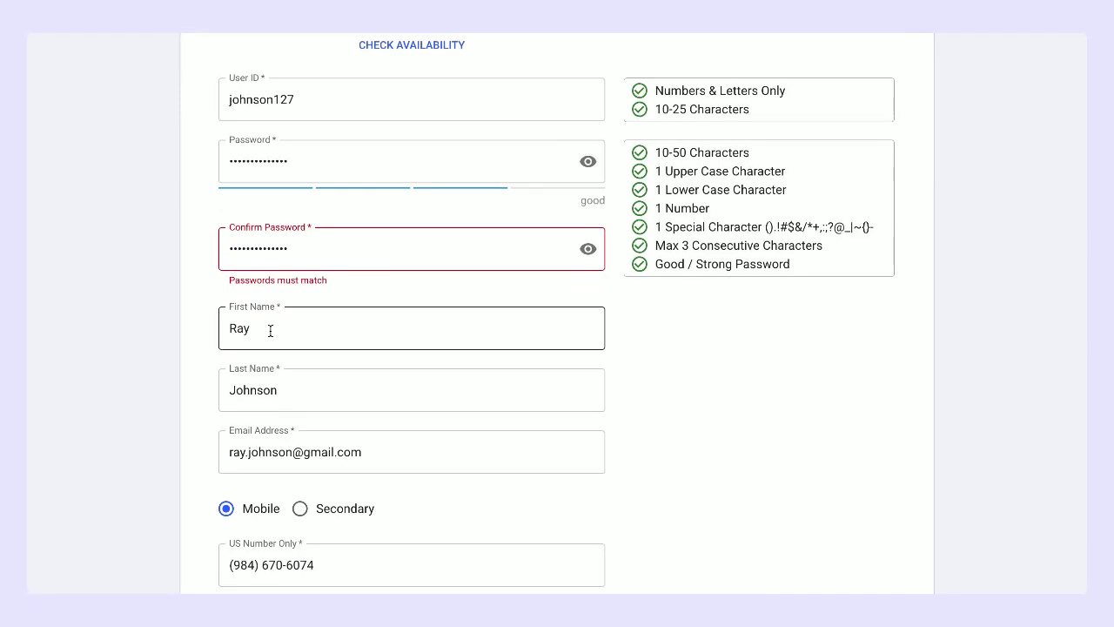
scroll(270, 331, "up", 2)
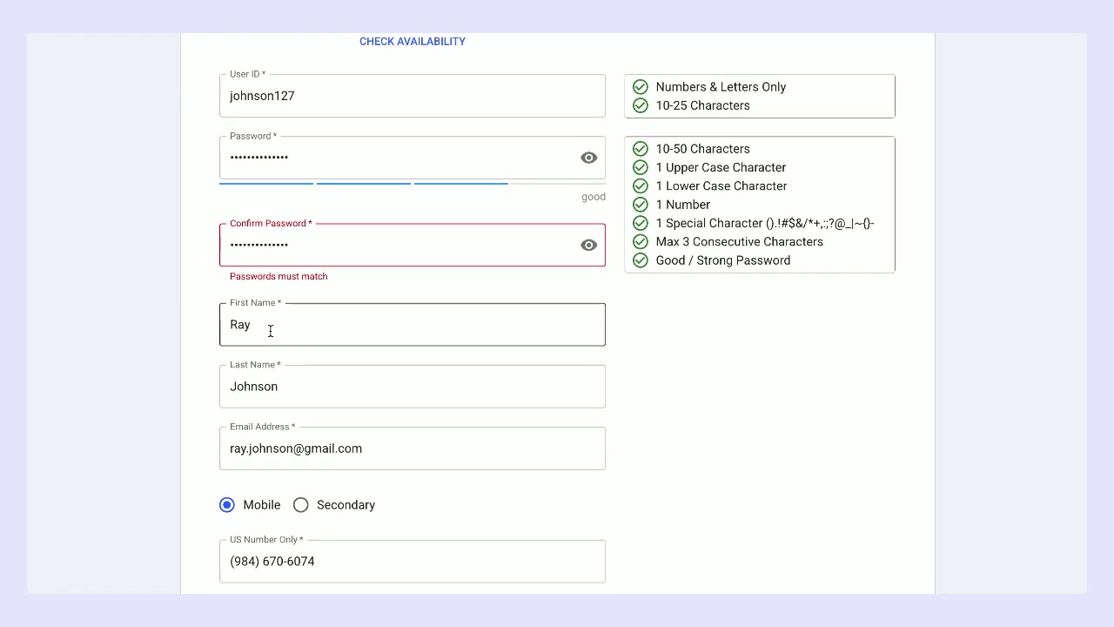
left_click(270, 330)
scroll(270, 331, "down", 3)
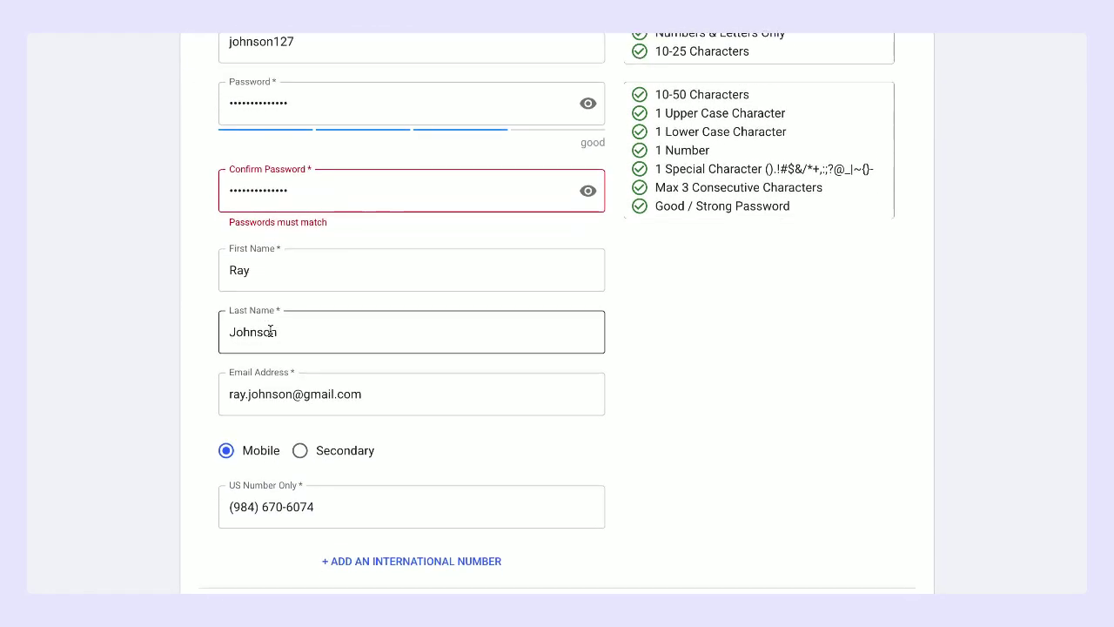
scroll(270, 330, "up", 1)
scroll(270, 330, "down", 2)
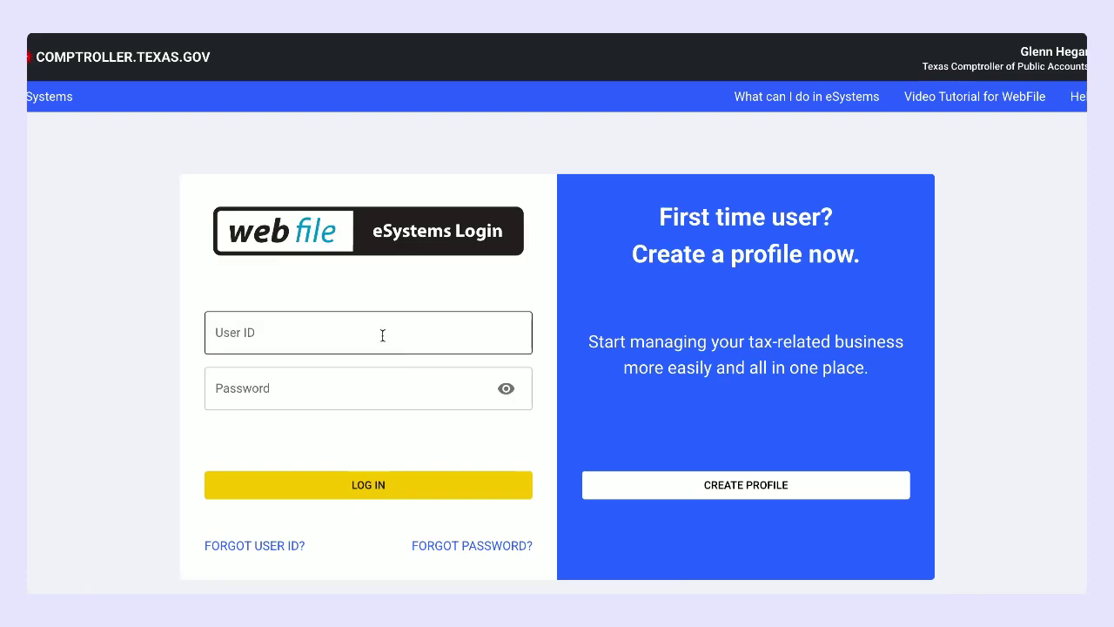
Step: Log in to eSystems with the new profile's user ID and password
left_click(383, 336)
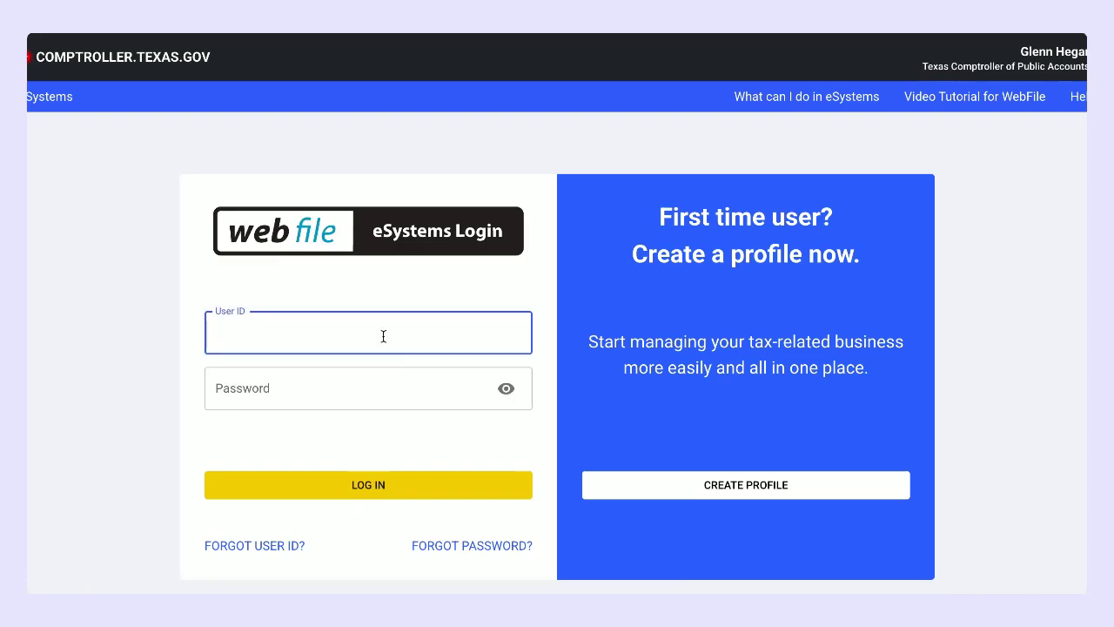
type("j")
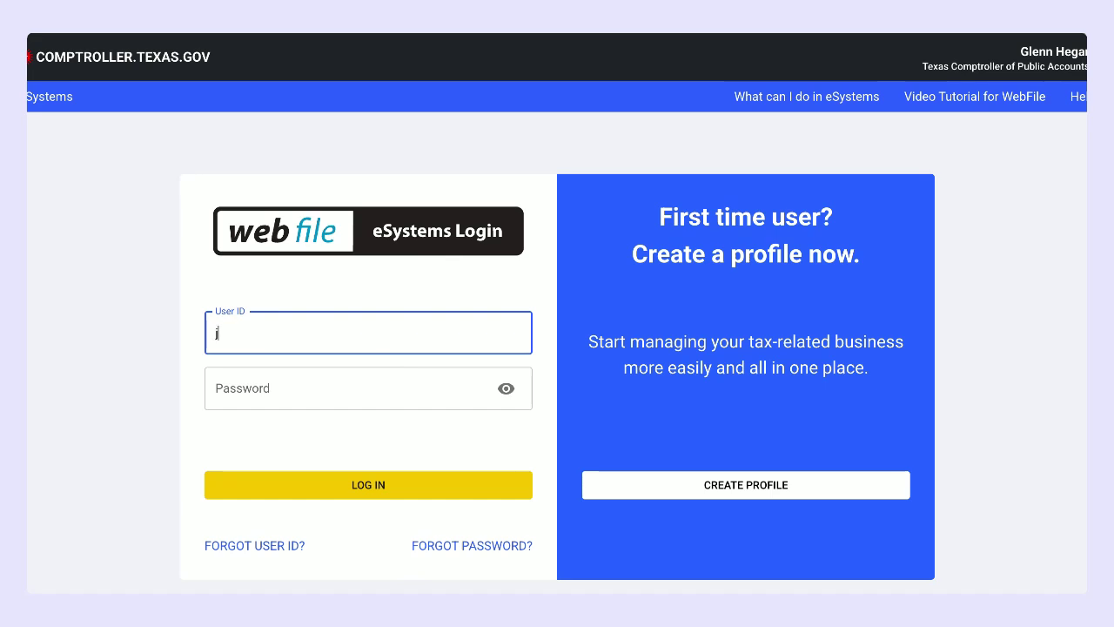
type("ohnson127")
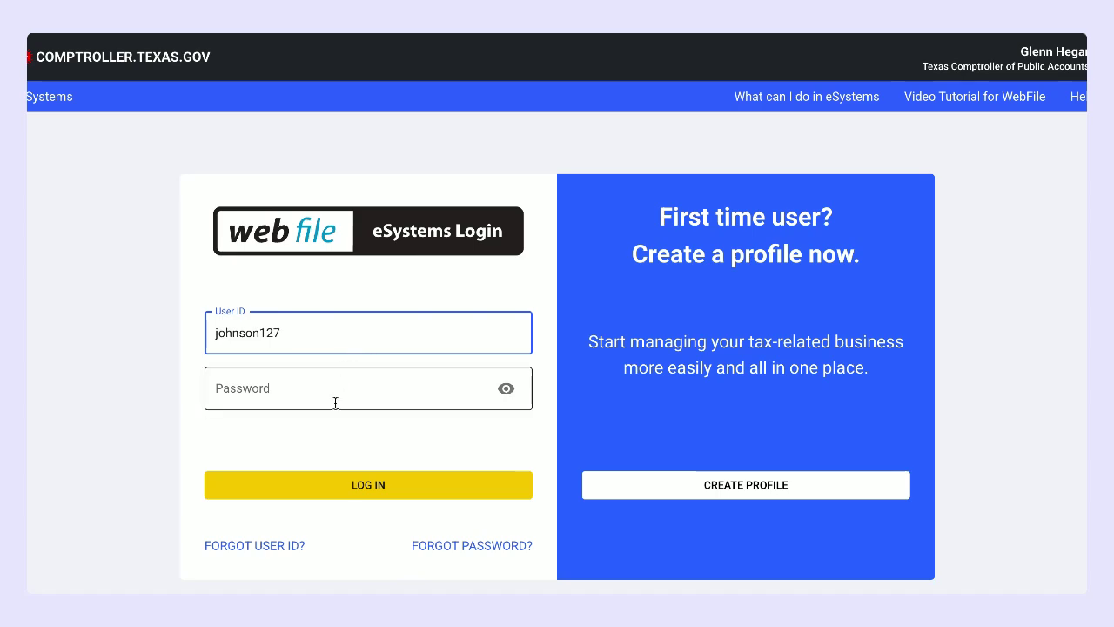
left_click(335, 403)
type("****")
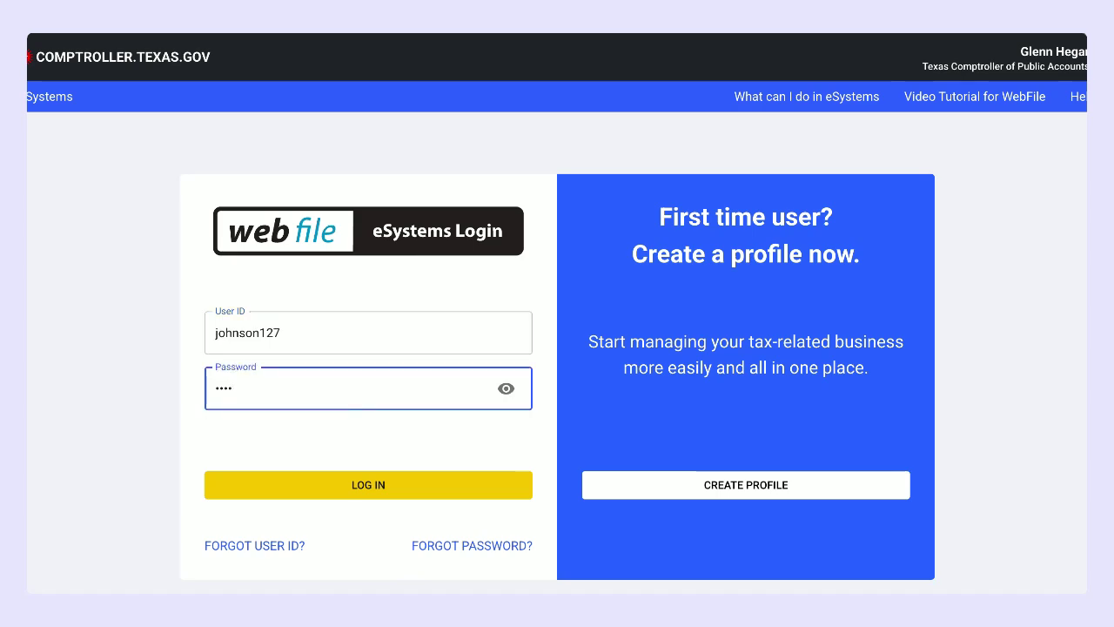
type("*******")
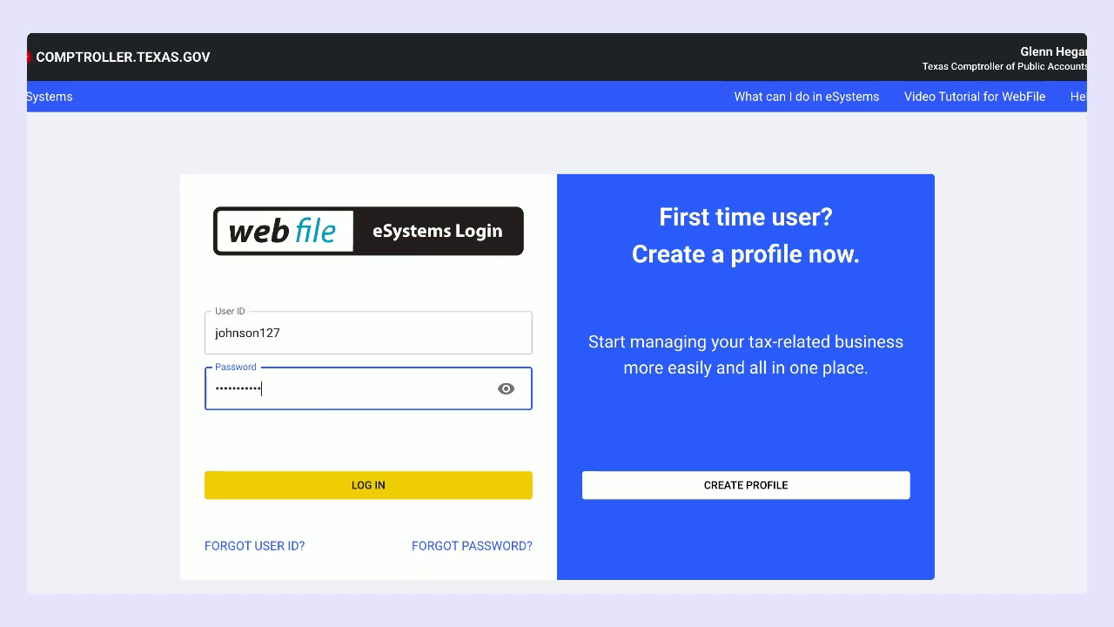
type("***")
key("Return")
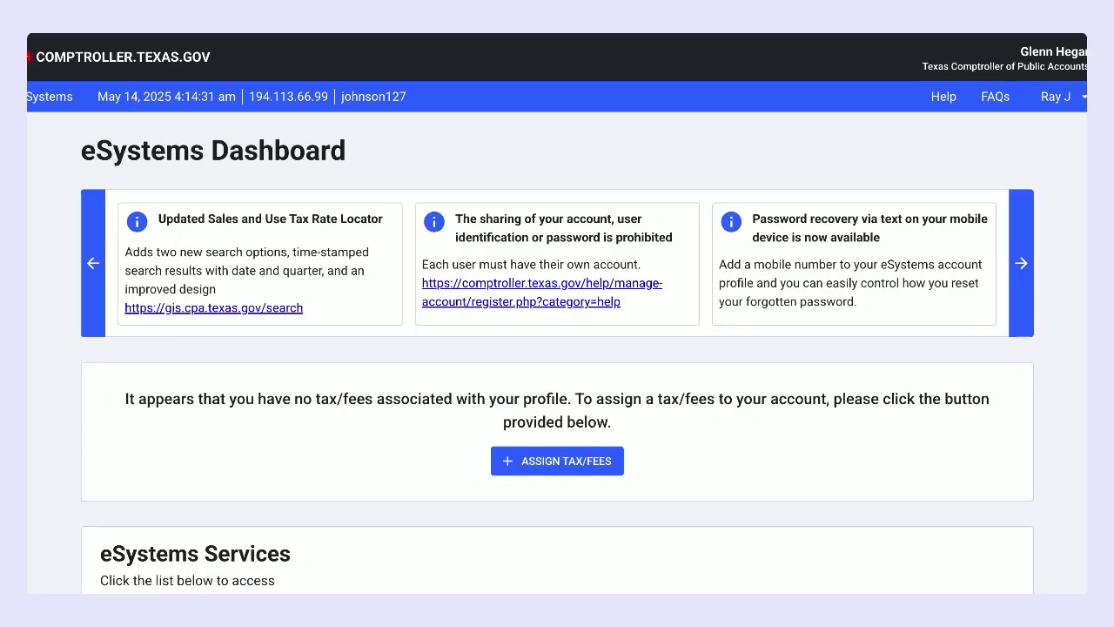
Step: Open Register for Texas Sales and Use Tax from the eSystems Services list
scroll(266, 449, "down", 4)
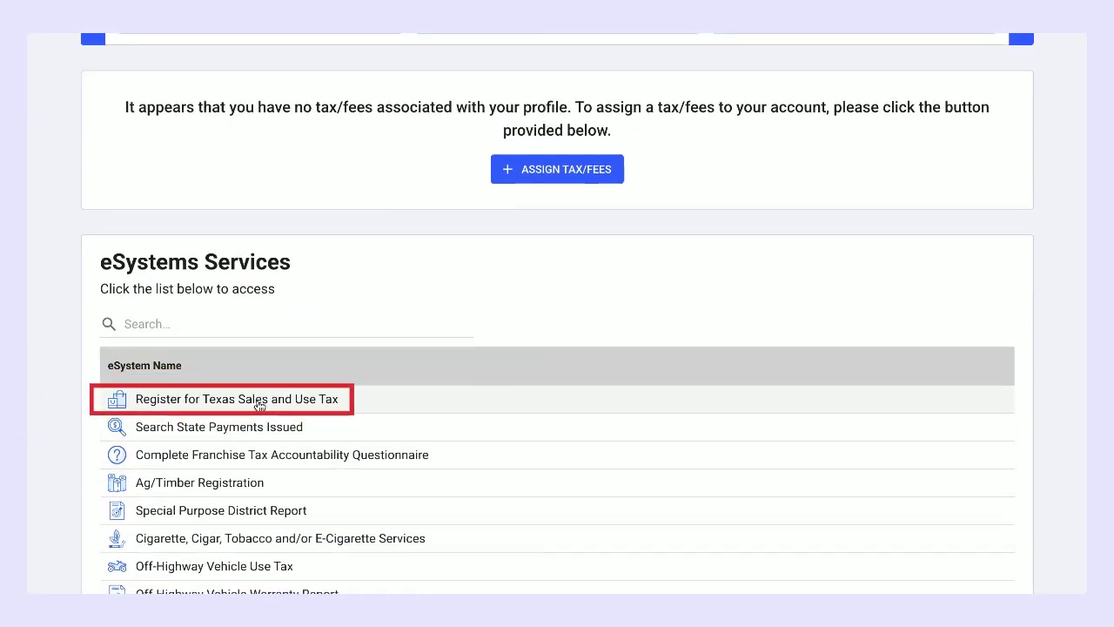
left_click(293, 402)
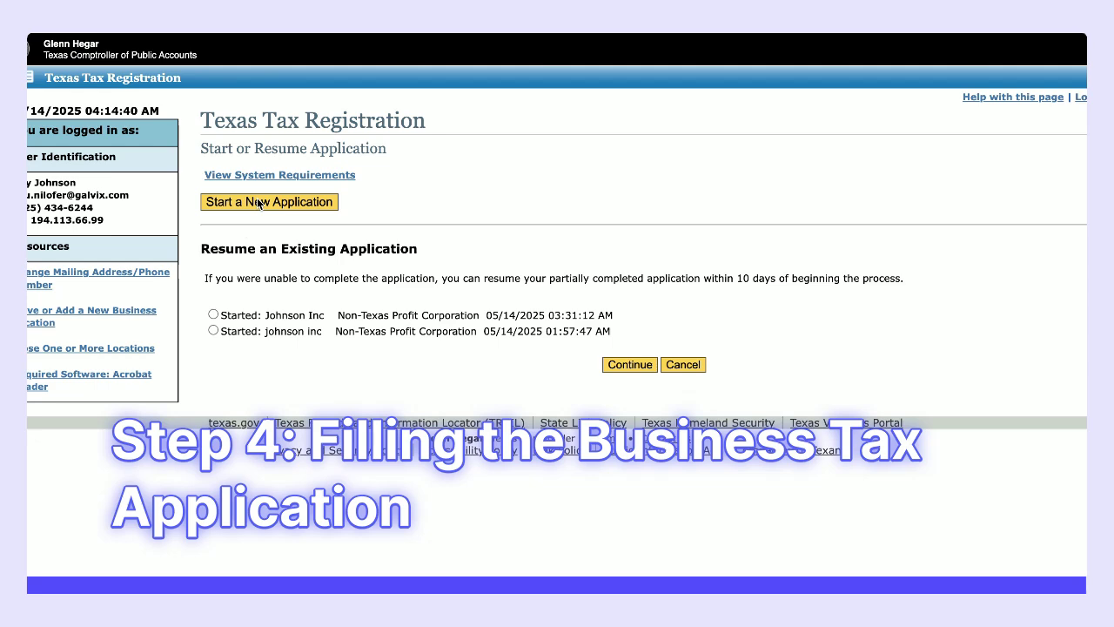
Step: Start a new application and continue past the Application Requirements page
left_click(259, 202)
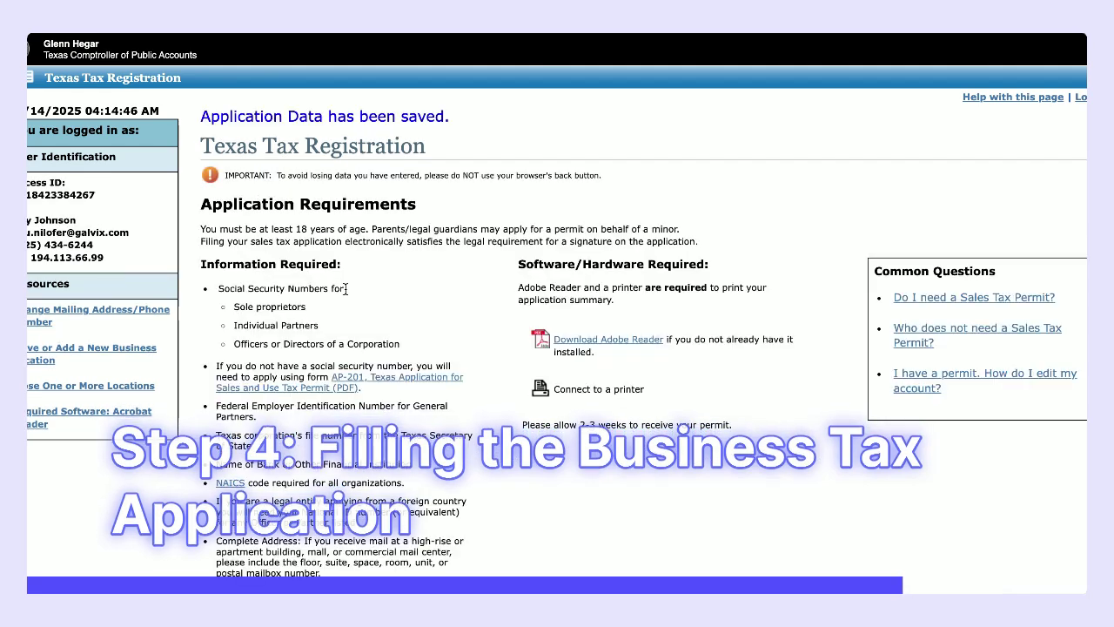
scroll(539, 501, "down", 1)
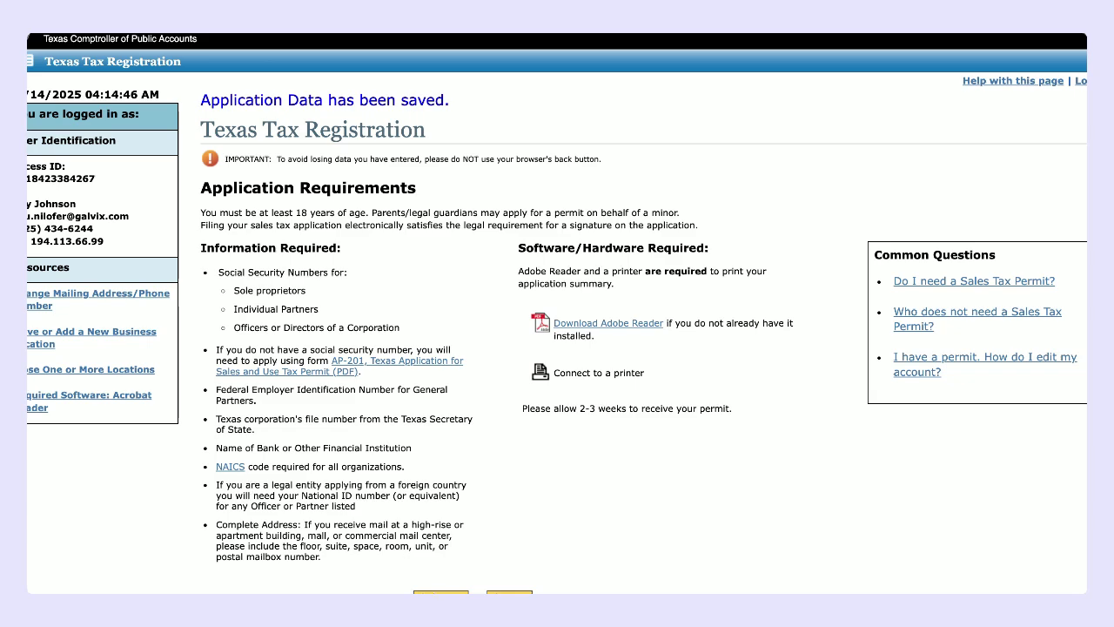
left_click(441, 591)
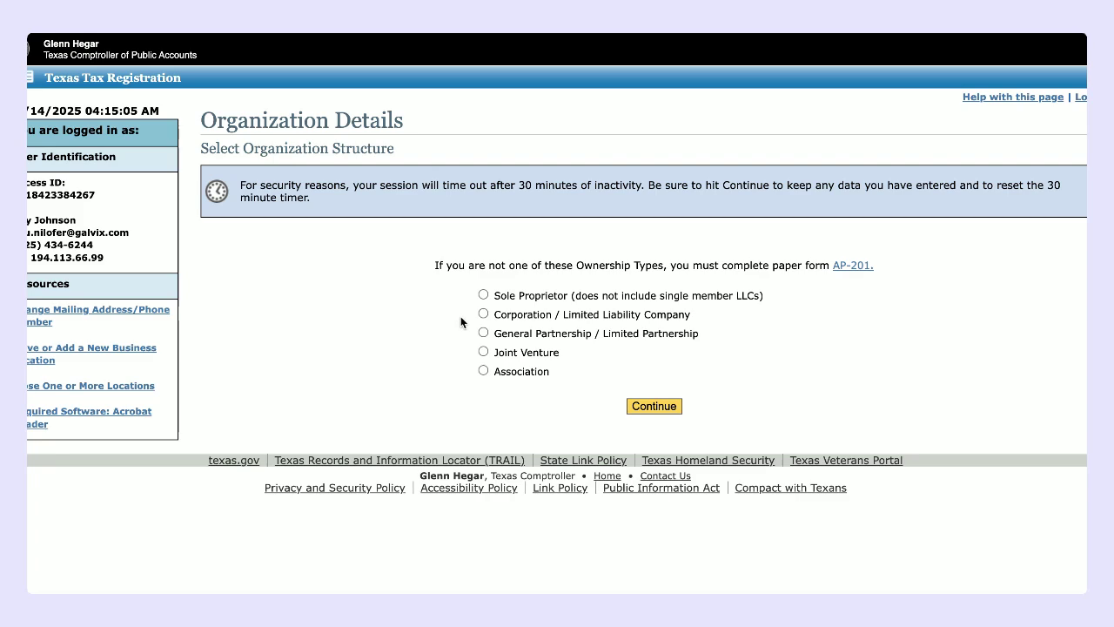
Step: Choose Corporation / Limited Liability Company, then the Non-Texas Profit Corporation type
left_click(644, 408)
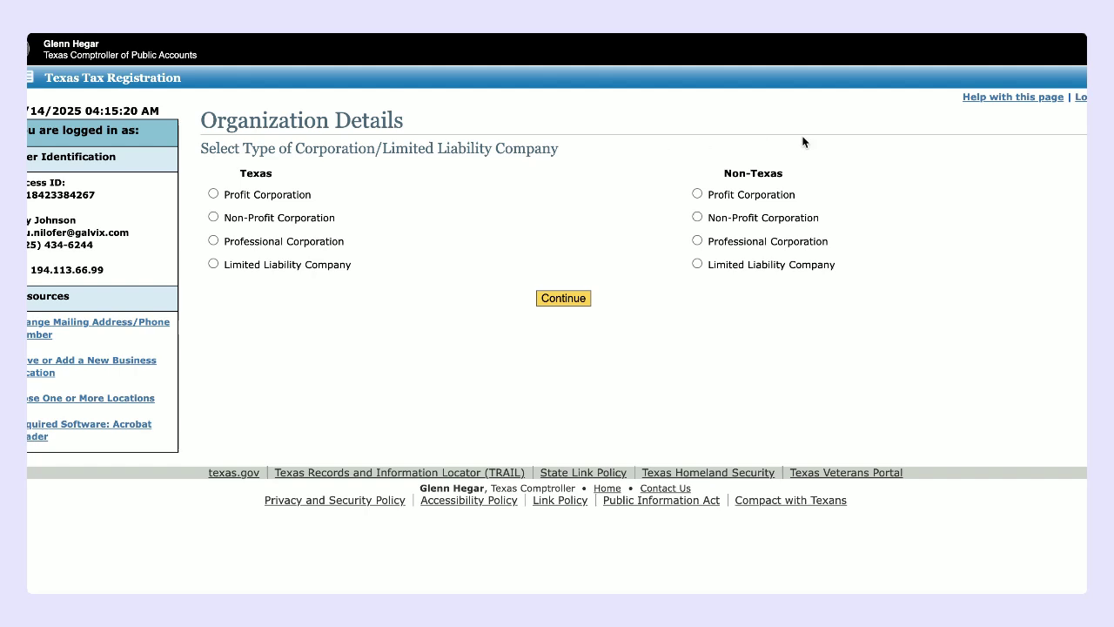
left_click(697, 195)
left_click(550, 297)
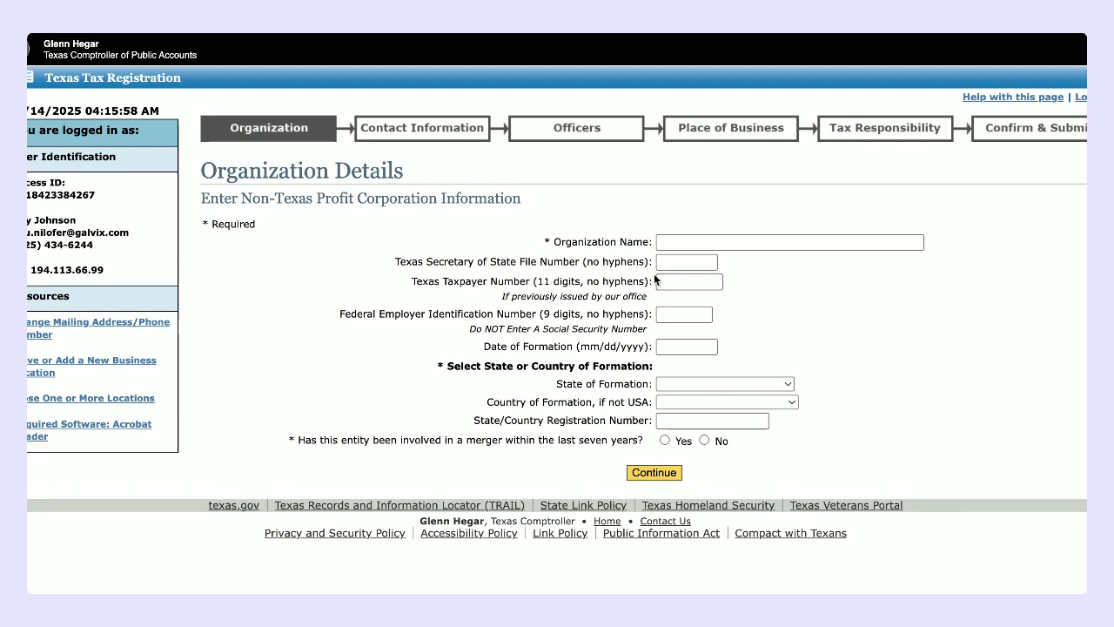
Step: Enter the organization's name and federal employer identification number
left_click(671, 249)
type("Jo")
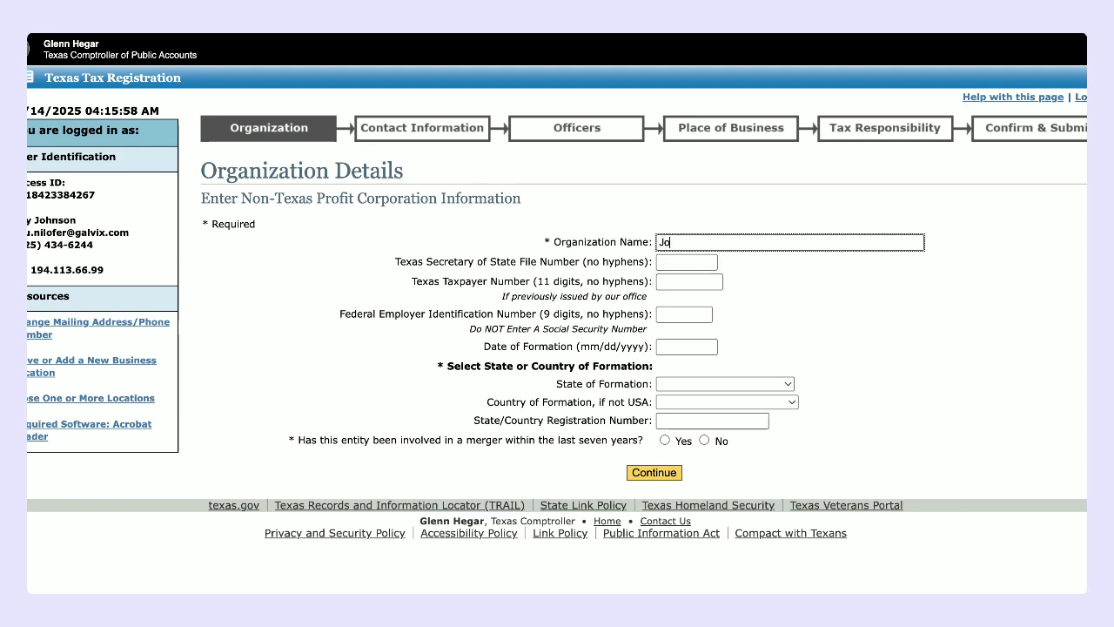
type("hnson Ins")
key("BackSpace")
type("c")
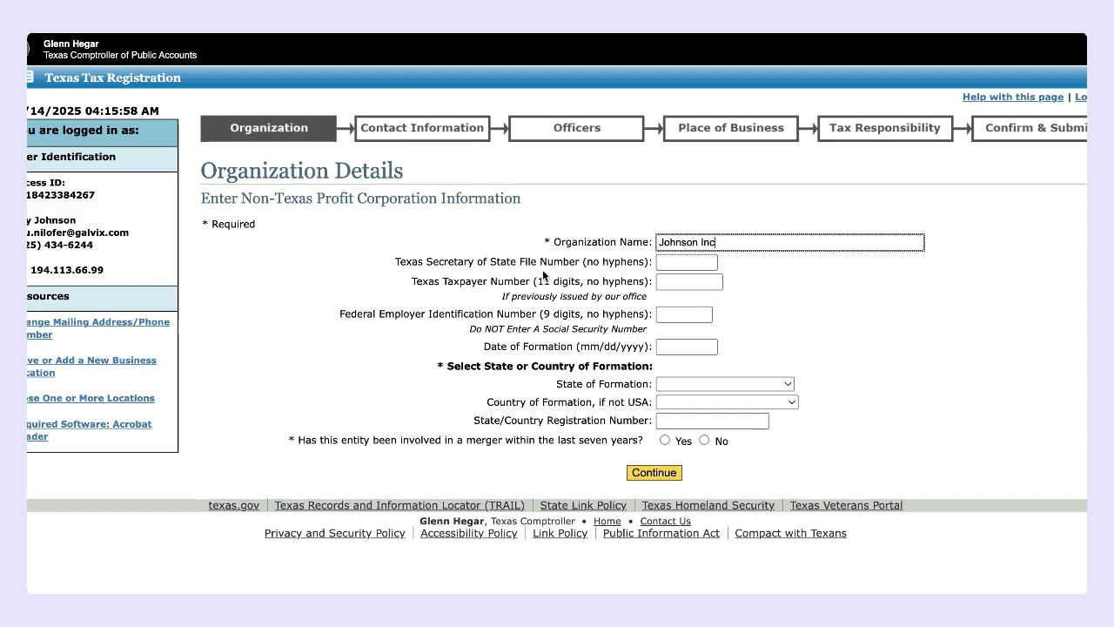
left_click(675, 319)
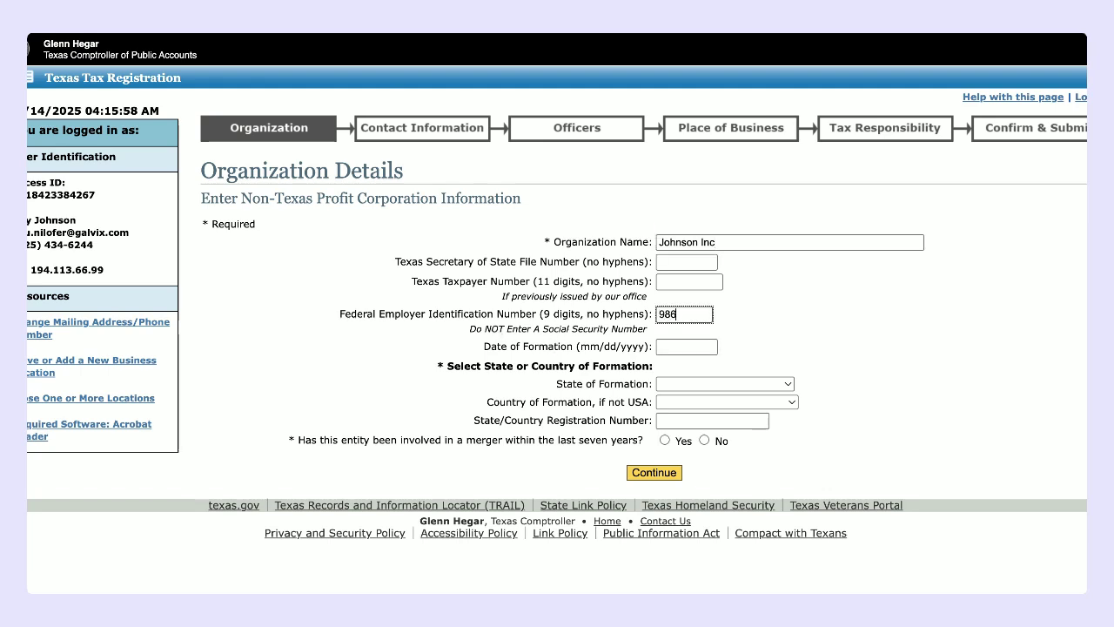
Step: Set formation date 01/01/2018 in DELAWARE, answer No to the merger question, and continue
left_click(685, 344)
type("0")
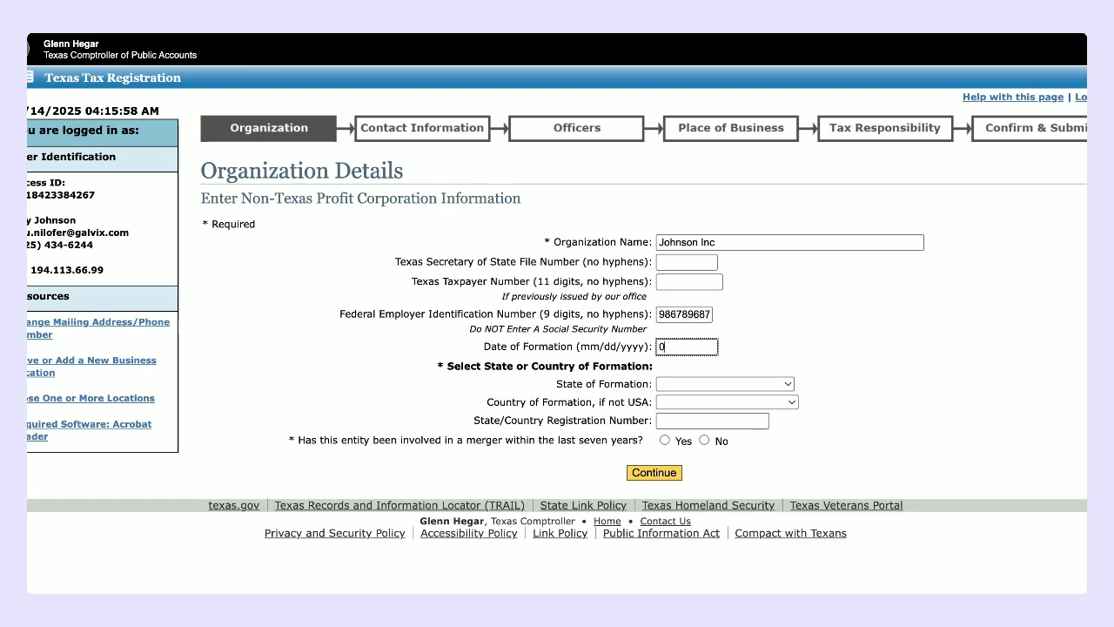
type("1/01/2018")
left_click(732, 384)
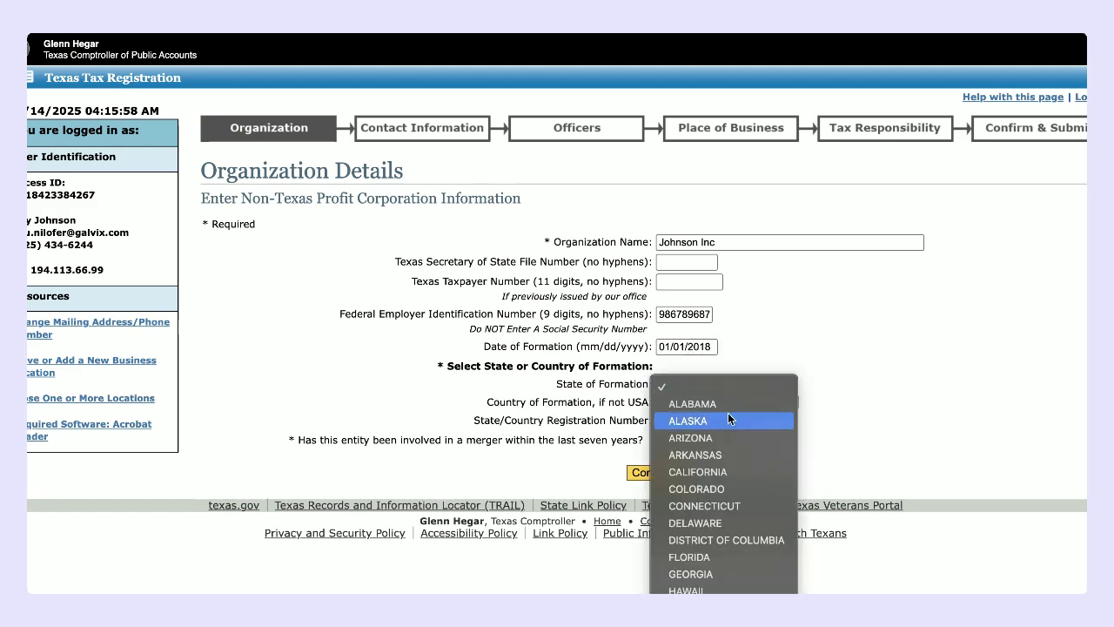
left_click(717, 518)
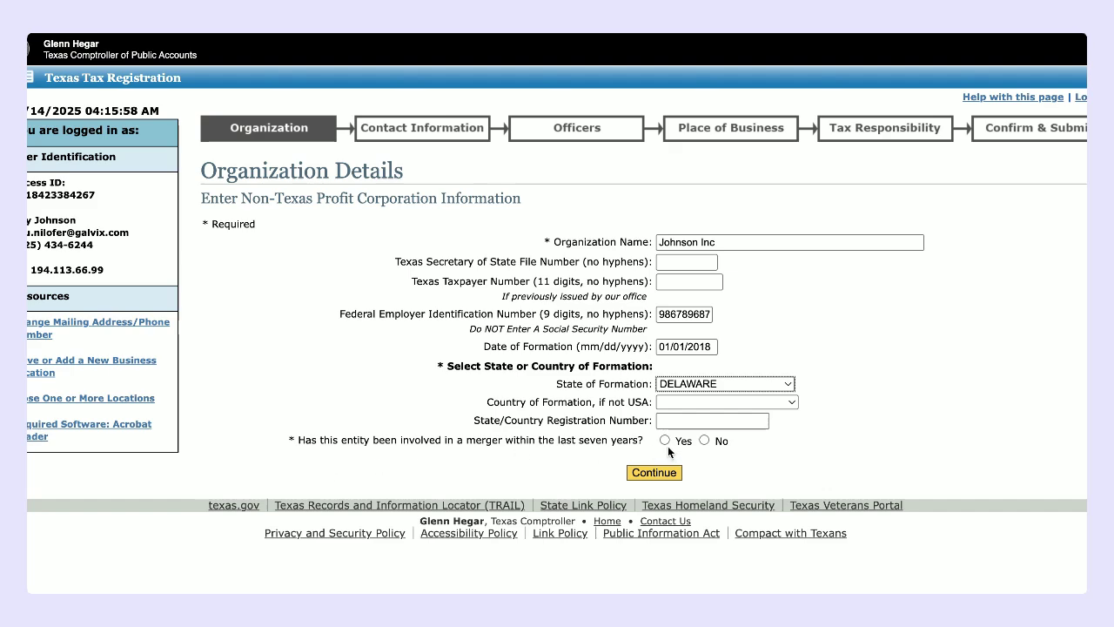
left_click(705, 440)
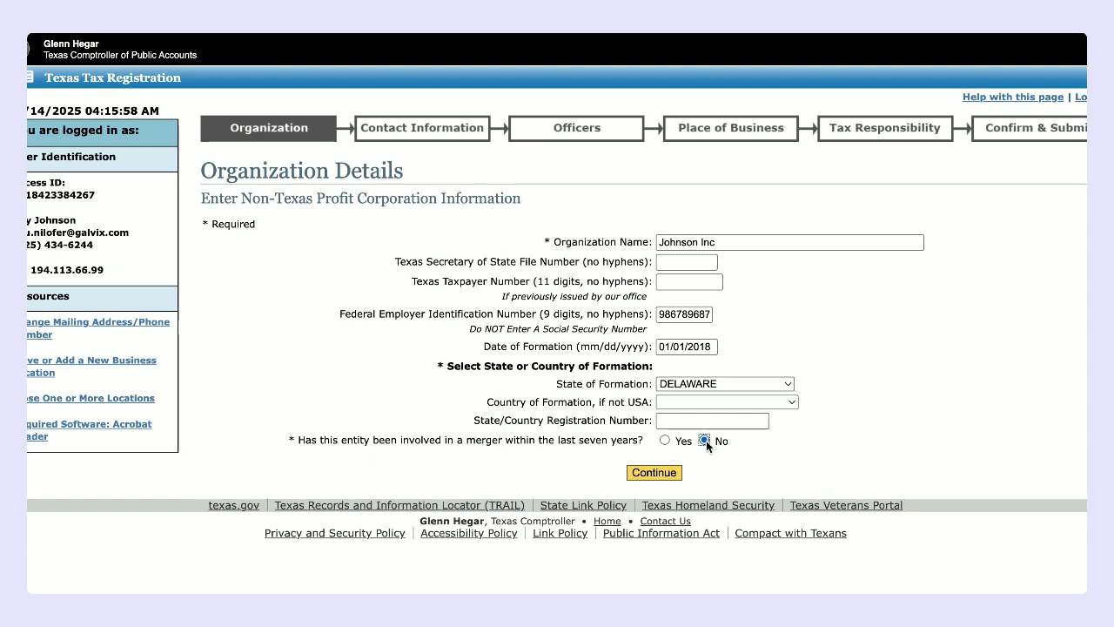
left_click(654, 472)
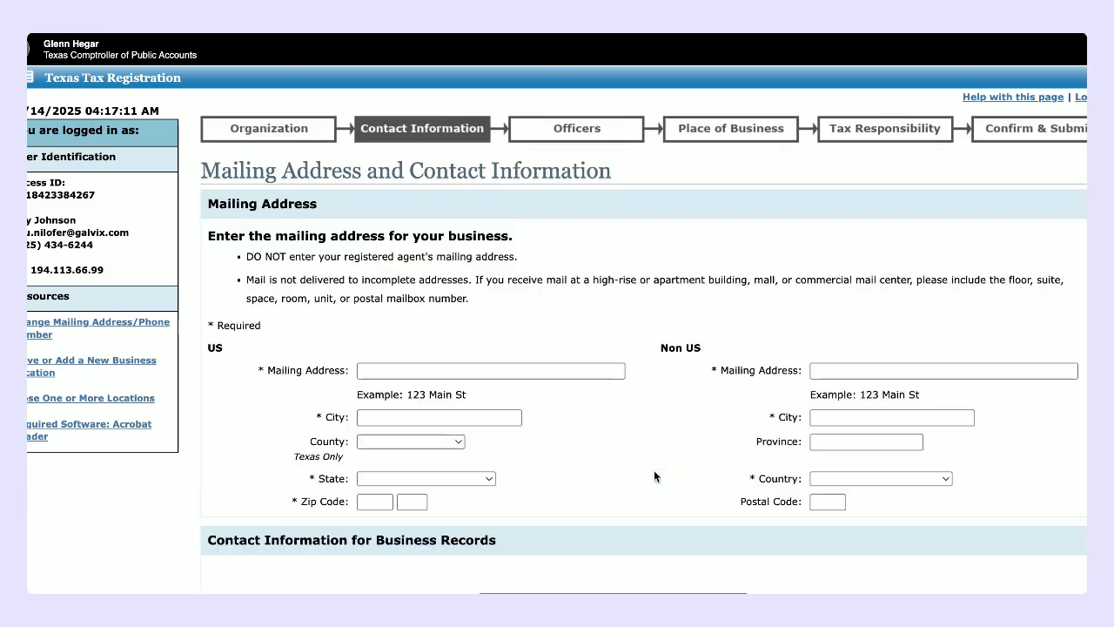
Step: Enter the mailing street address, city, state CALIFORNIA and ZIP code
scroll(655, 472, "down", 3)
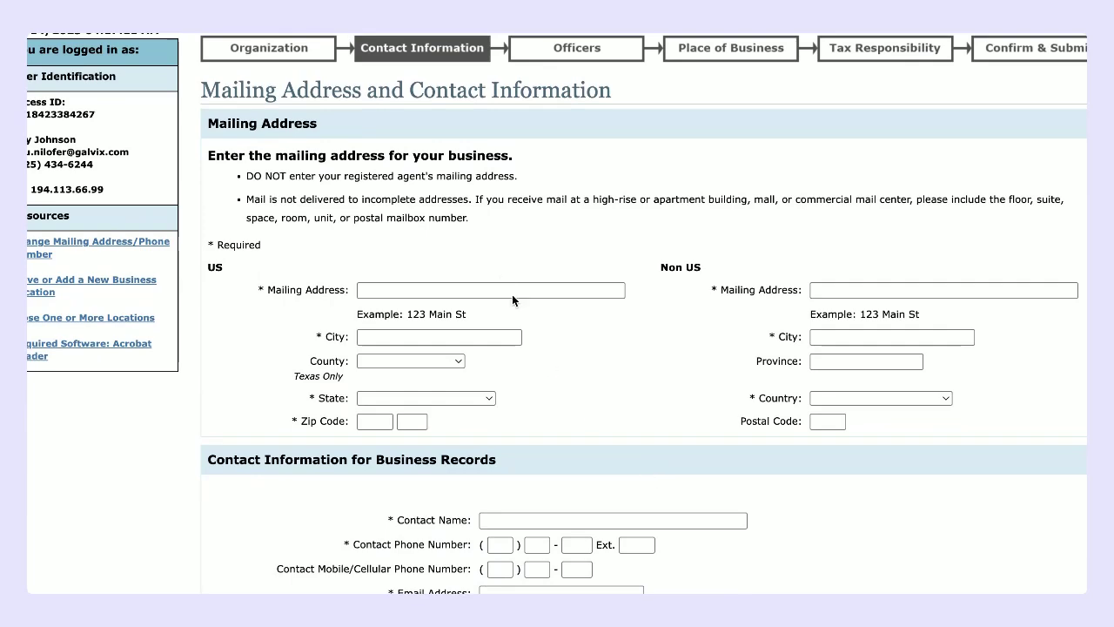
left_click(445, 290)
type("12")
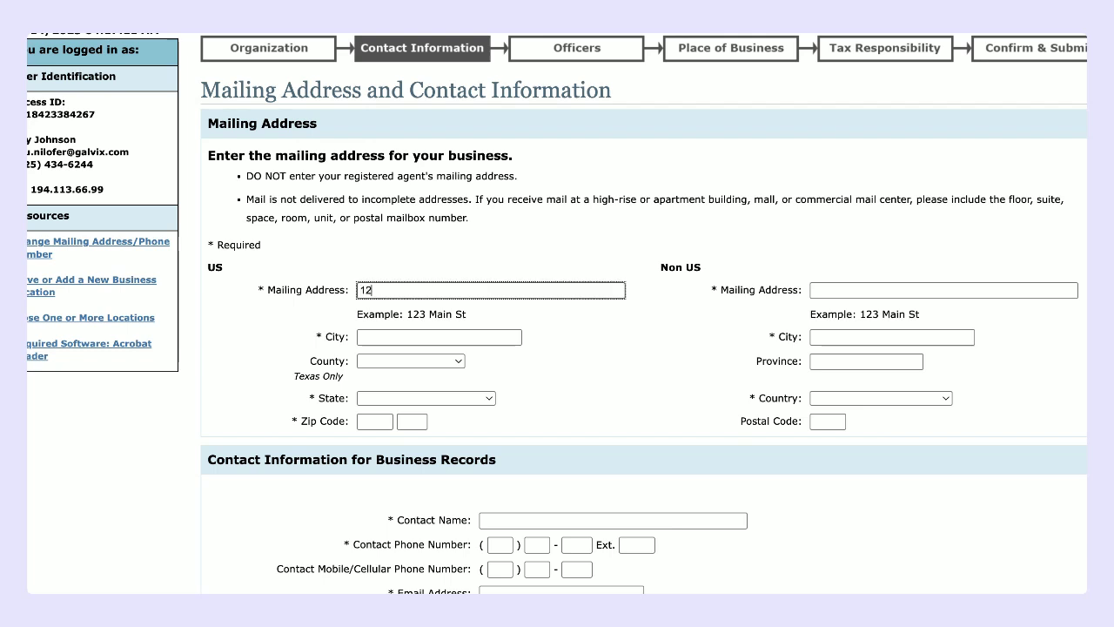
type("3 Main Street")
left_click(407, 336)
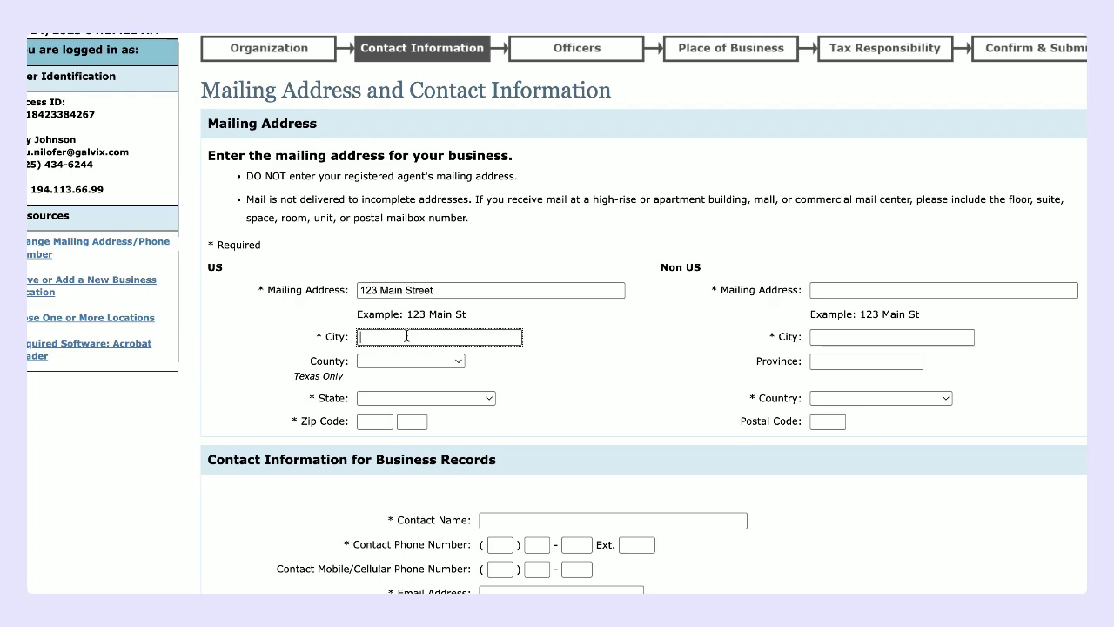
type("Milpt")
type("tas")
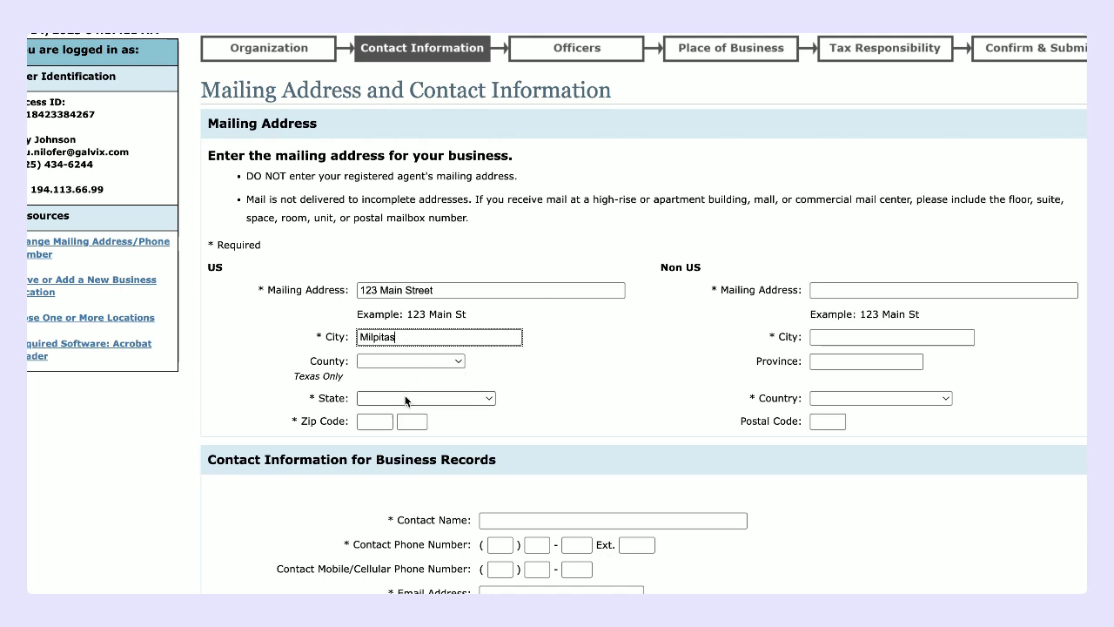
left_click(406, 398)
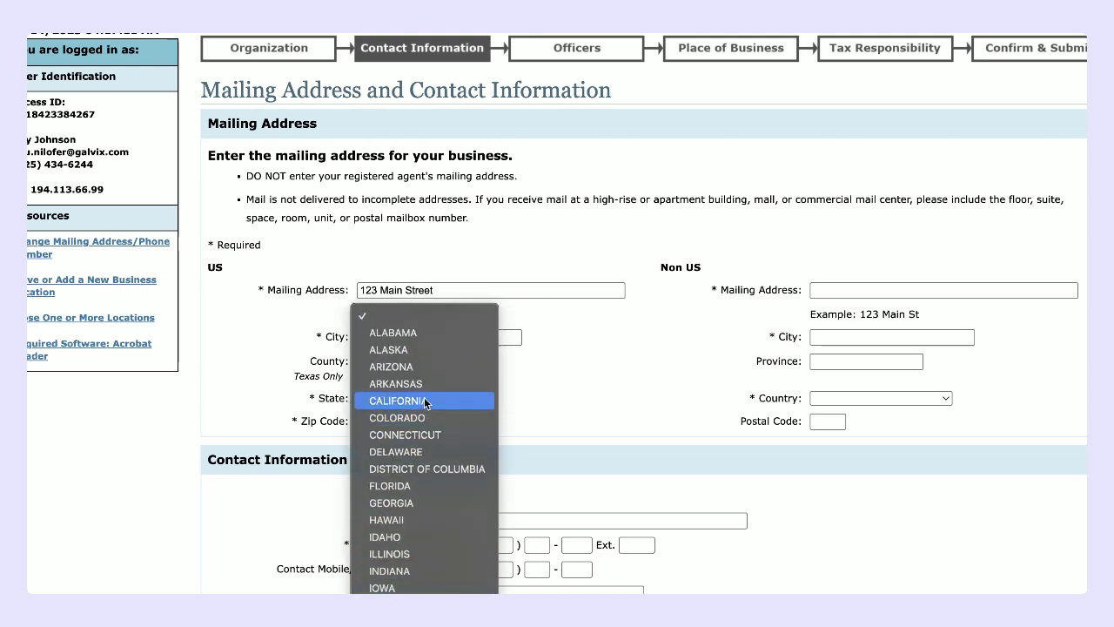
left_click(425, 400)
left_click(370, 421)
type("9")
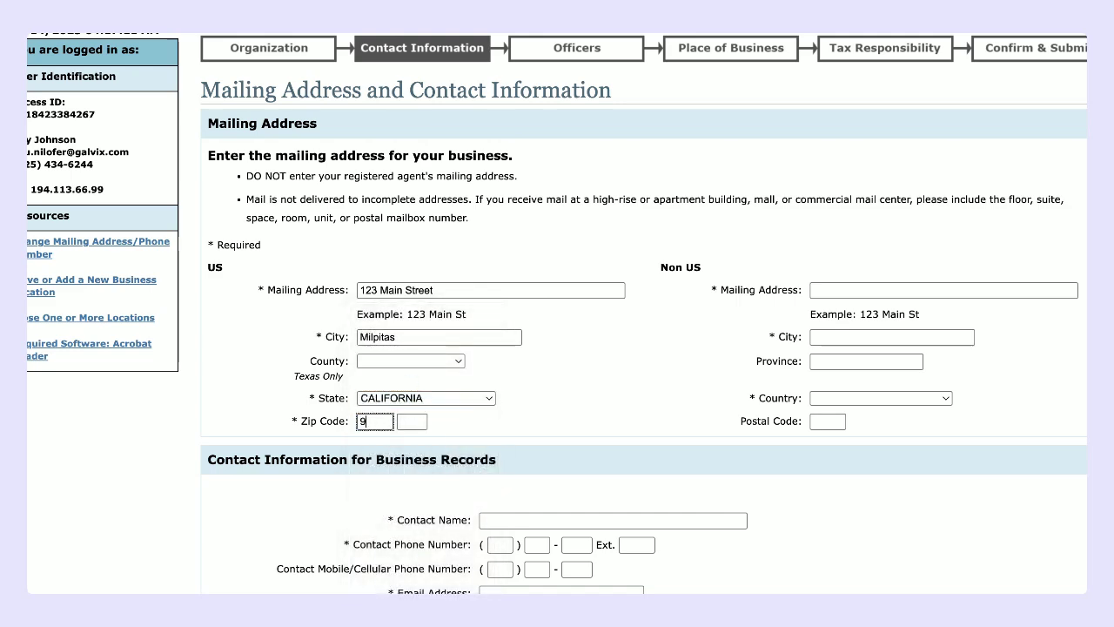
type("3503")
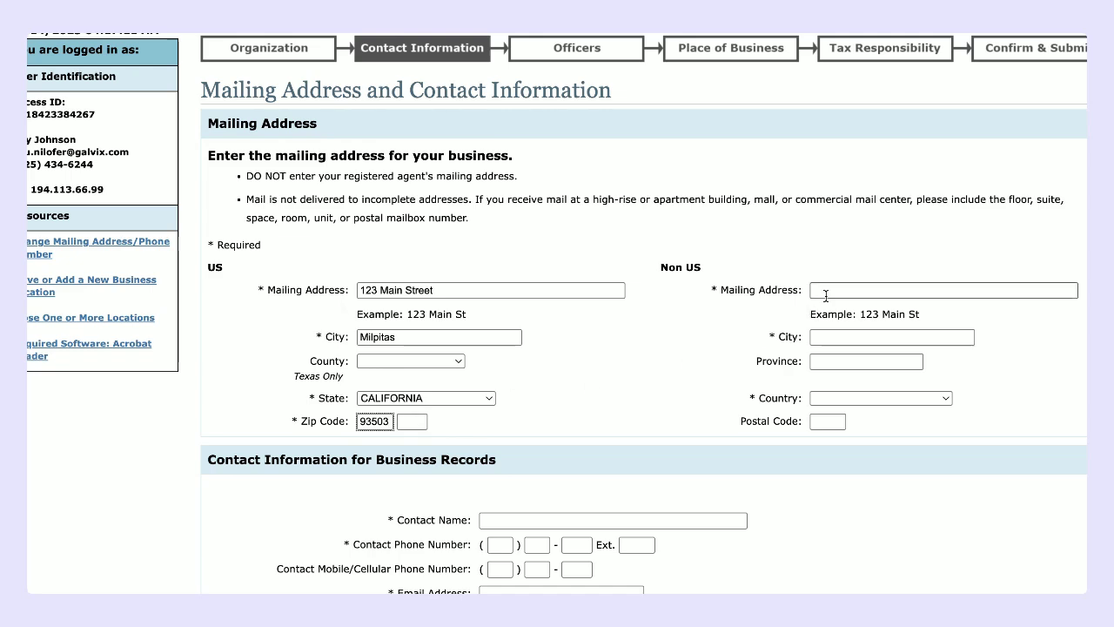
scroll(548, 394, "down", 1)
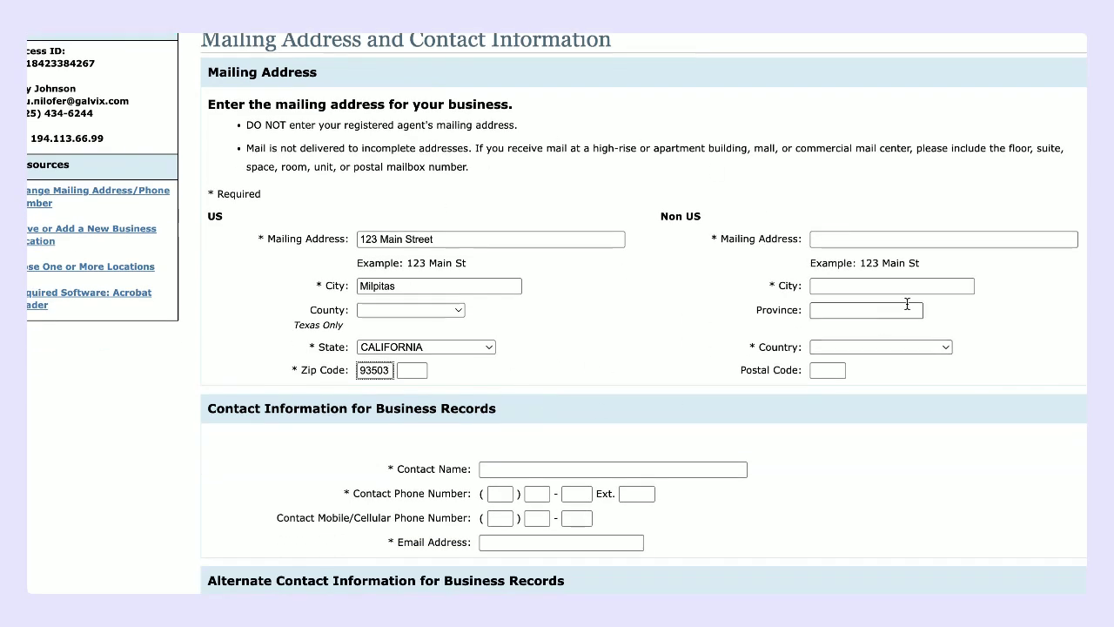
scroll(664, 253, "down", 3)
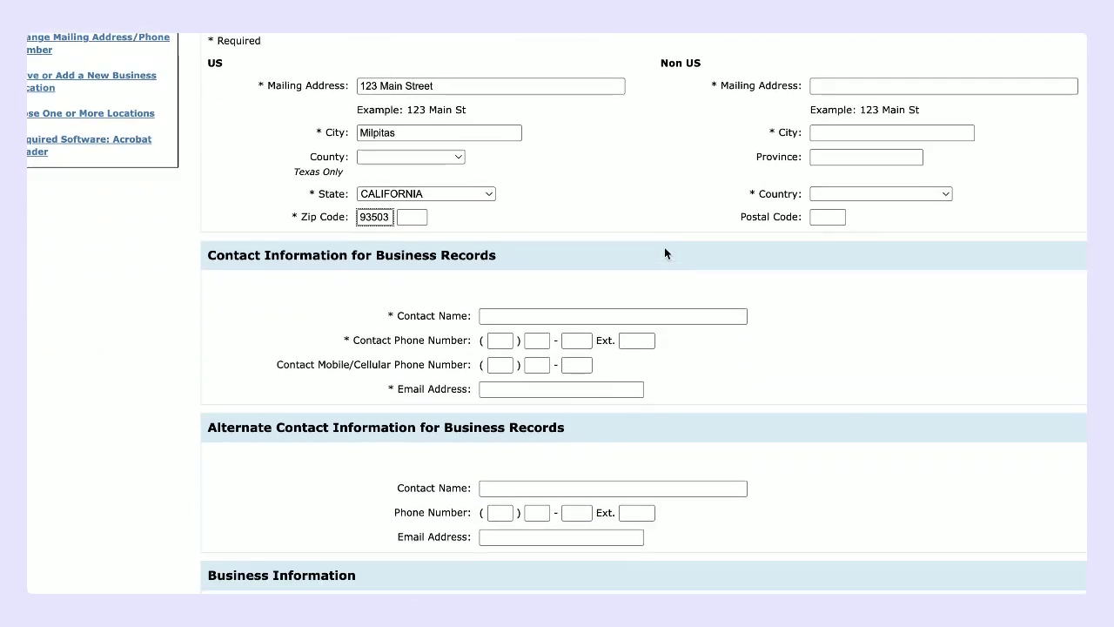
Step: Enter the records contact's full name, three-part phone number and e-mail address
left_click(502, 320)
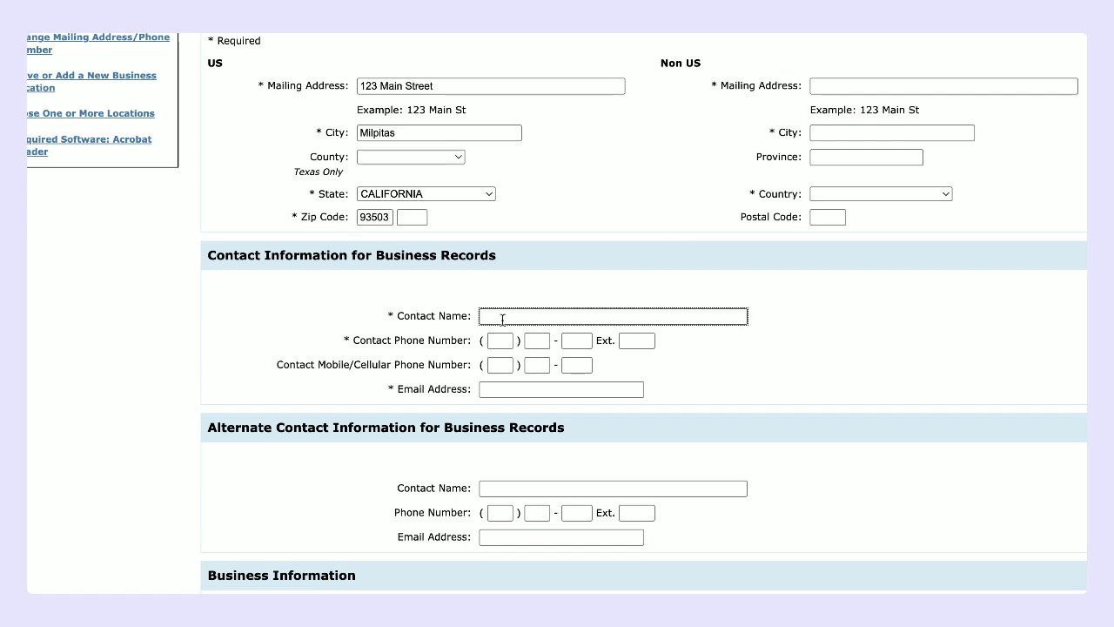
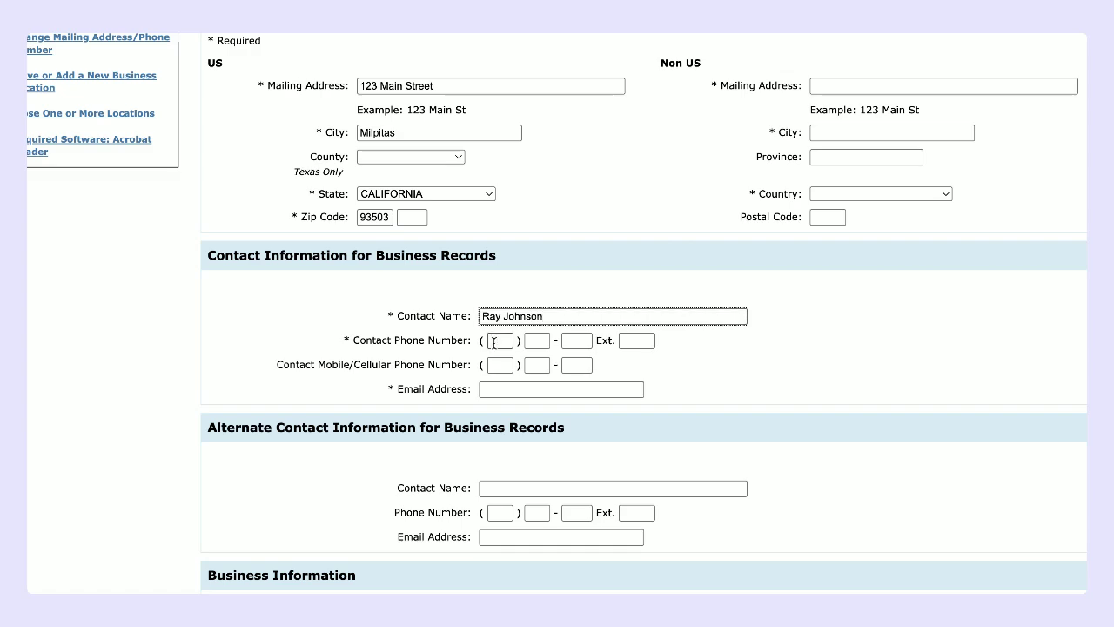
left_click(493, 343)
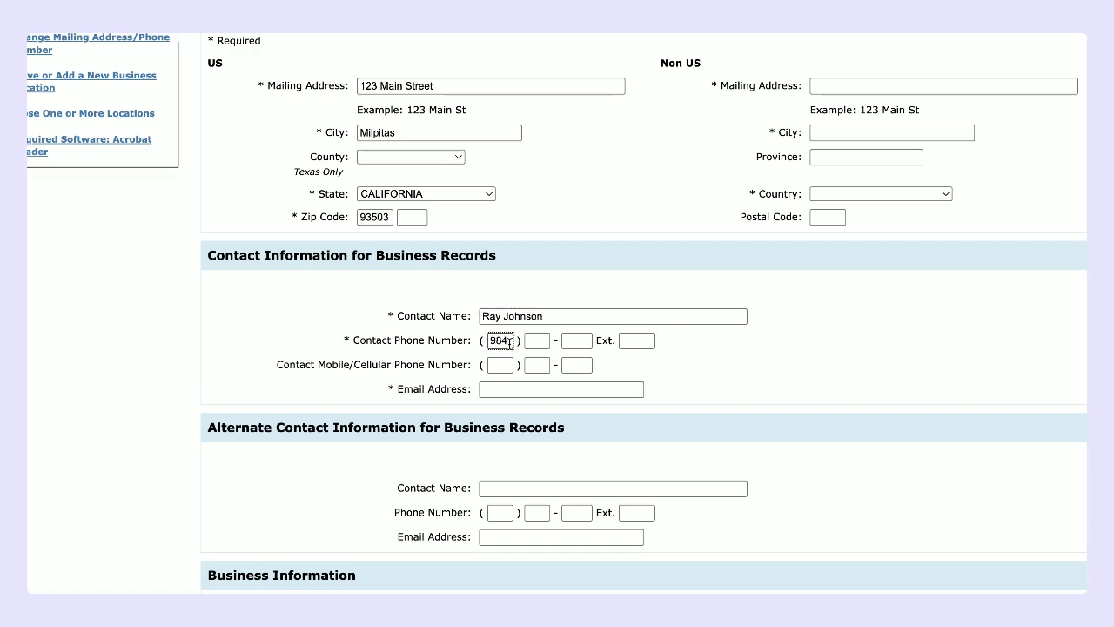
left_click(530, 341)
left_click(508, 342)
left_click(528, 341)
left_click(576, 340)
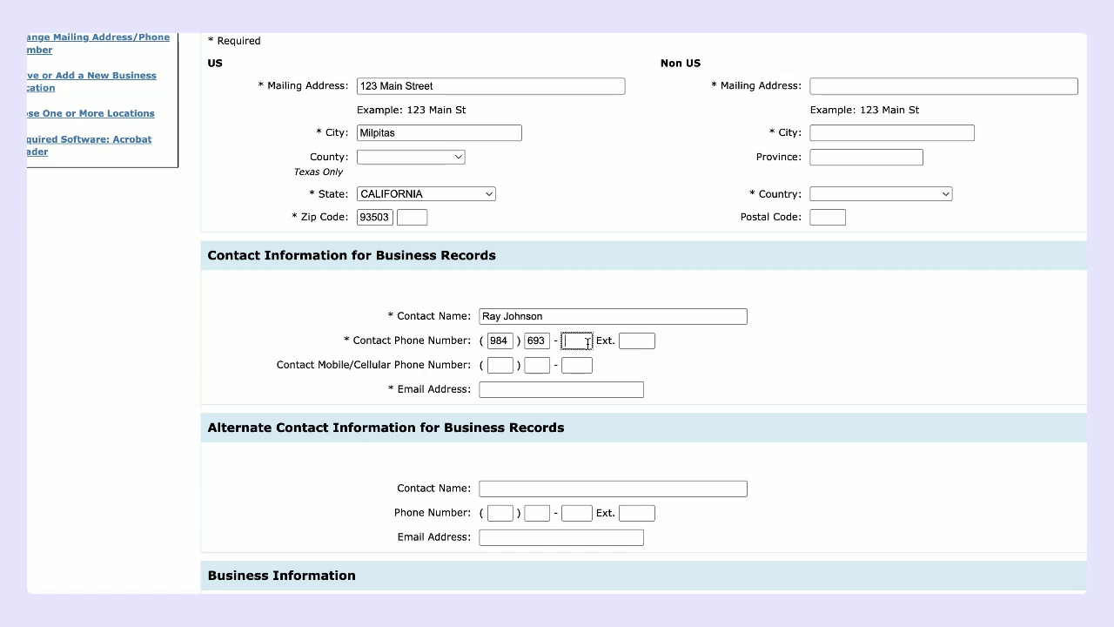
left_click(500, 390)
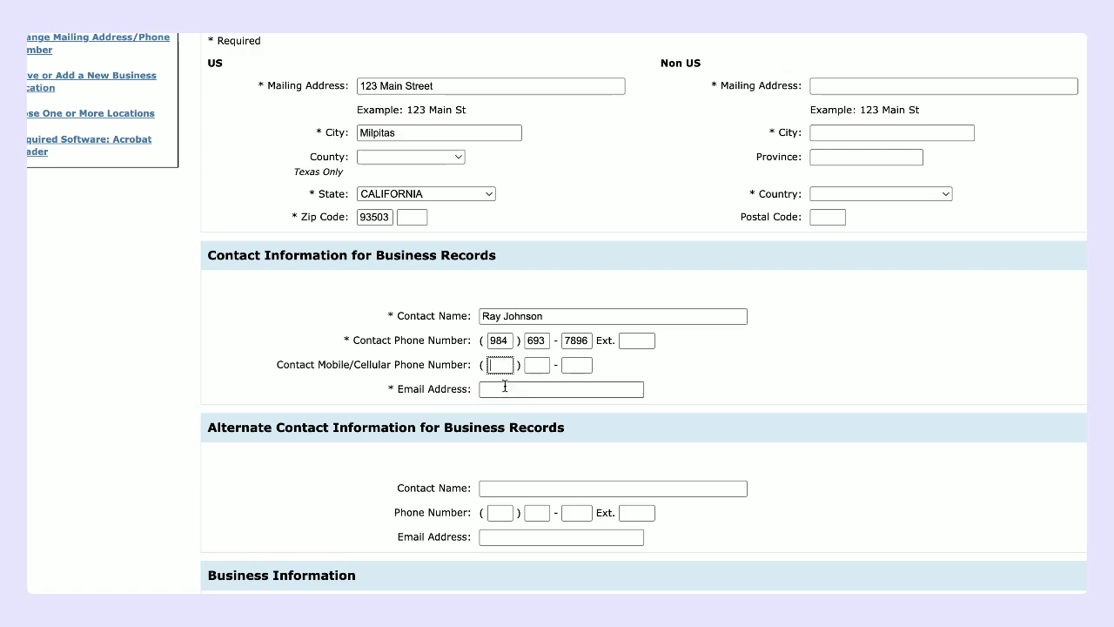
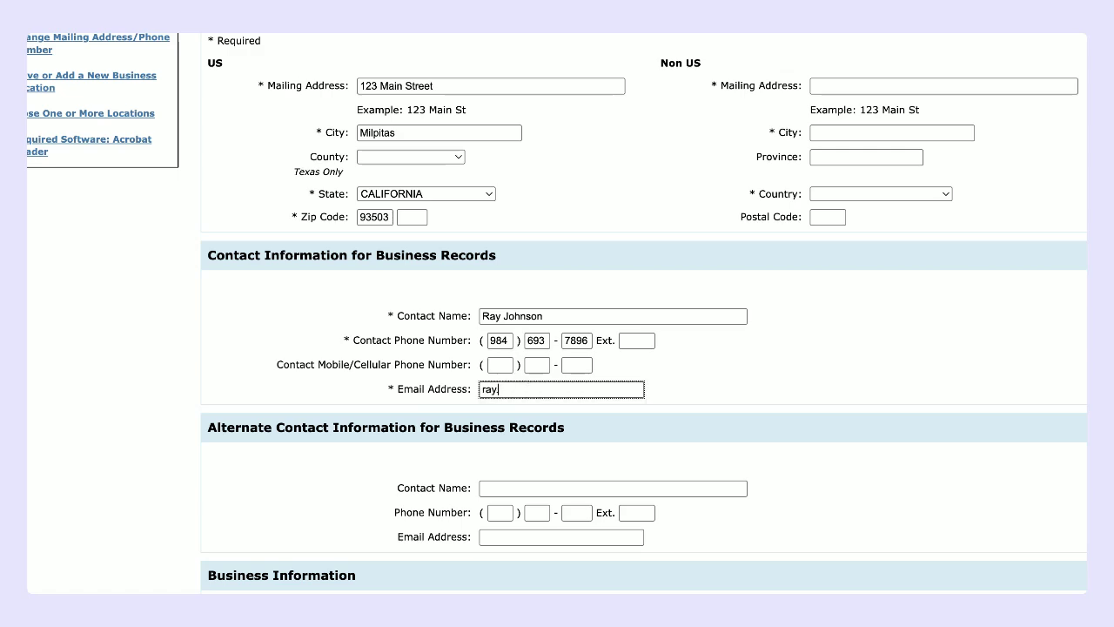
Step: Enter Wells Fargo as the bank and mark it as a Business account
scroll(572, 342, "down", 3)
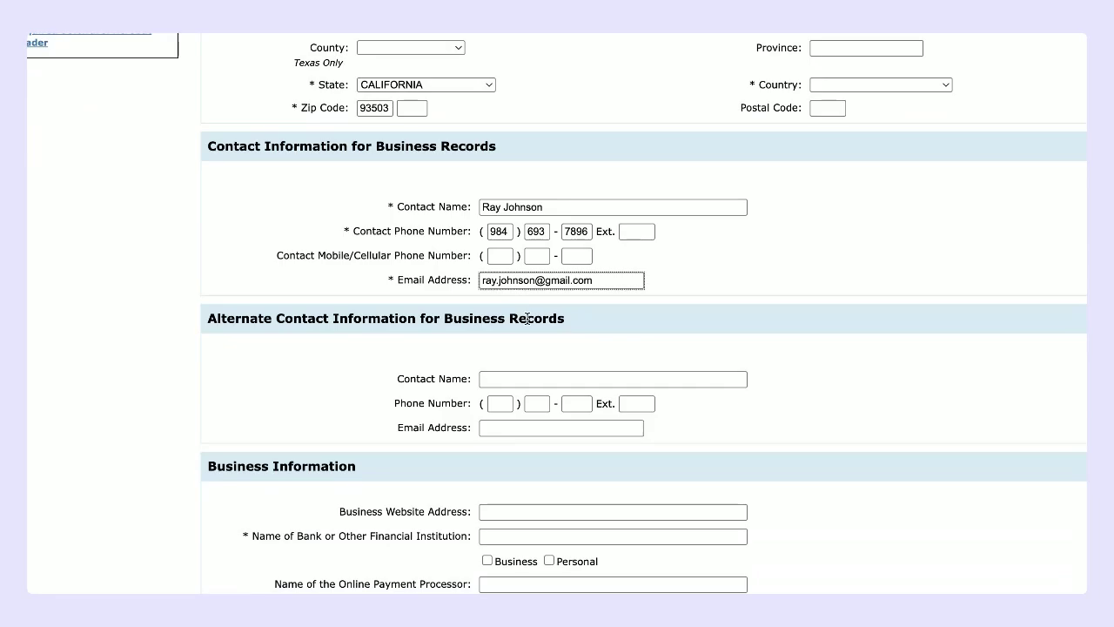
scroll(526, 319, "up", 4)
scroll(527, 319, "down", 6)
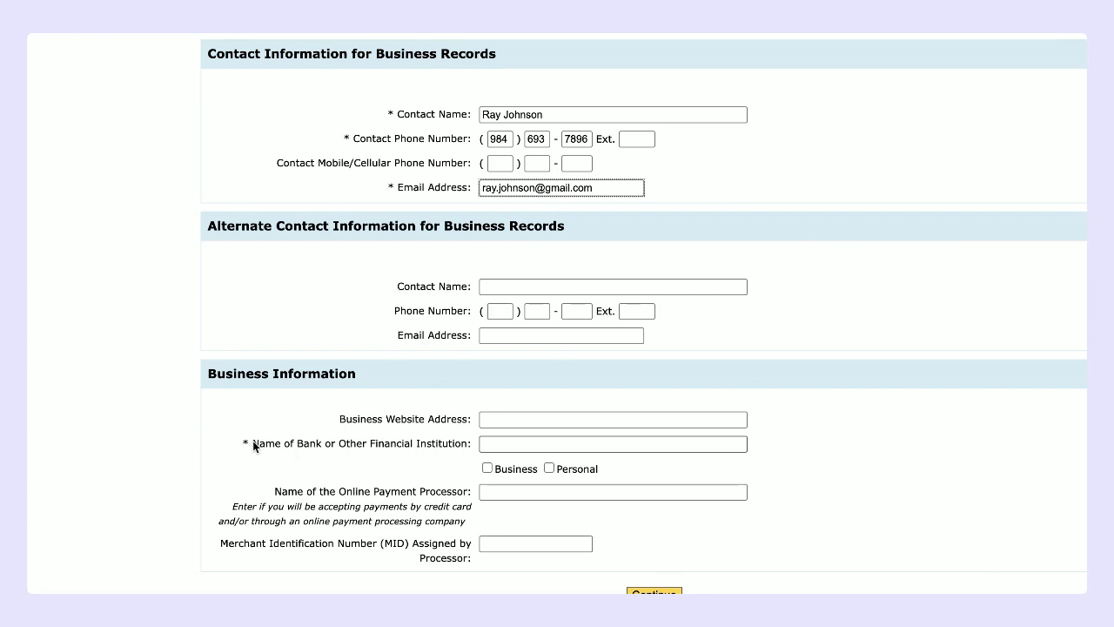
left_click_drag(254, 445, 469, 444)
left_click(511, 443)
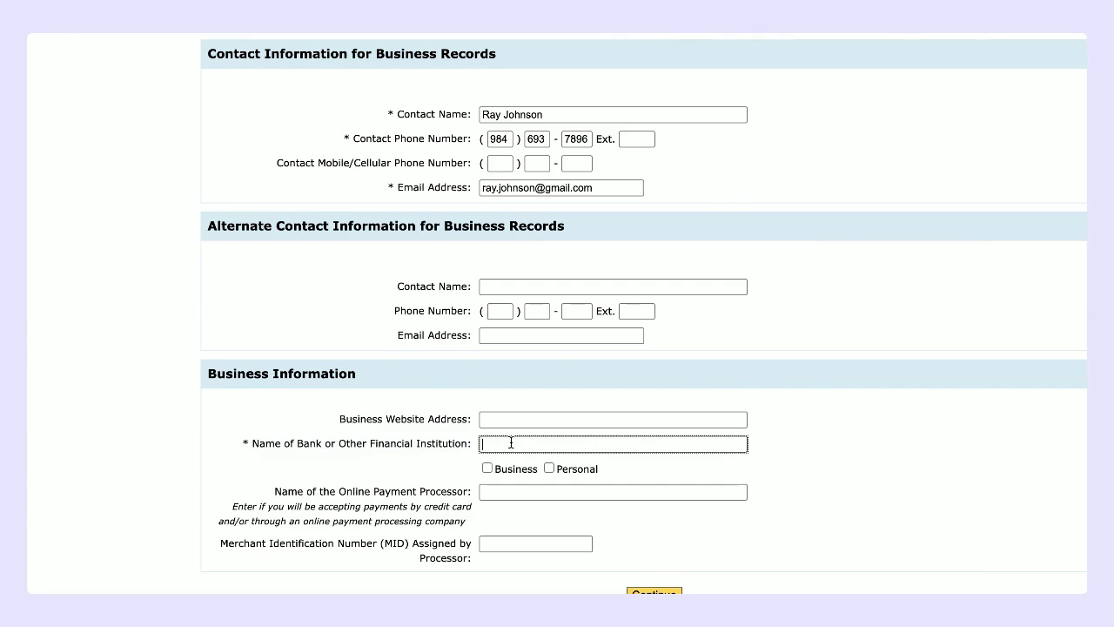
type("Wells Fargo")
left_click(488, 469)
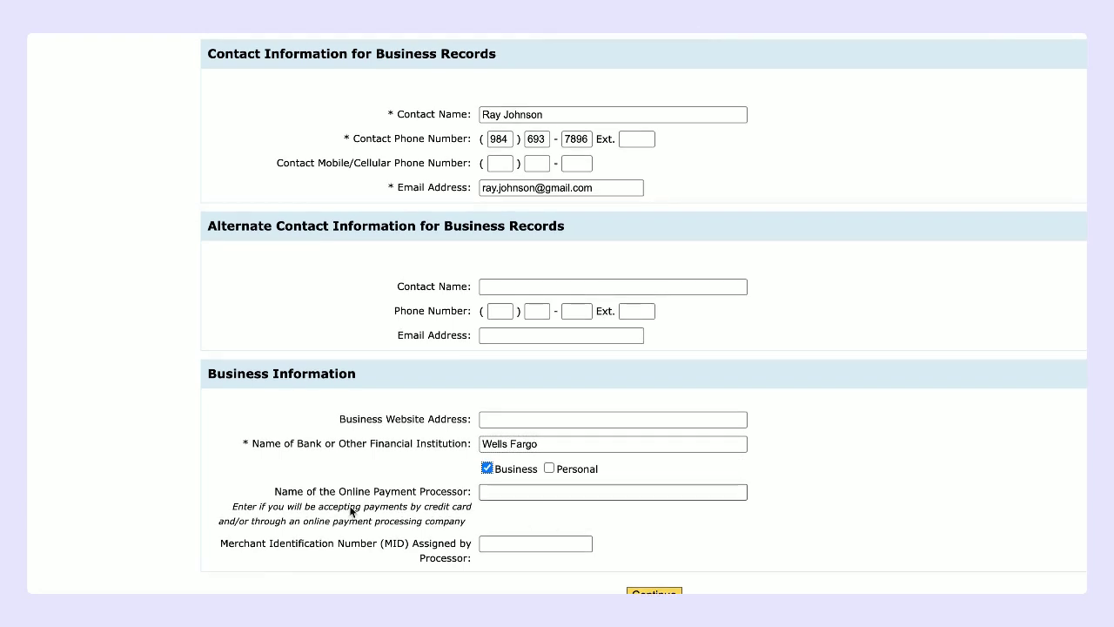
scroll(644, 410, "up", 10)
scroll(644, 411, "down", 10)
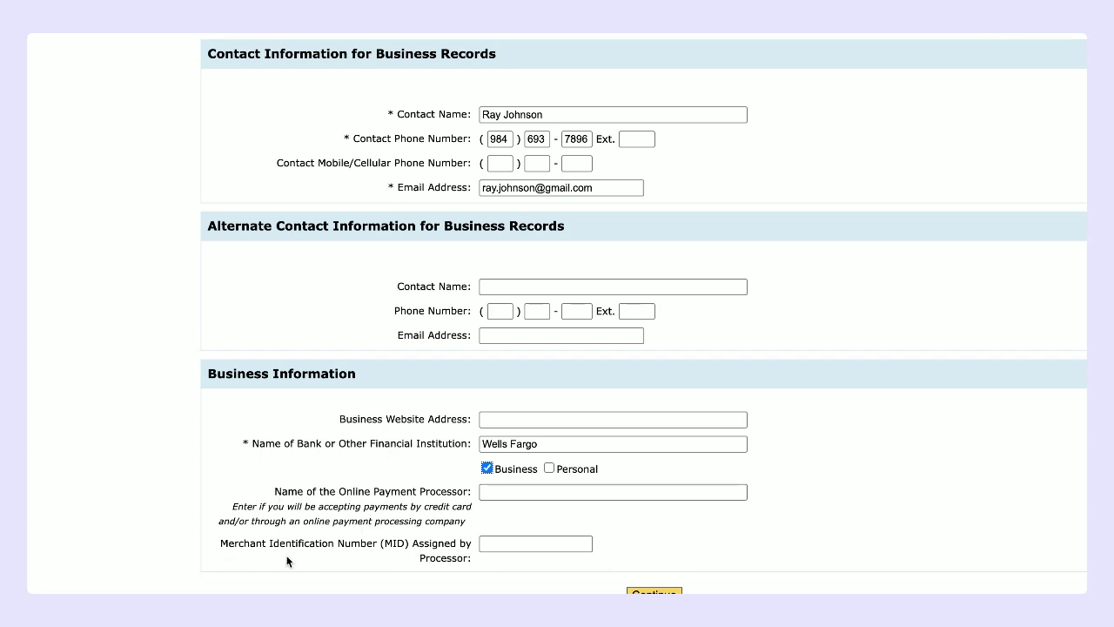
Step: Save the contact information and continue to the Business Activity questions
left_click(654, 592)
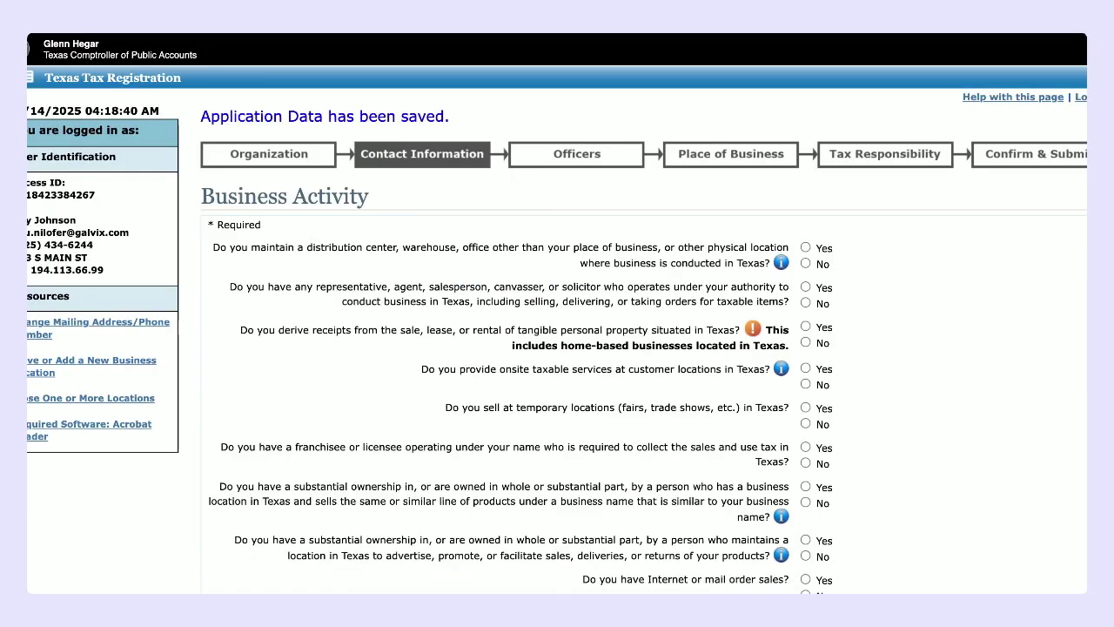
scroll(622, 526, "down", 3)
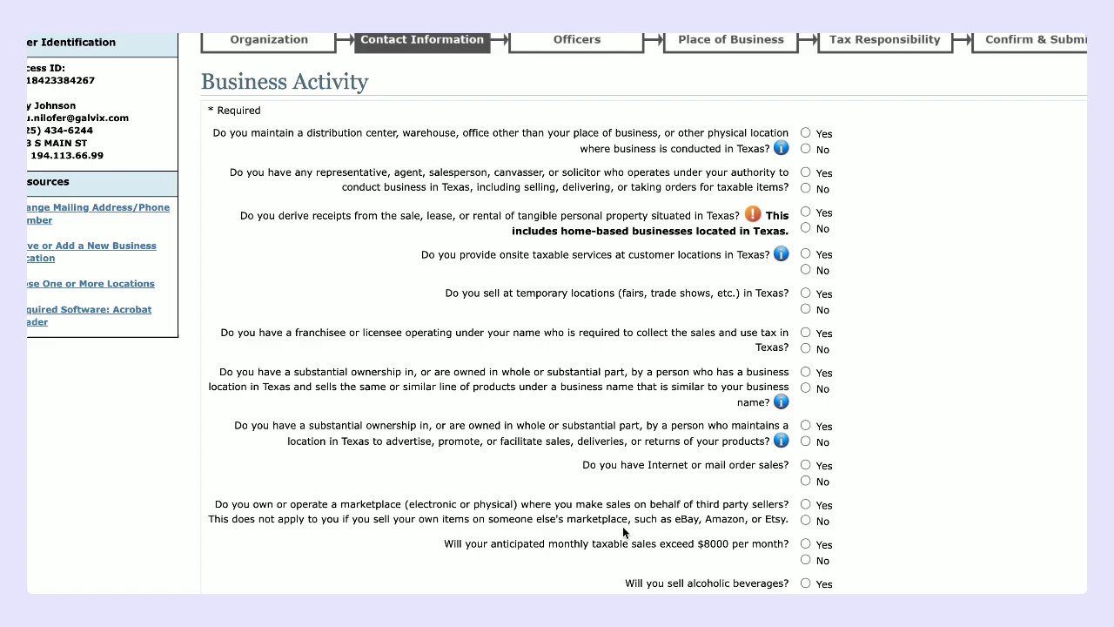
scroll(560, 537, "down", 1)
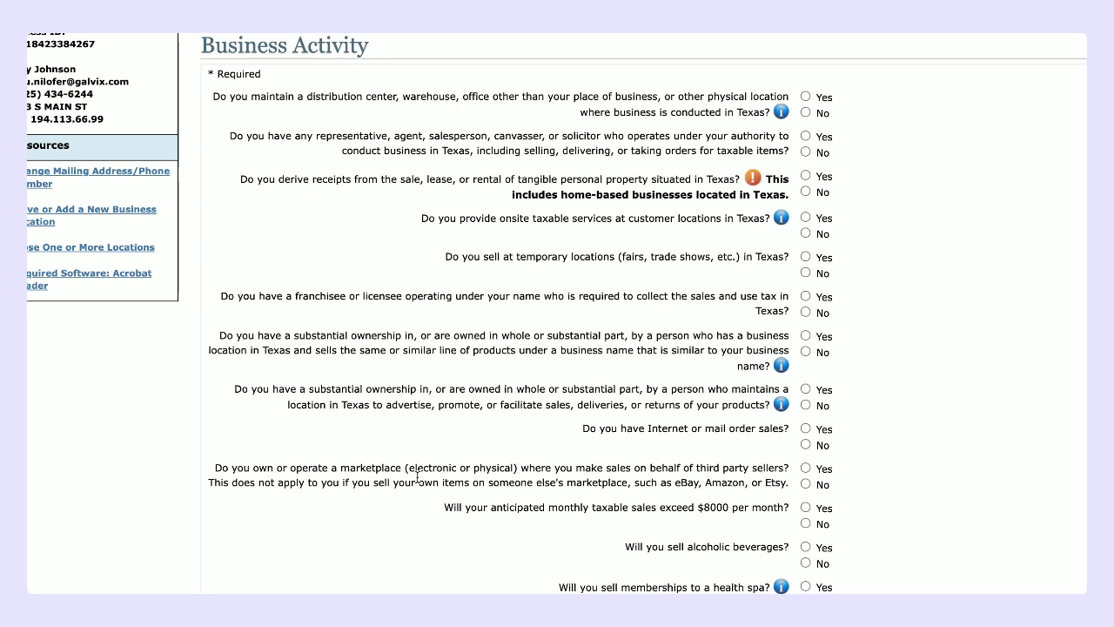
Step: Answer No to maintaining a distribution center, warehouse or other physical location in Texas
left_click(852, 100)
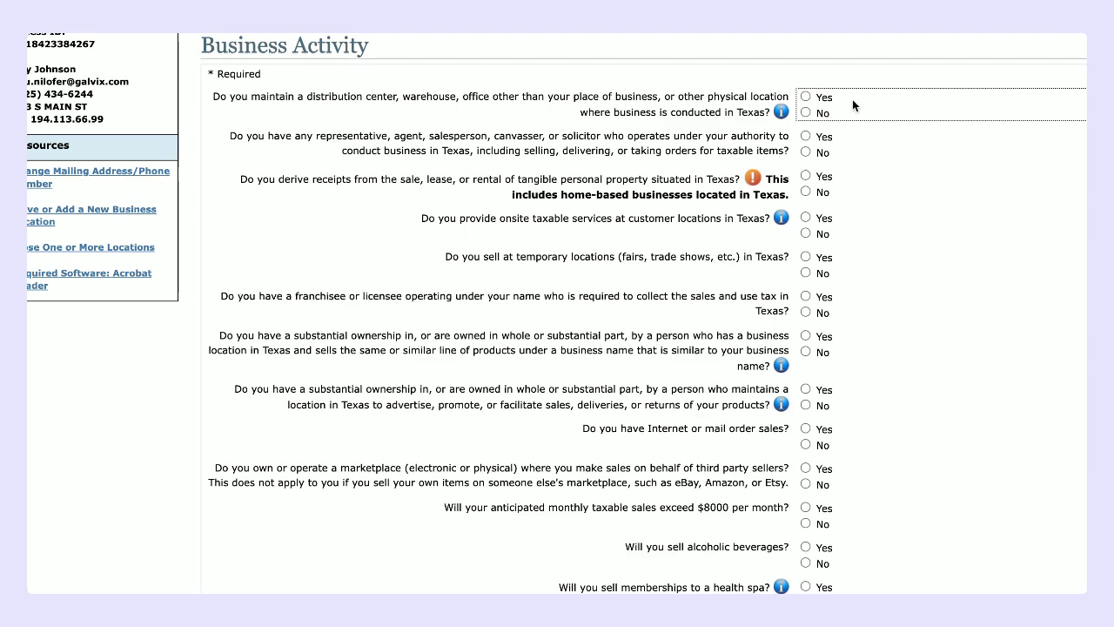
left_click(806, 112)
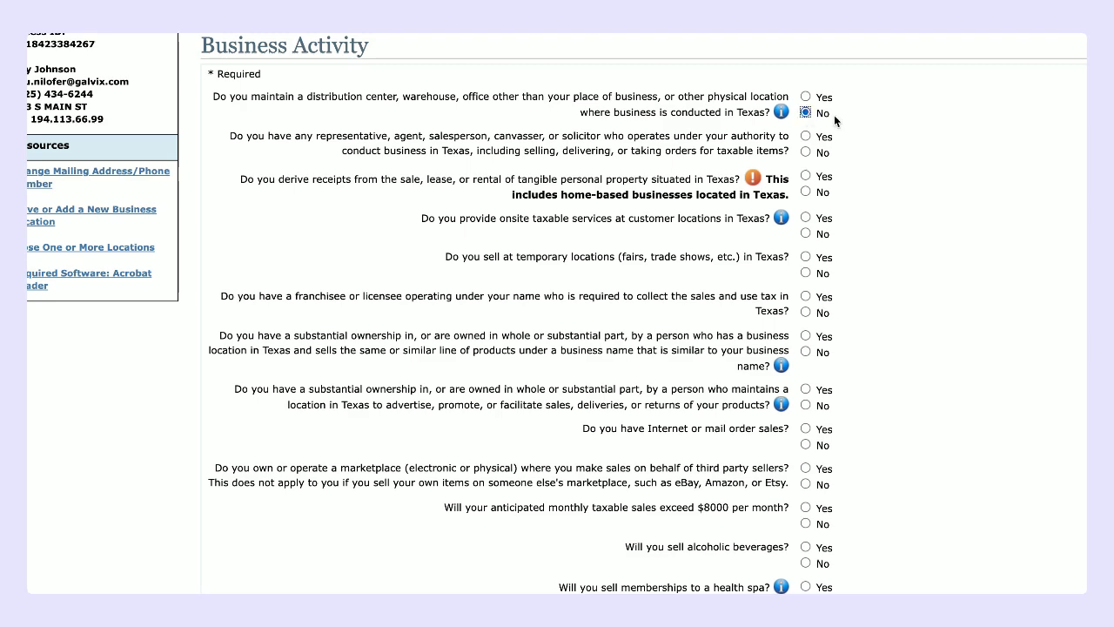
scroll(896, 142, "down", 1)
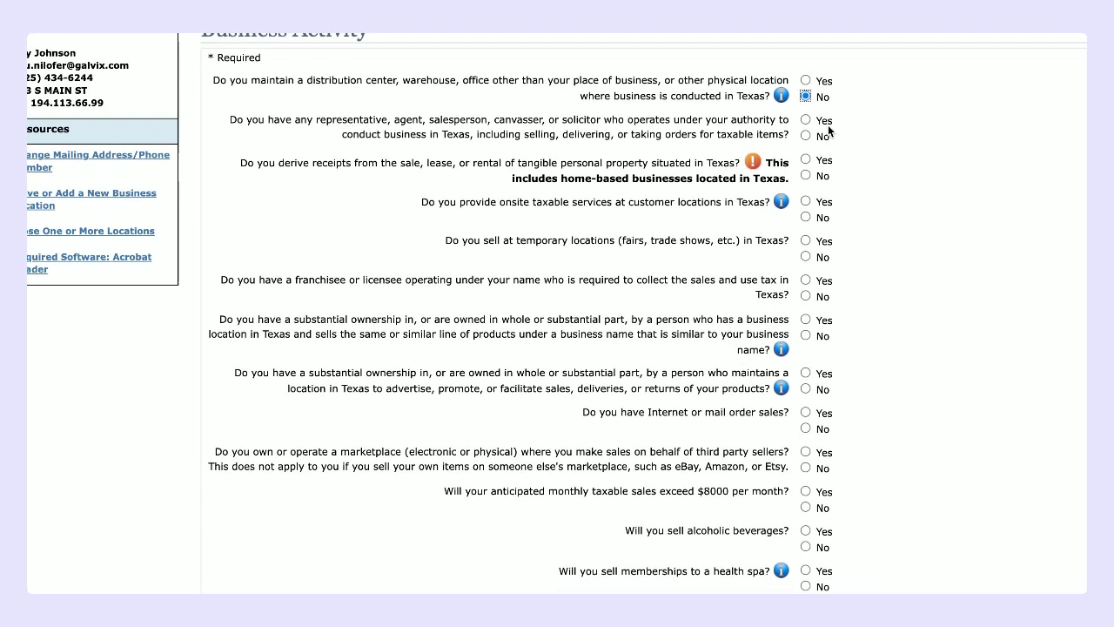
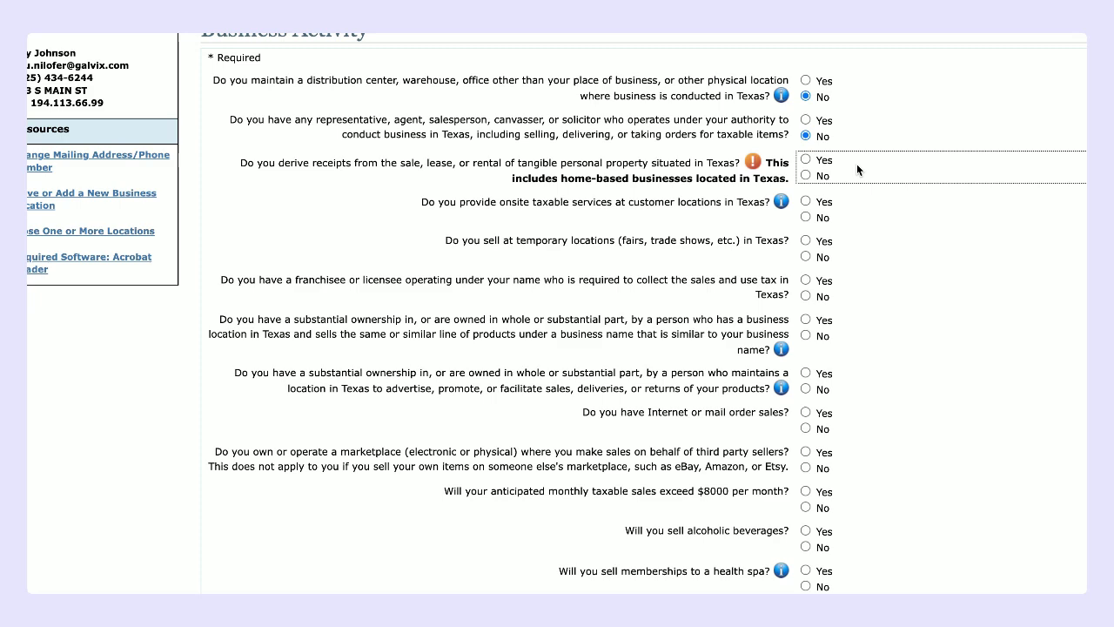
Step: Answer No to the tangible personal property question and show the taxable services examples
left_click(805, 176)
scroll(852, 218, "down", 1)
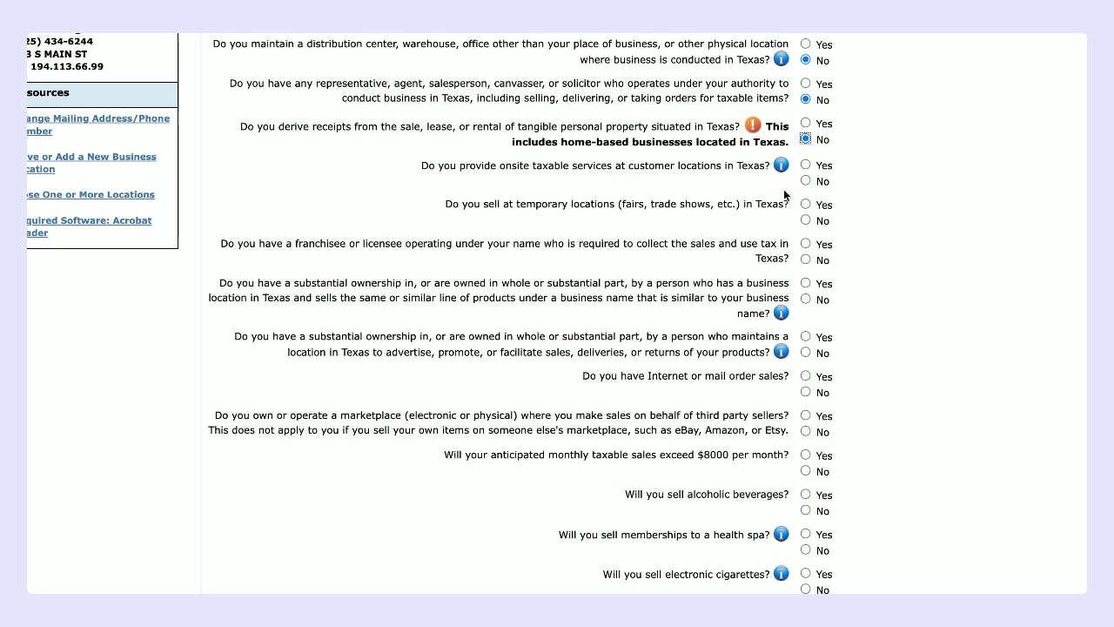
left_click(782, 165)
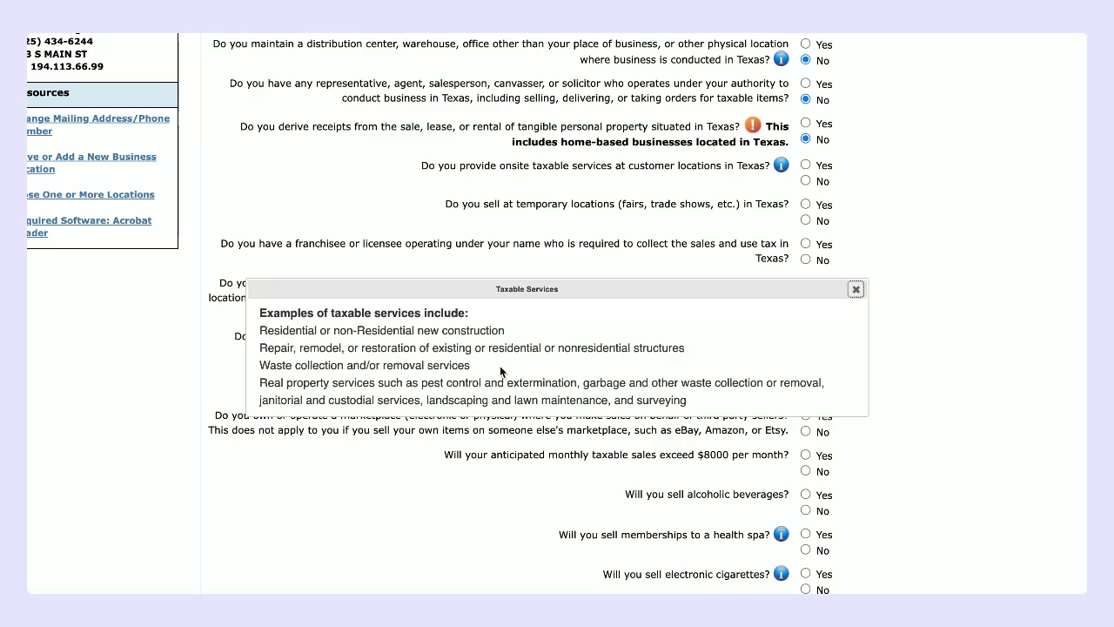
Step: Answer No to onsite taxable services and close the Taxable Services examples box
left_click(900, 215)
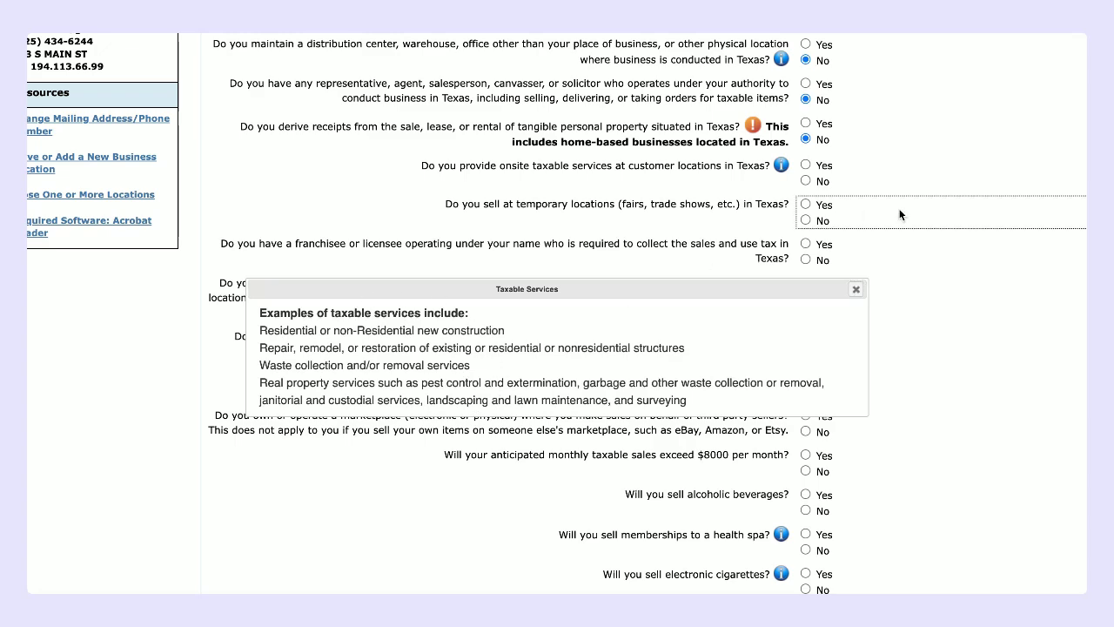
left_click(806, 181)
scroll(667, 198, "down", 1)
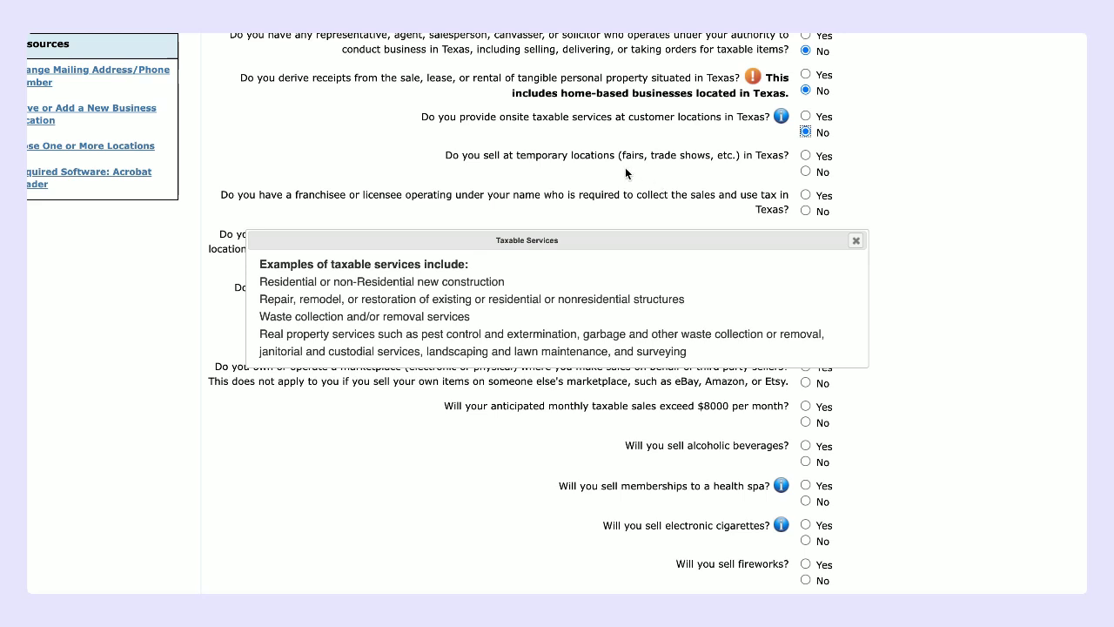
left_click(856, 240)
Step: Change the temporary locations answer from Yes to No, and answer No for franchisee
left_click(805, 156)
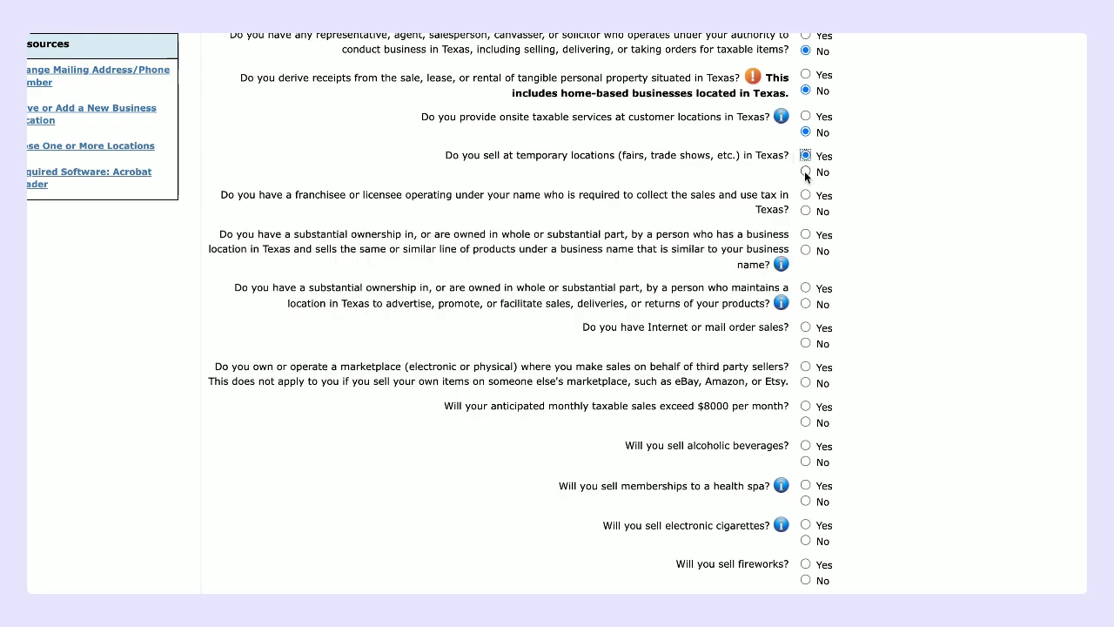
left_click(804, 171)
scroll(804, 172, "down", 1)
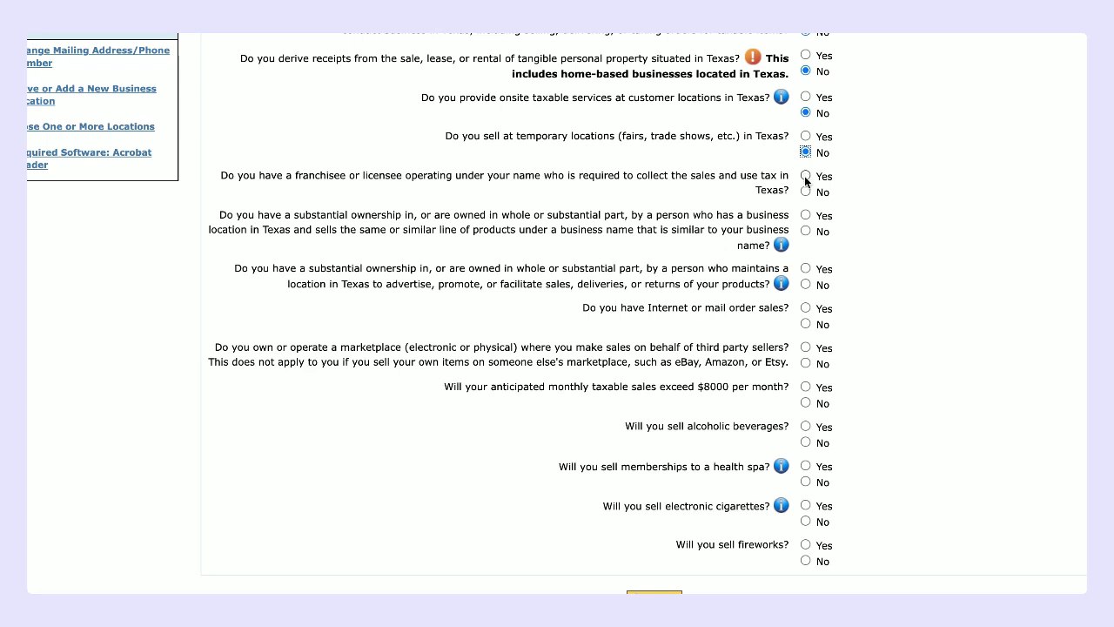
left_click(806, 191)
scroll(854, 211, "down", 1)
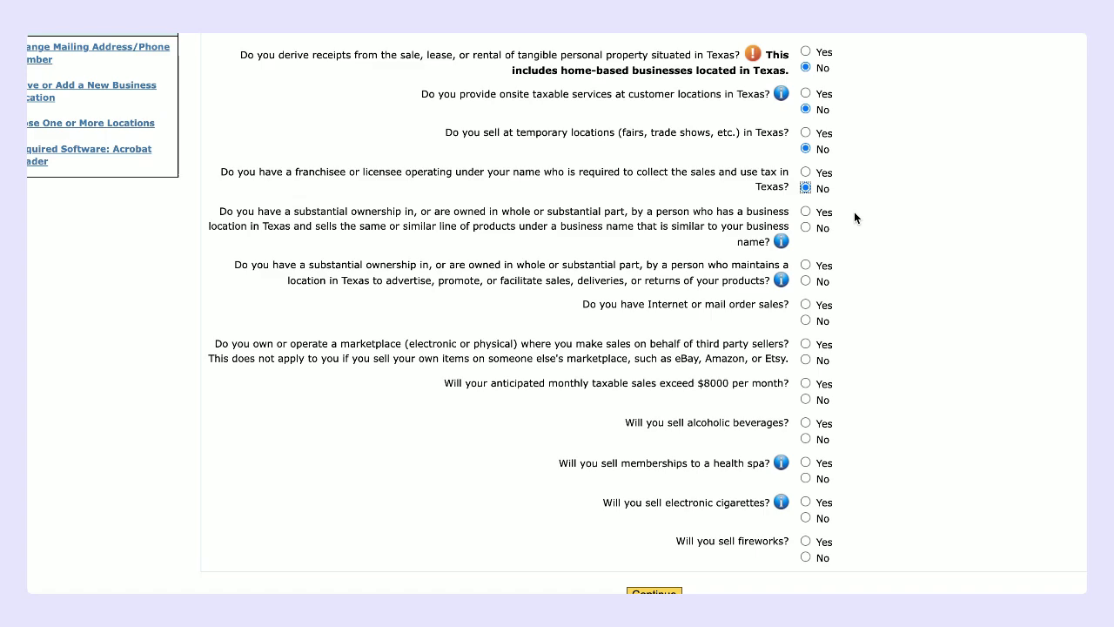
Step: Answer No to similar-name ownership, Texas-location ownership and Internet or mail order sales
left_click(804, 227)
scroll(927, 308, "up", 1)
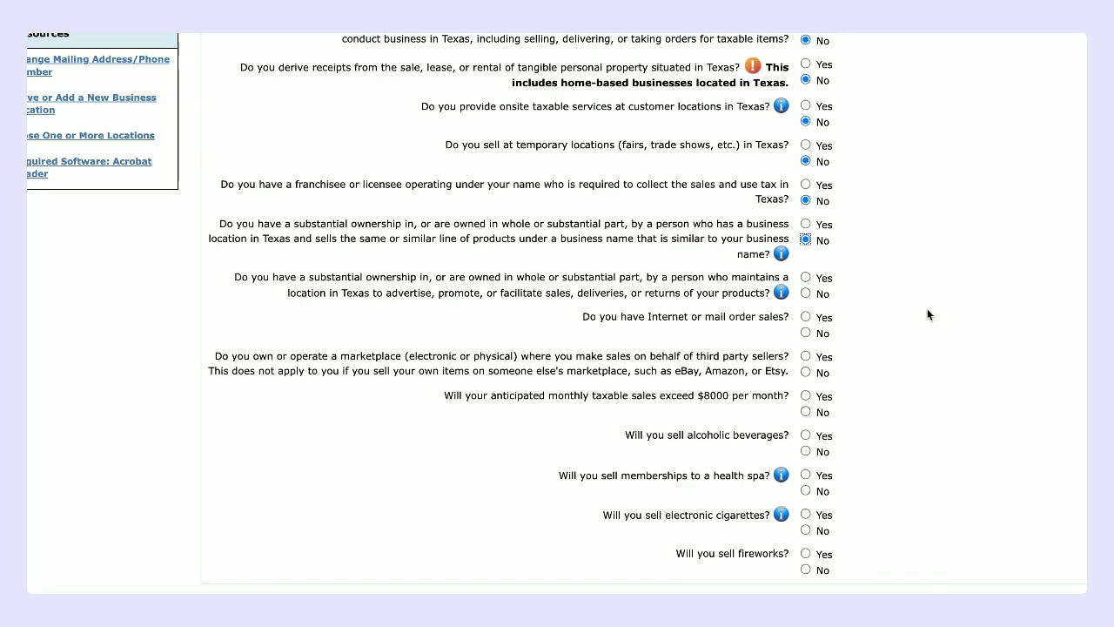
left_click(806, 294)
scroll(835, 304, "down", 1)
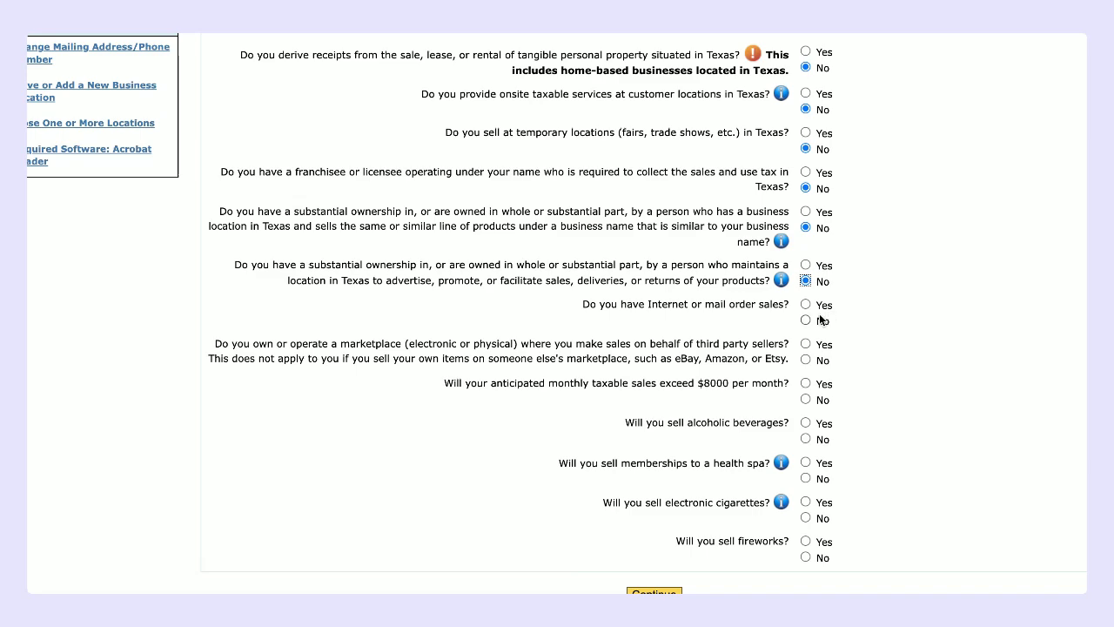
left_click(821, 321)
left_click(900, 391)
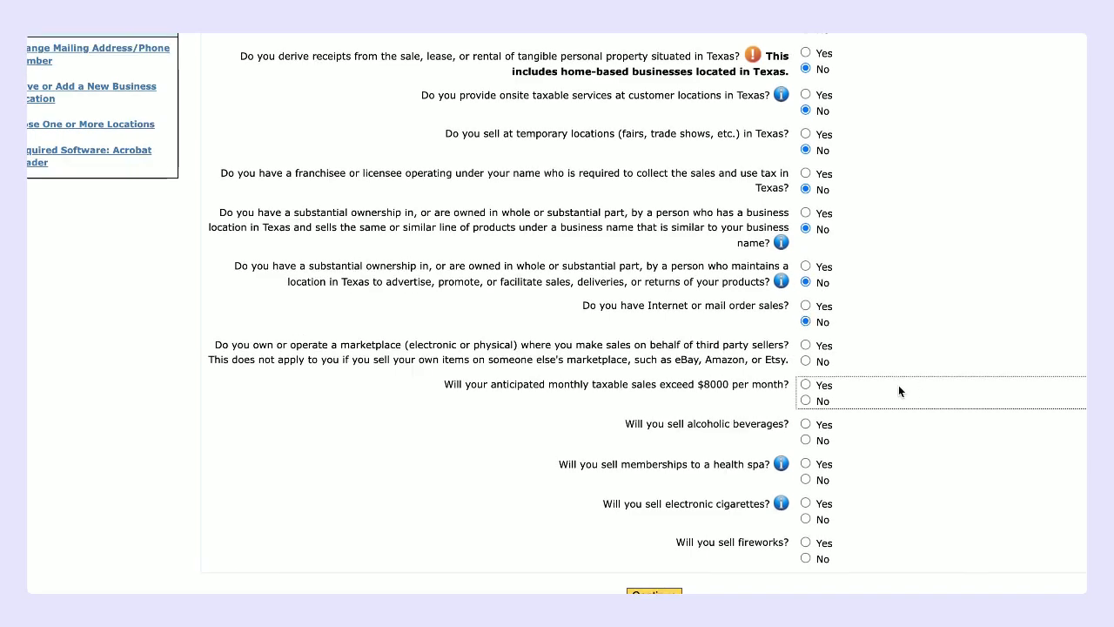
left_click(877, 346)
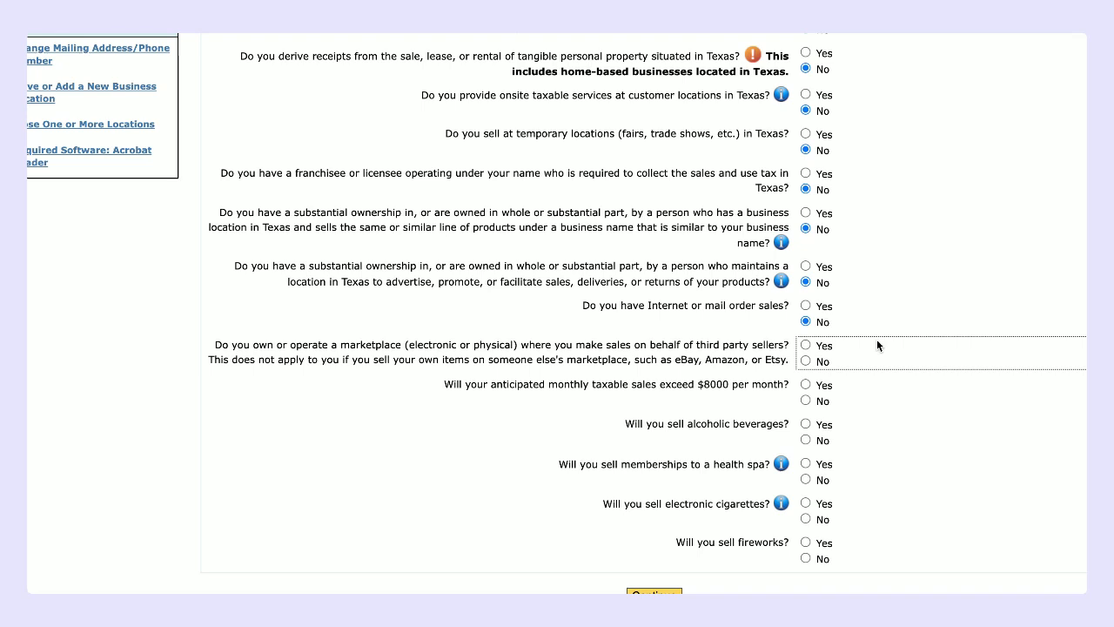
Step: Answer No to marketplace, $8000 sales, alcohol, health spa, e-cigarettes and fireworks, then continue
left_click(805, 346)
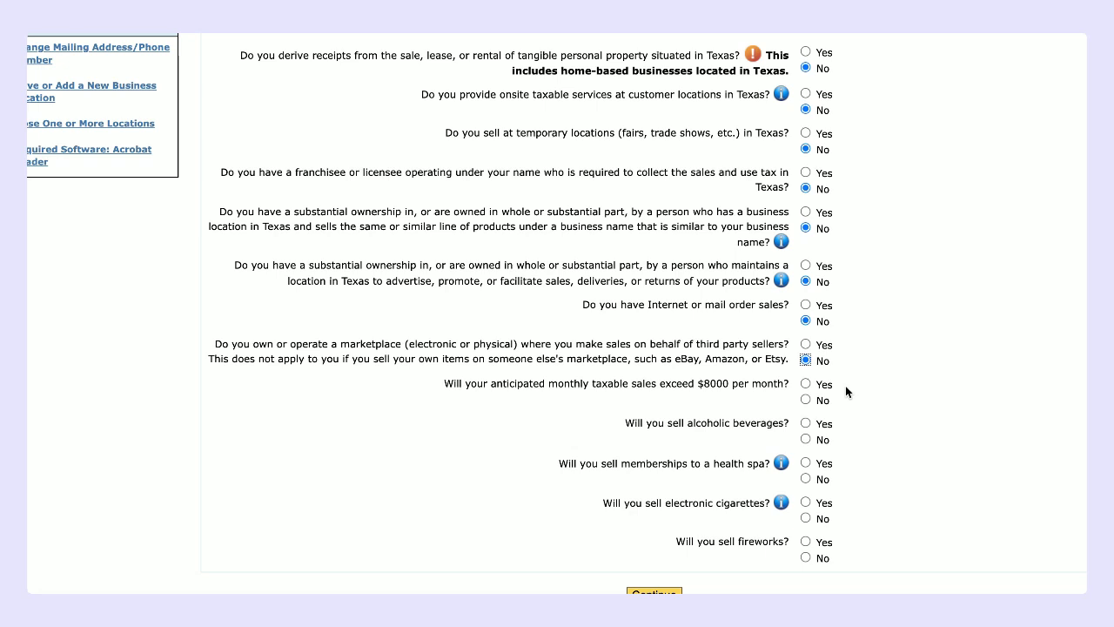
left_click(805, 400)
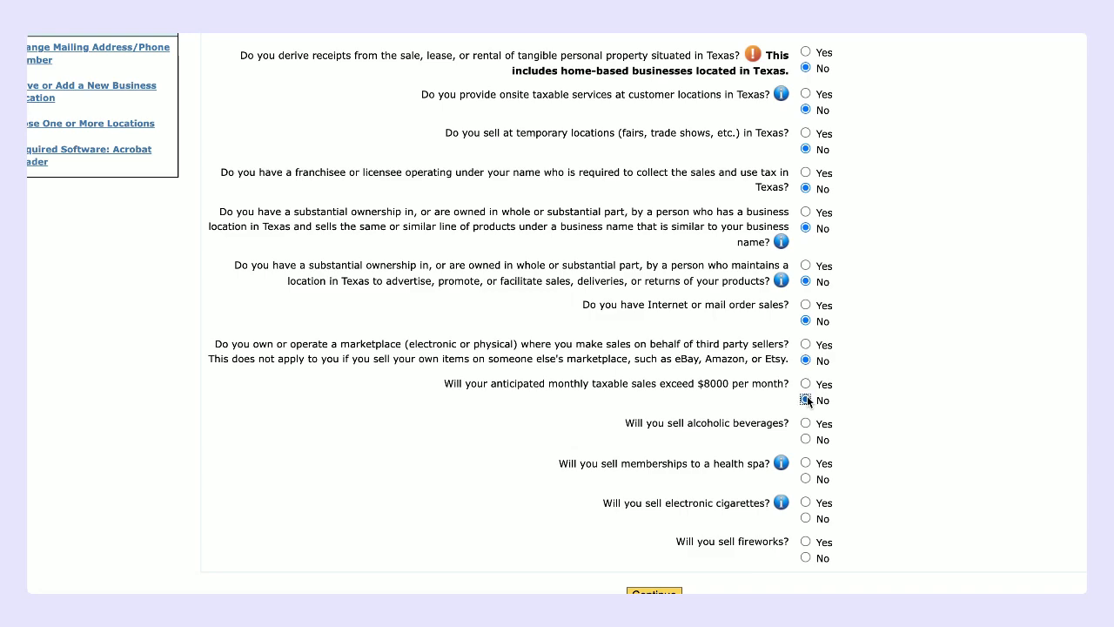
left_click(857, 434)
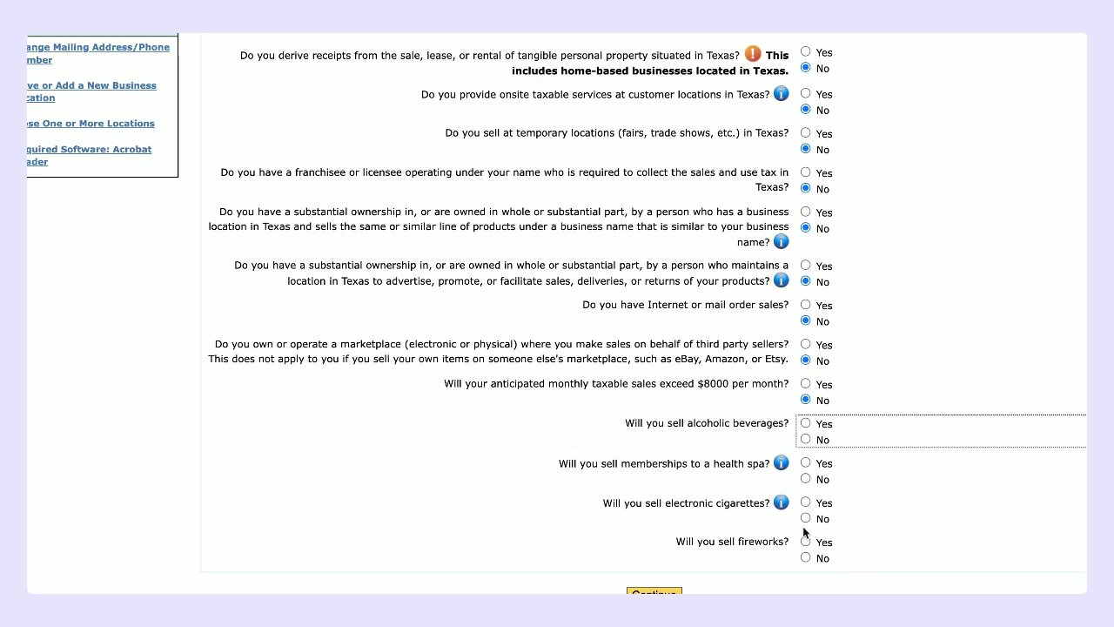
left_click(805, 439)
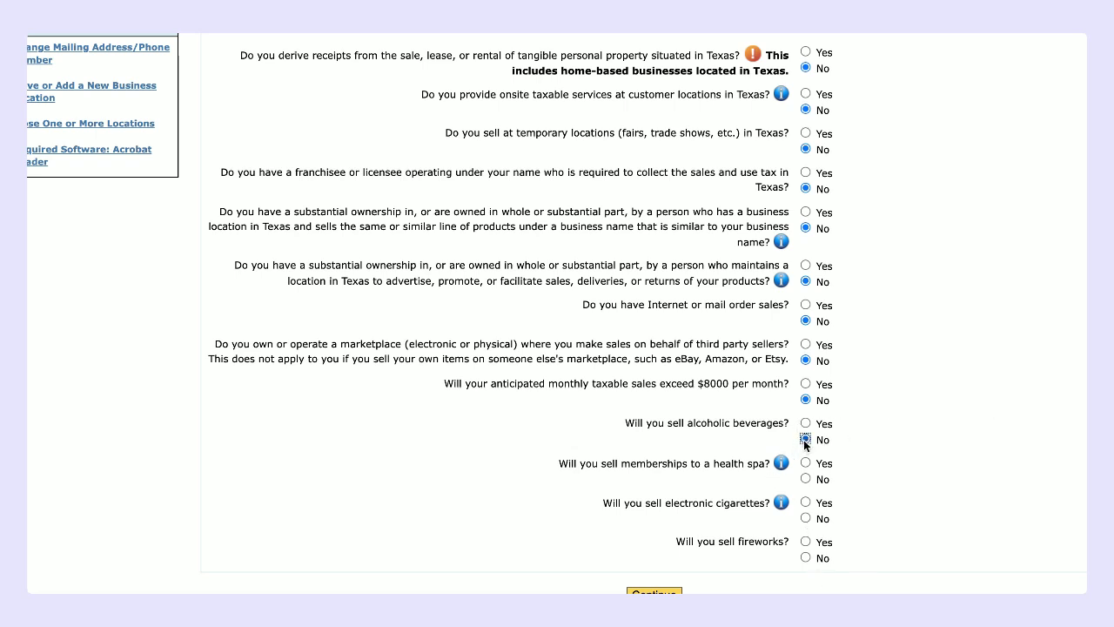
left_click(805, 478)
left_click(806, 518)
left_click(805, 557)
left_click(654, 591)
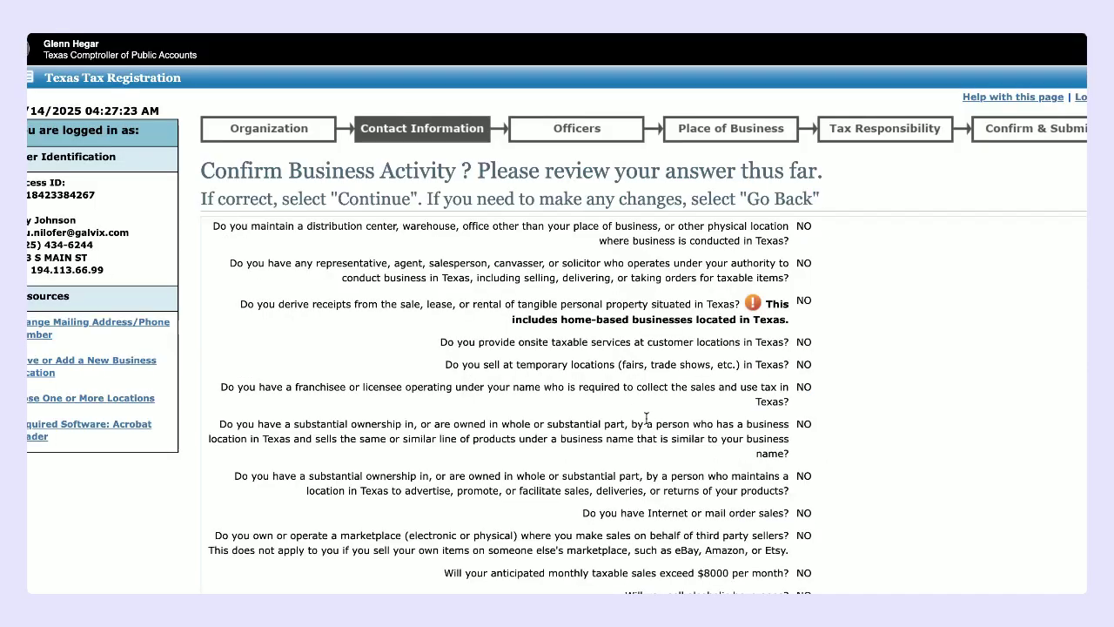
Step: Review the all-No Confirm Business Activity answers and confirm them
scroll(647, 417, "down", 3)
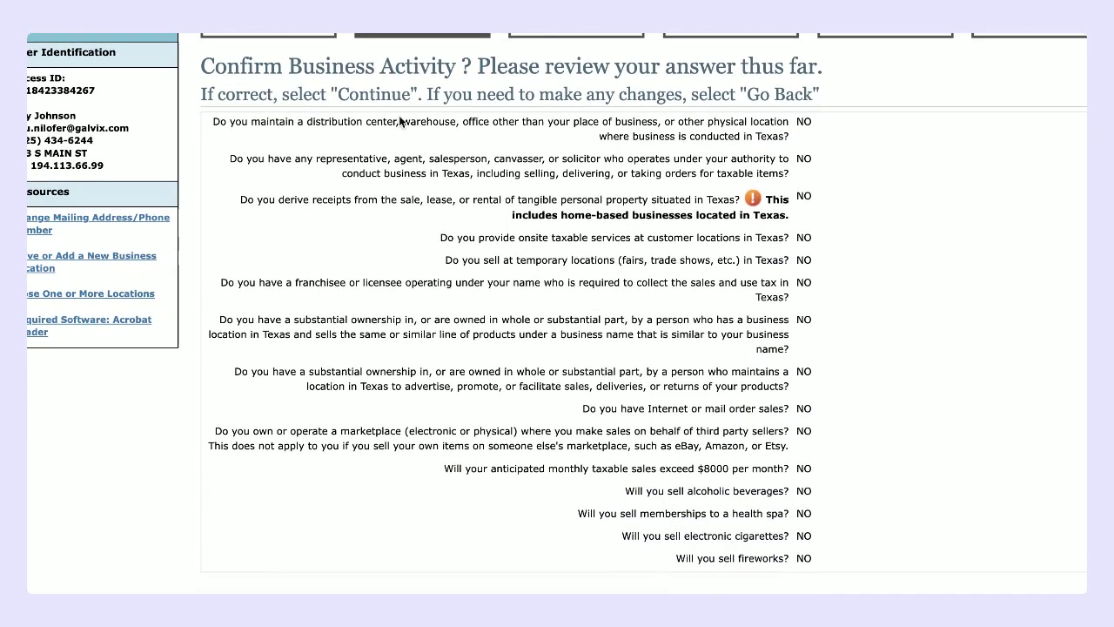
scroll(644, 322, "down", 1)
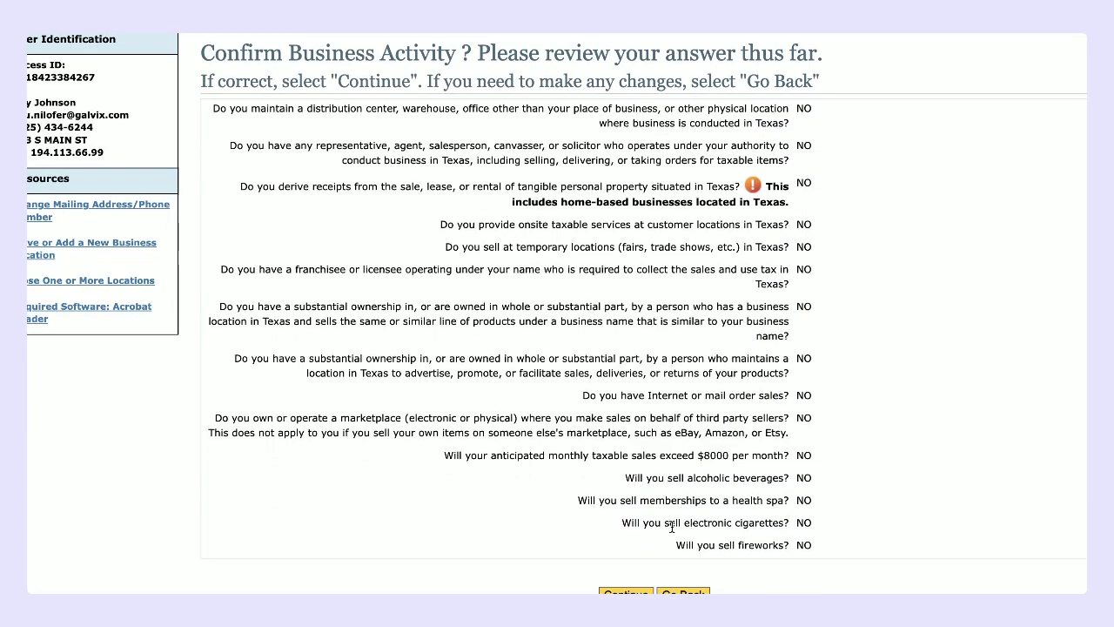
left_click(625, 592)
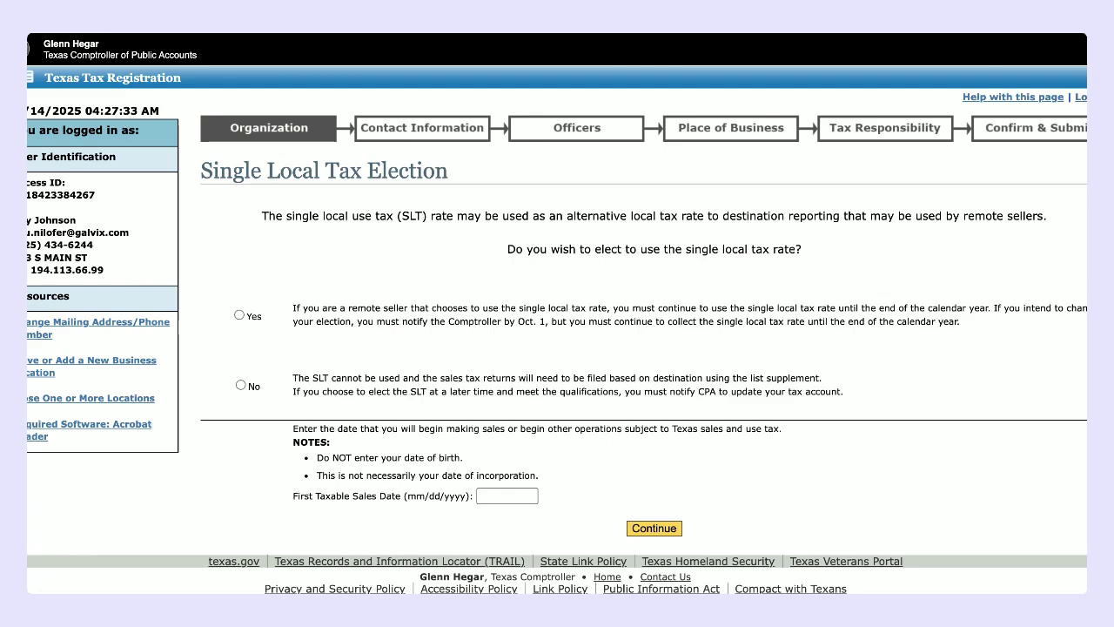
Step: Choose Yes for the single local tax rate, briefly switching to No and back
left_click(240, 314)
left_click_drag(448, 321, 553, 321)
left_click(574, 342)
left_click(239, 385)
left_click(236, 315)
left_click(508, 495)
Step: Enter 01/01/2025 as first taxable sales date, accept place of business, and confirm the date
type("01/01/2025")
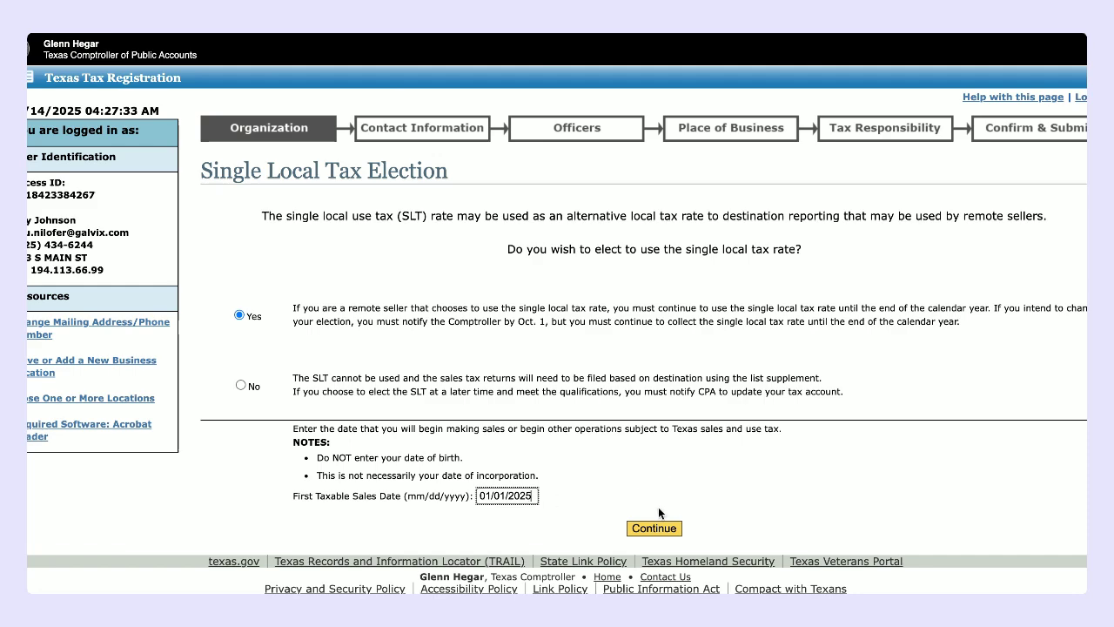
left_click(650, 530)
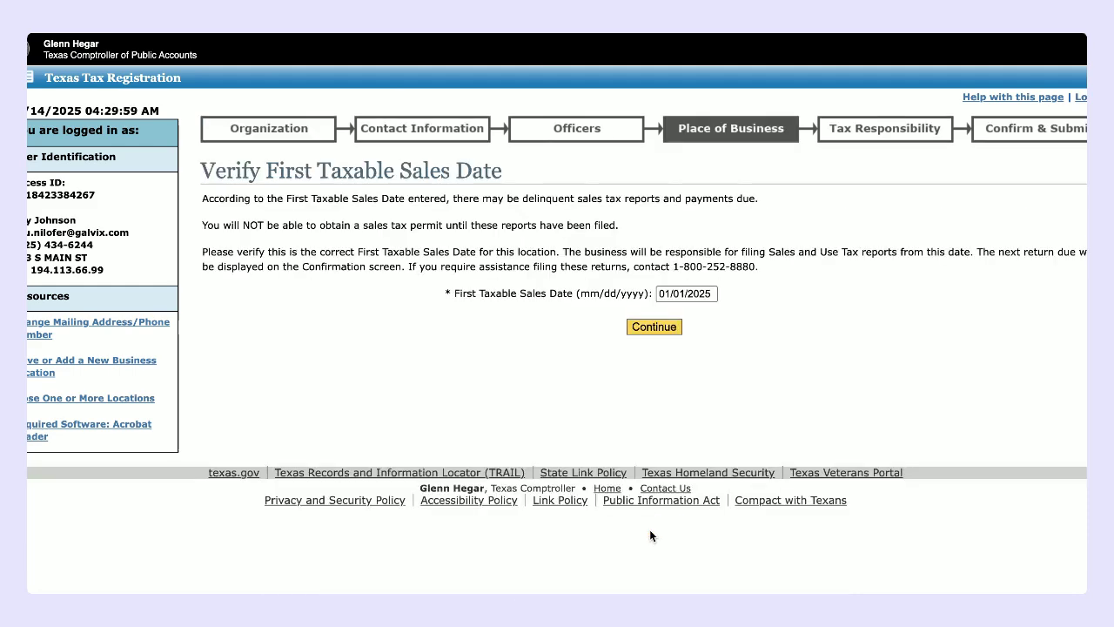
left_click(657, 326)
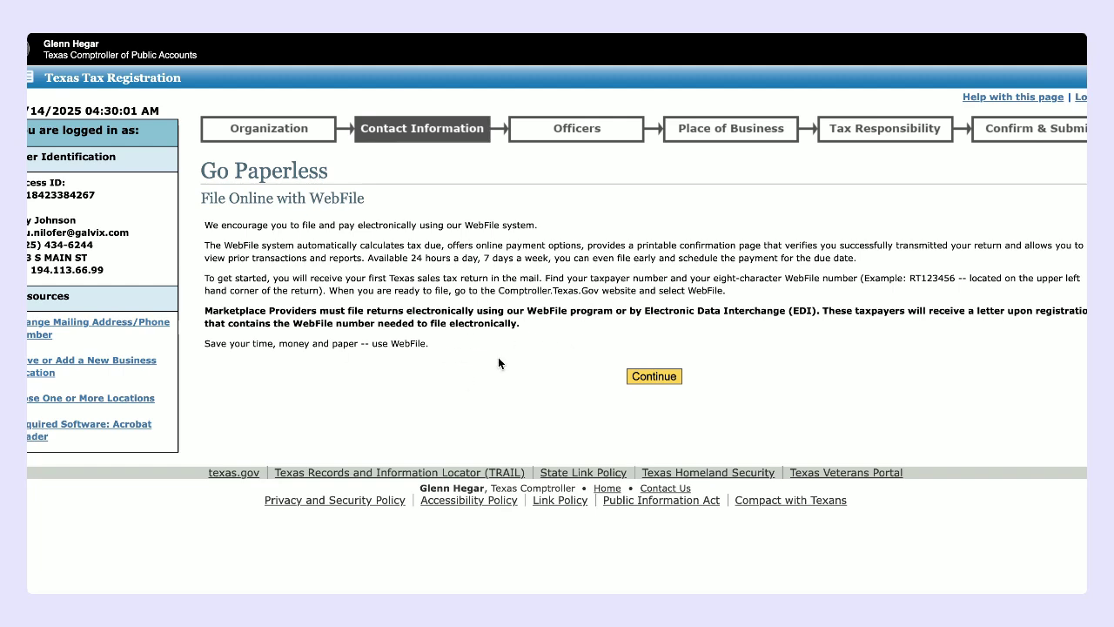
Step: Move past the Go Paperless notice to the officer details form
left_click(654, 375)
scroll(654, 380, "down", 1)
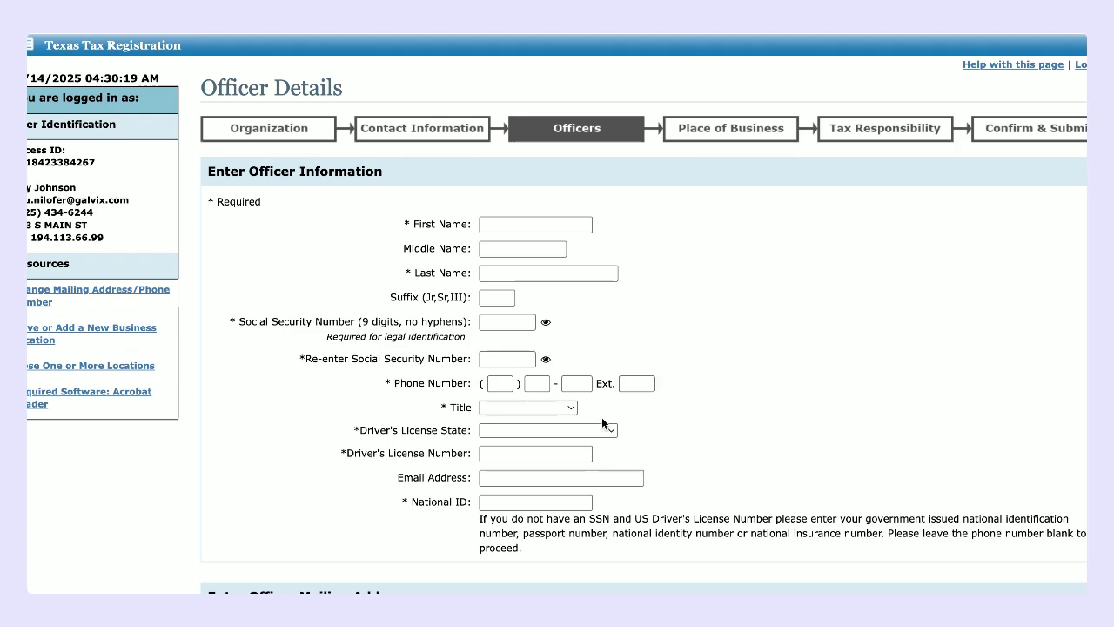
scroll(601, 417, "down", 2)
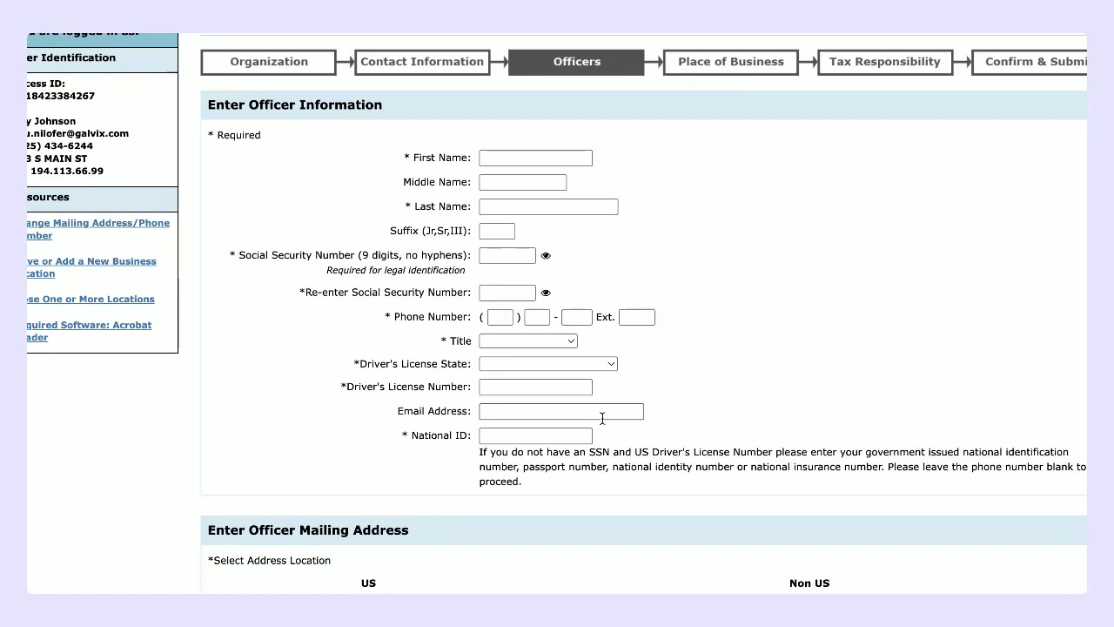
scroll(601, 417, "up", 1)
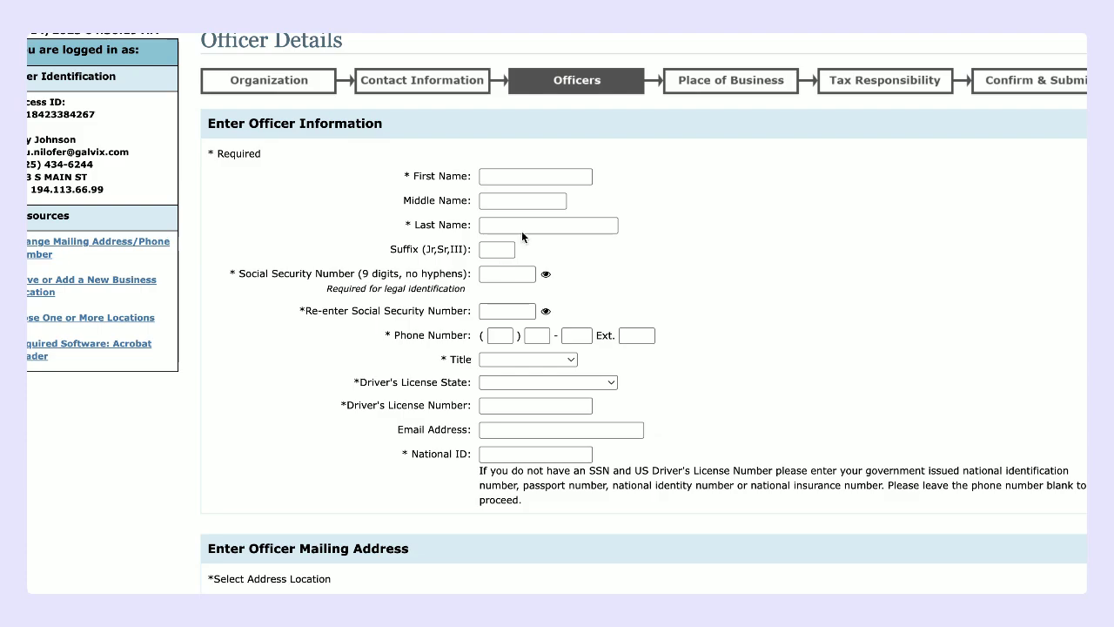
scroll(473, 404, "down", 3)
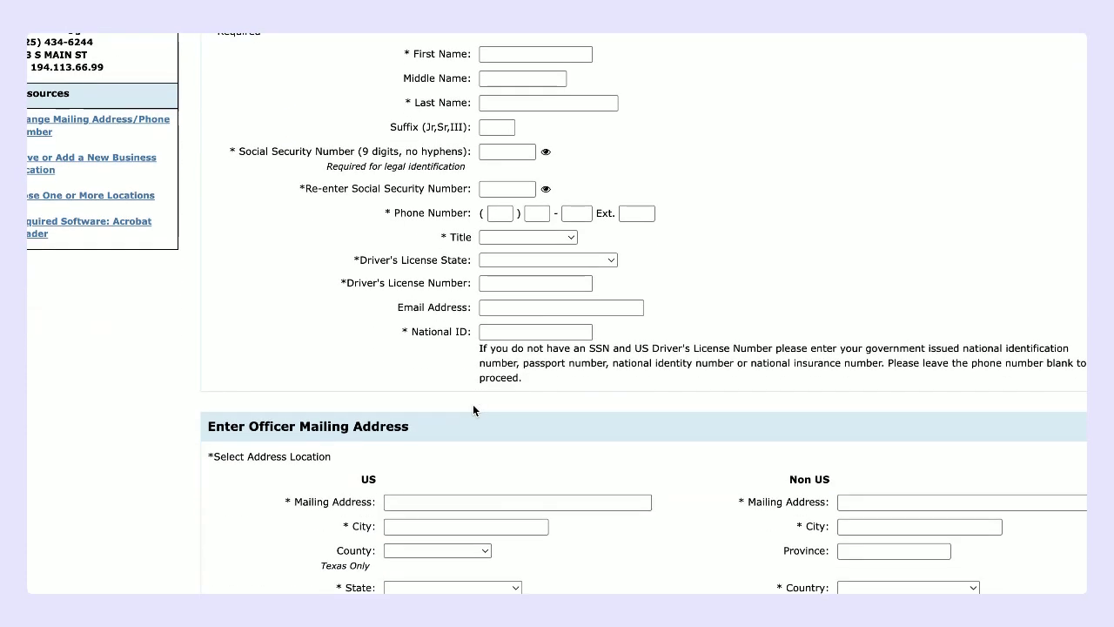
scroll(473, 404, "up", 5)
Step: Enter the officer's first and last name and the Social Security Number twice
left_click(507, 250)
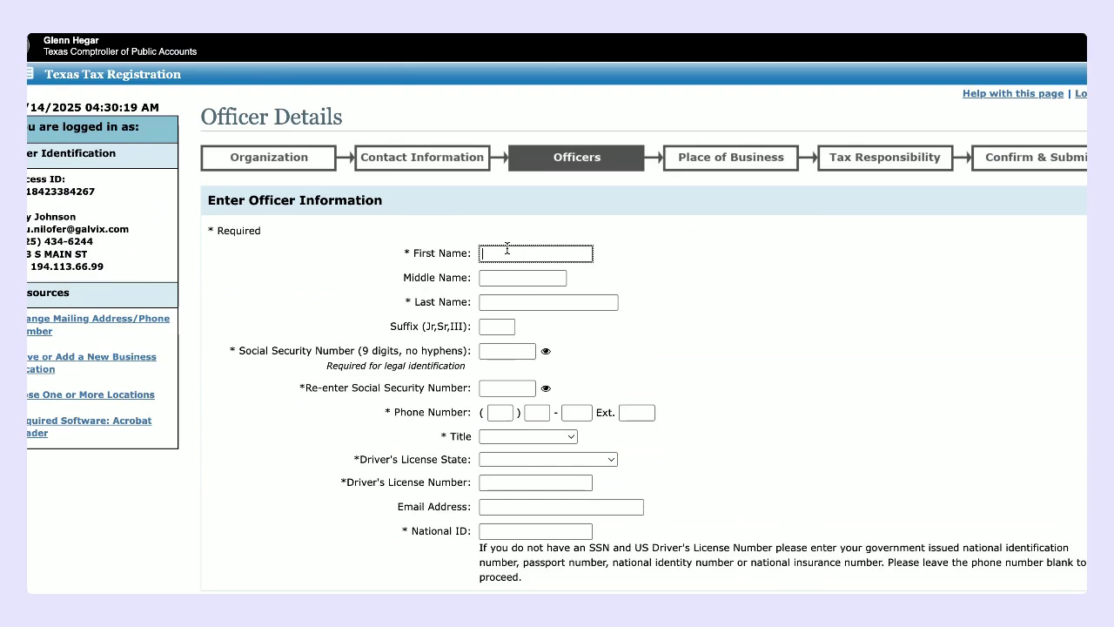
left_click(506, 300)
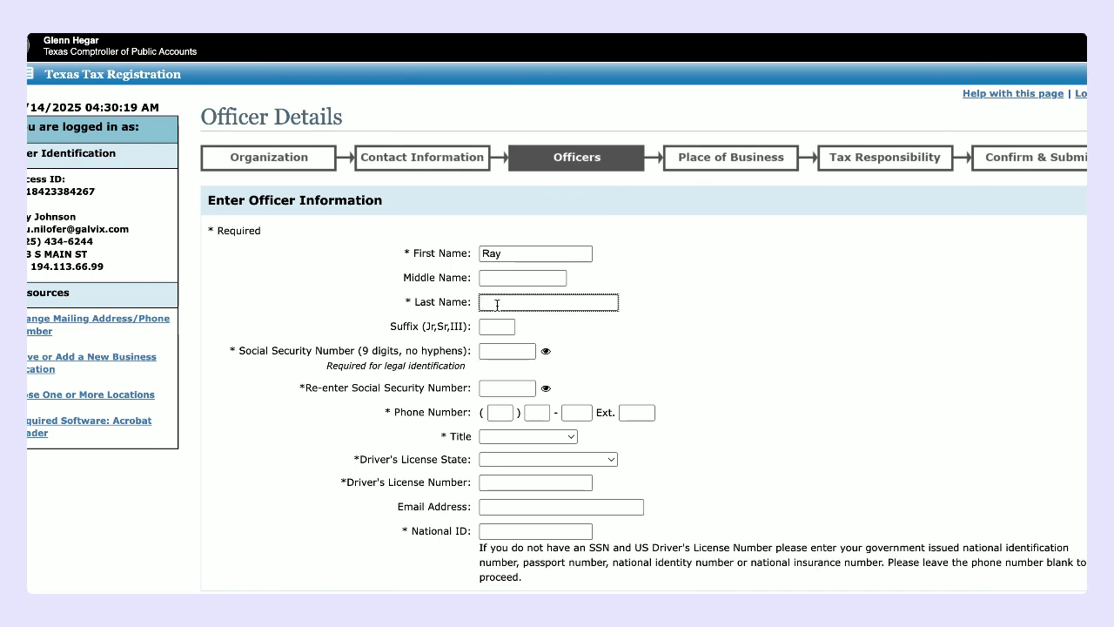
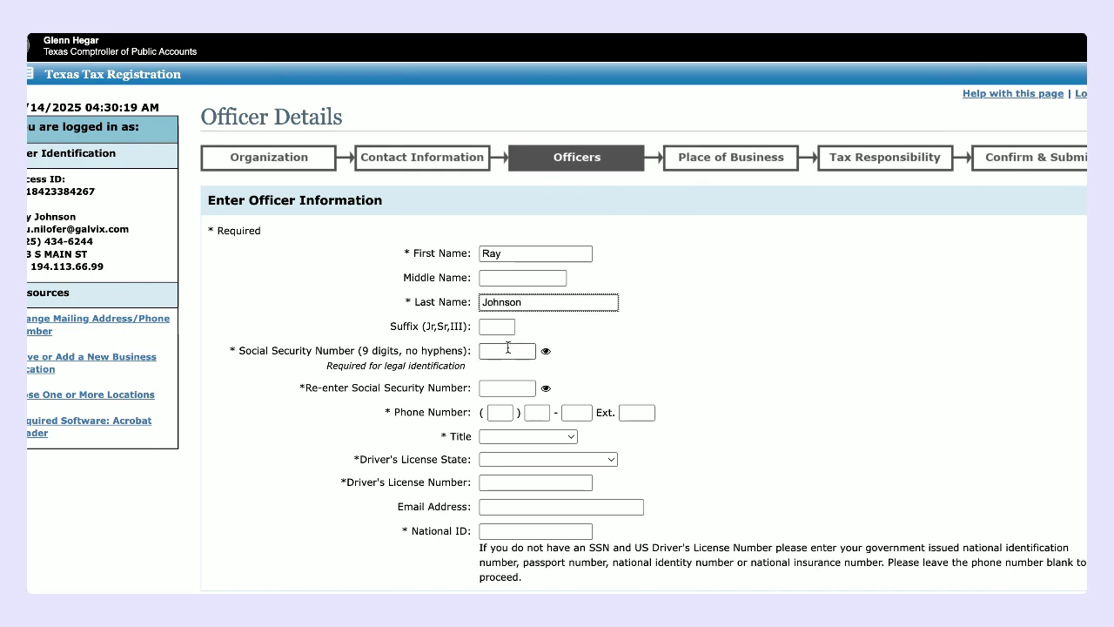
left_click(511, 351)
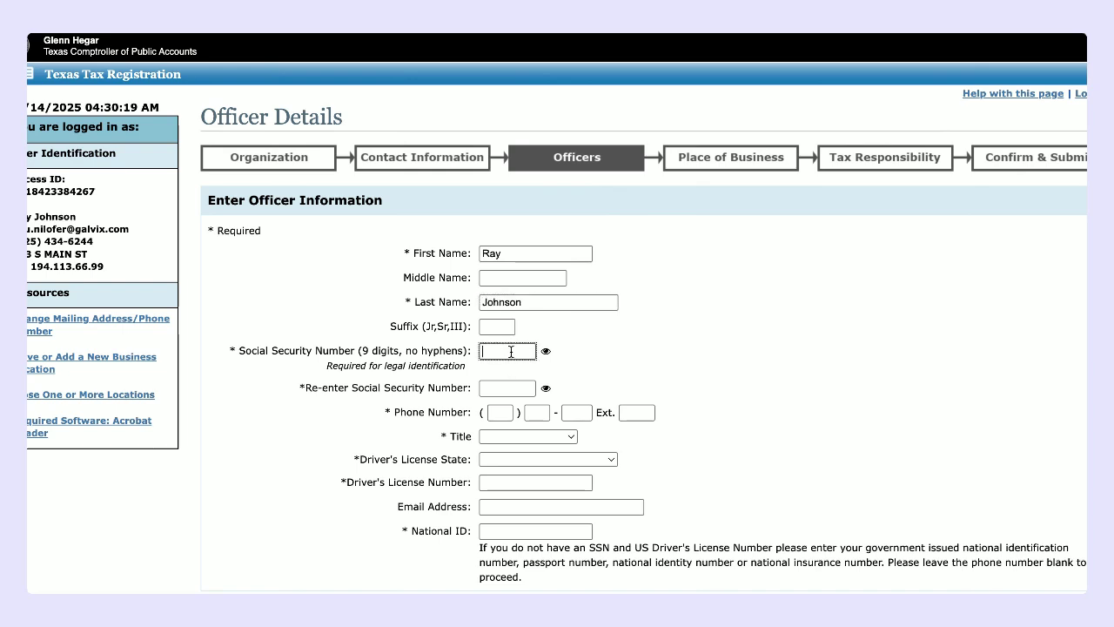
type("123456789")
left_click(513, 387)
type("12345678")
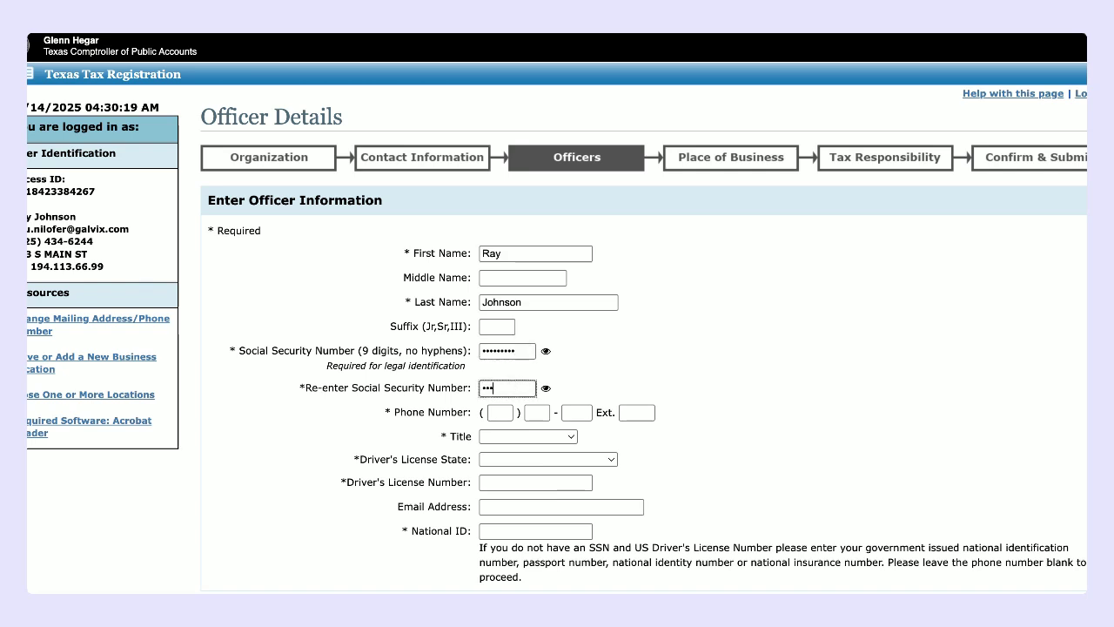
type("9")
Step: Set title President, license state ALASKA, and enter the driver's license number and national ID
left_click(515, 435)
left_click(506, 459)
left_click(509, 458)
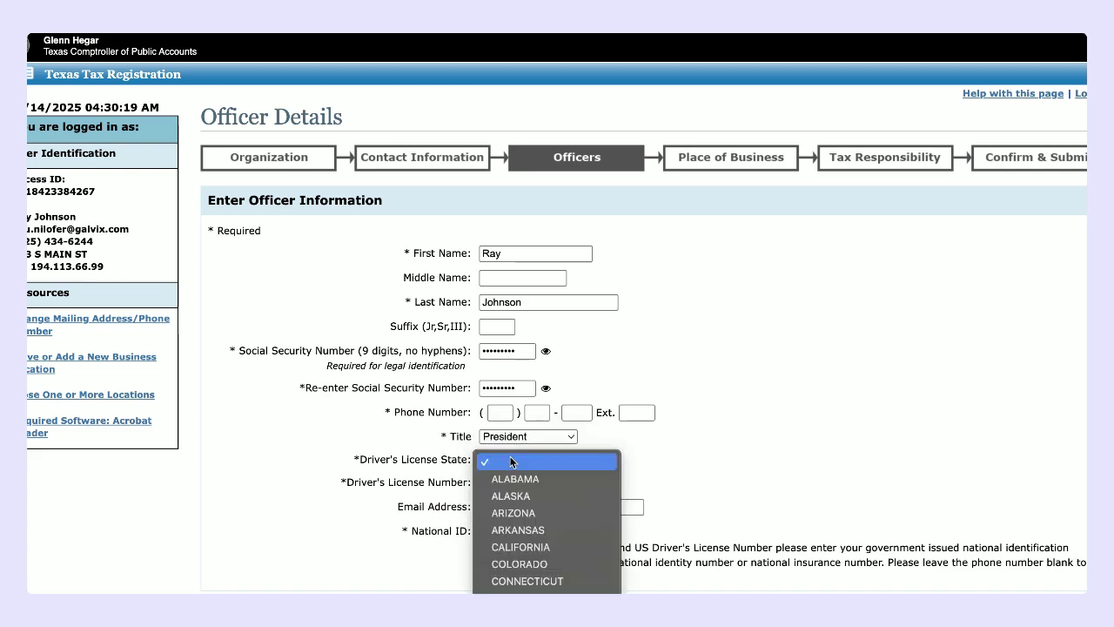
left_click(514, 496)
left_click(498, 484)
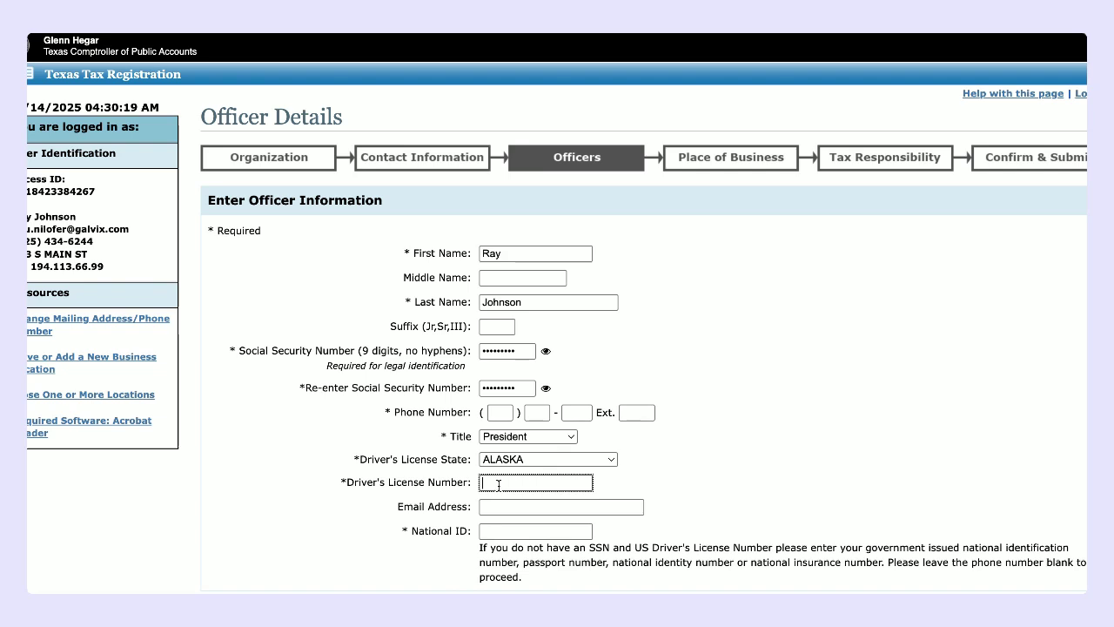
type("A")
key("BackSpace")
type("DL1234567")
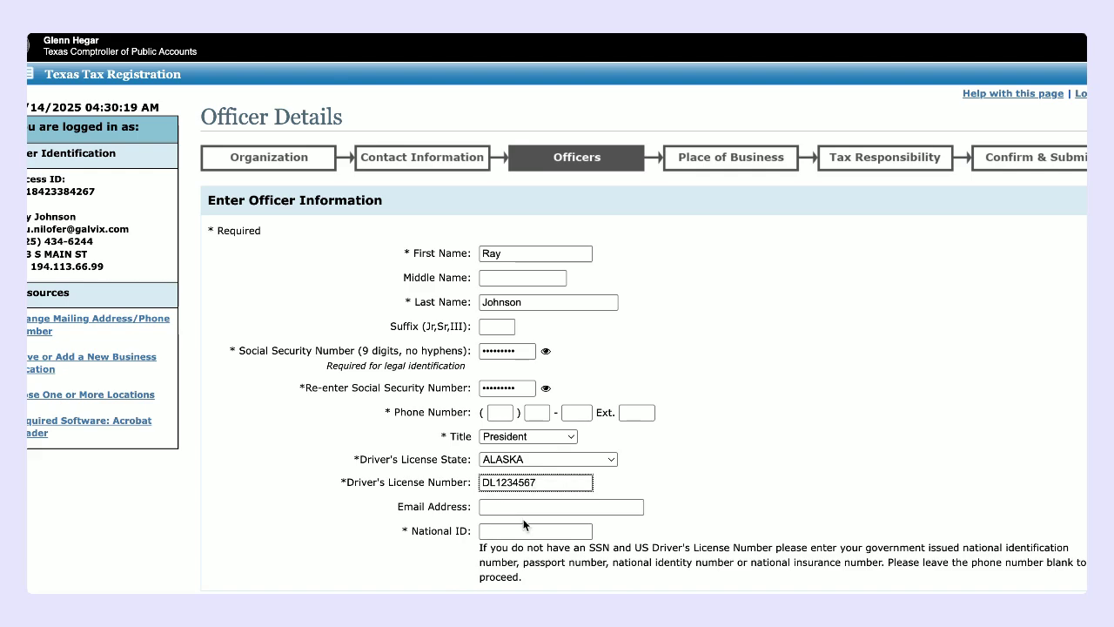
left_click(525, 530)
type("123456")
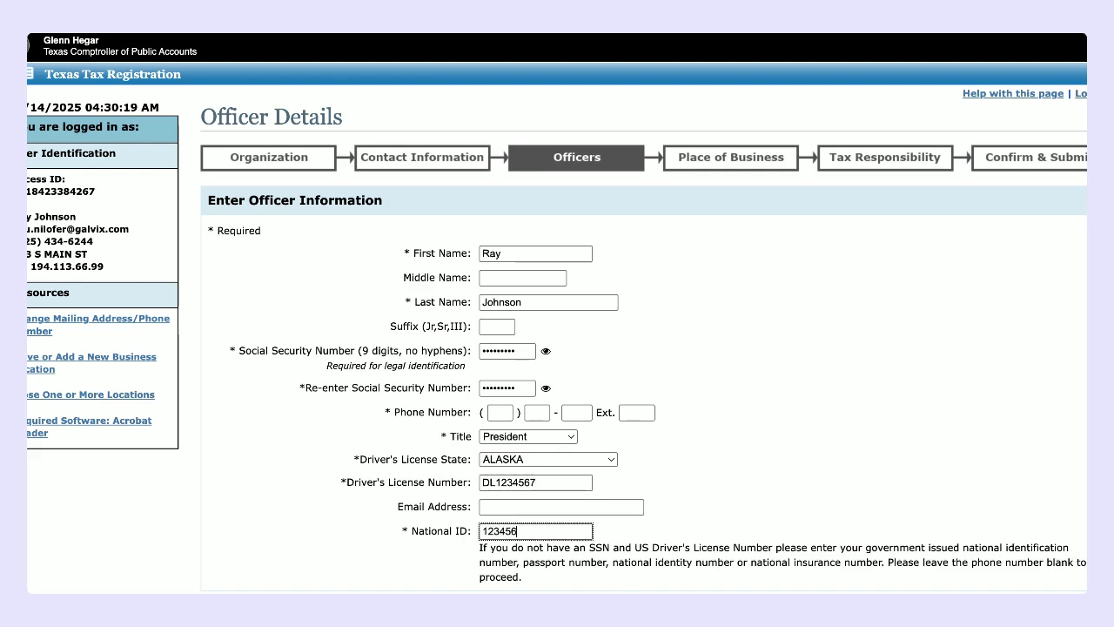
type("789")
scroll(588, 546, "down", 3)
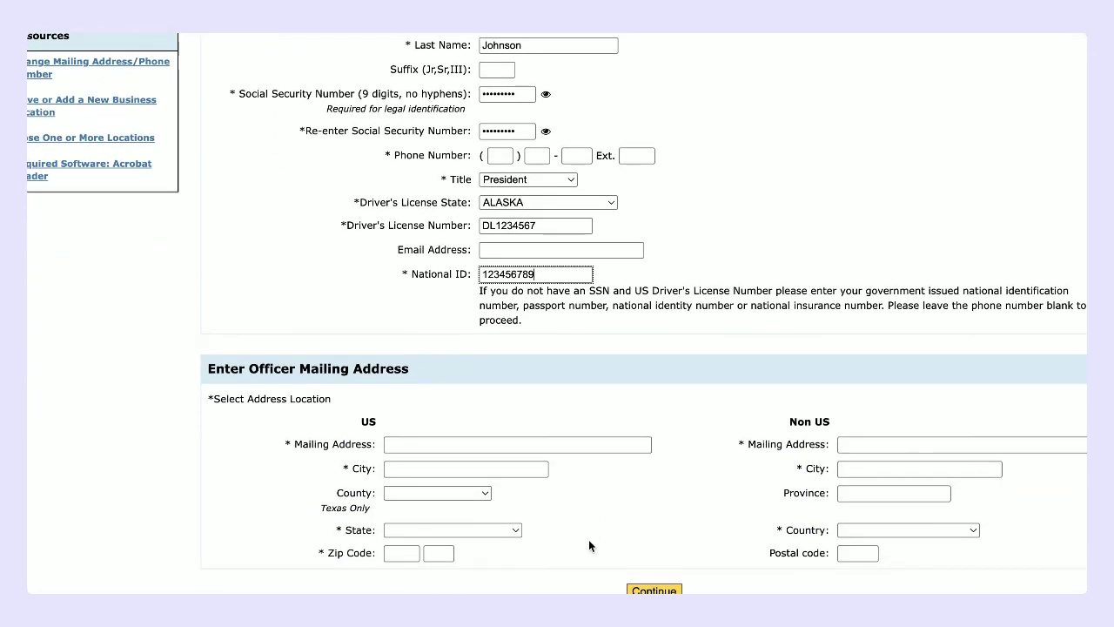
Step: Enter the officer's street address, city, state CALIFORNIA and zip code
scroll(588, 539, "down", 1)
left_click(418, 371)
type("12")
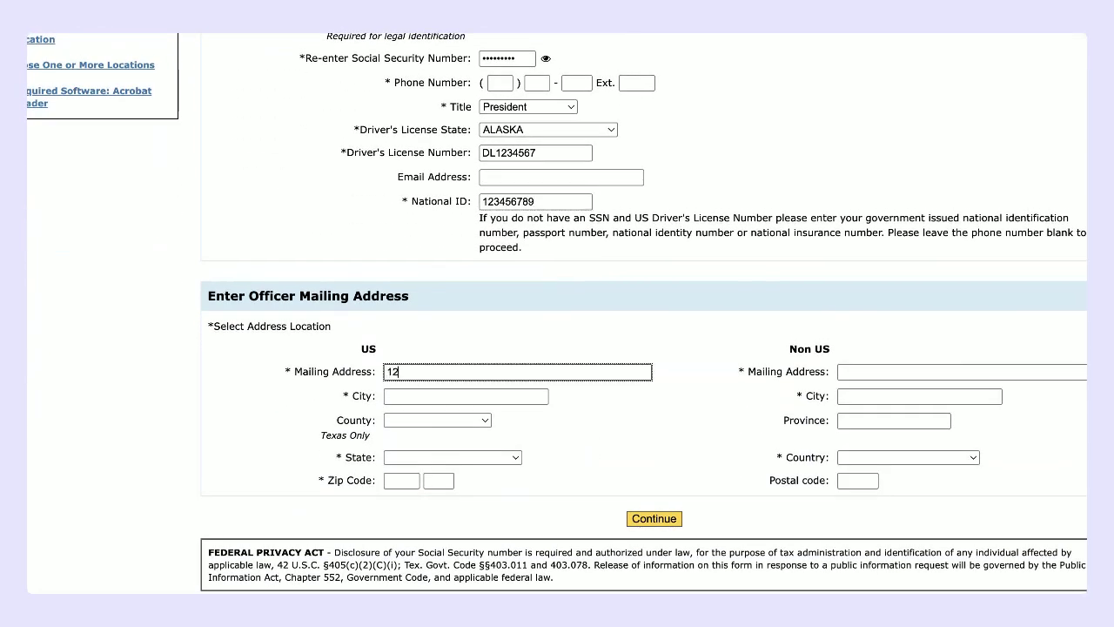
type("3 Main Street")
left_click(439, 397)
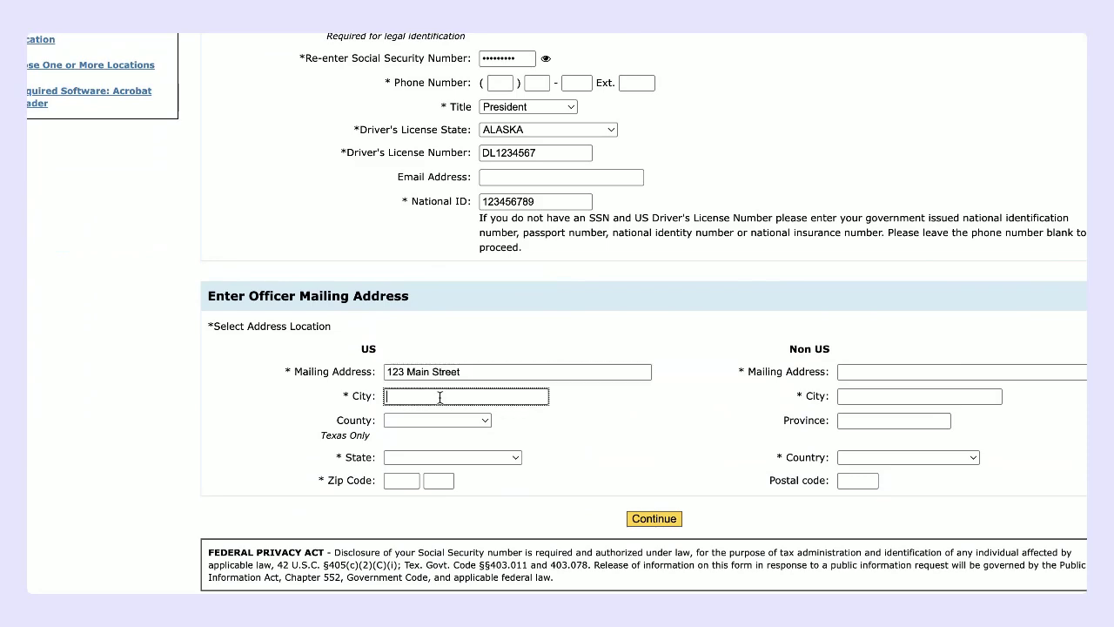
type("Milpitas")
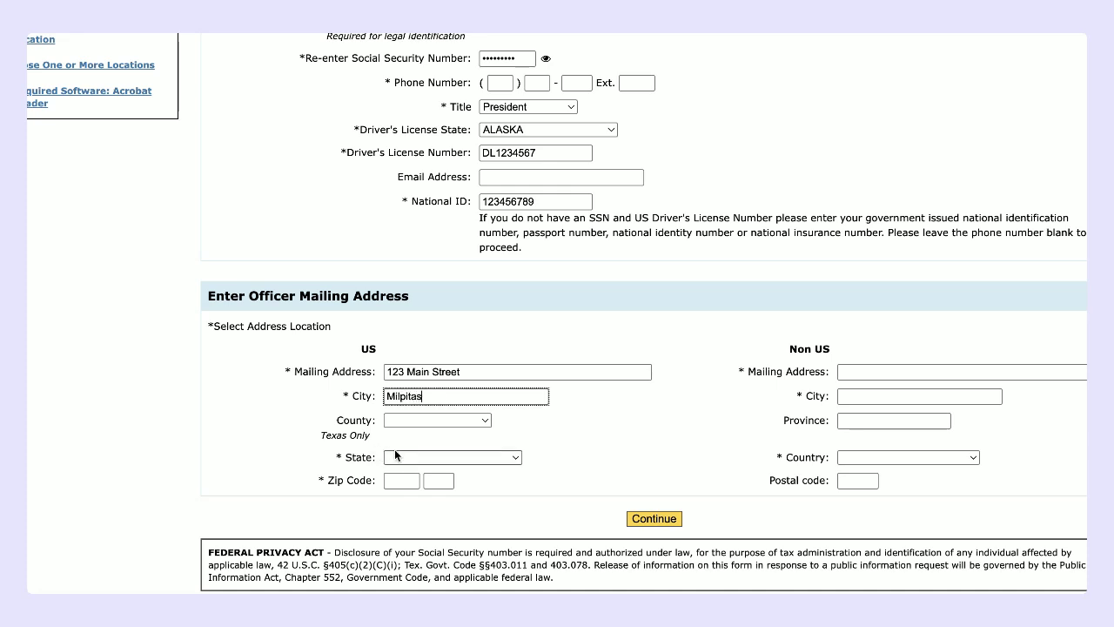
left_click(396, 455)
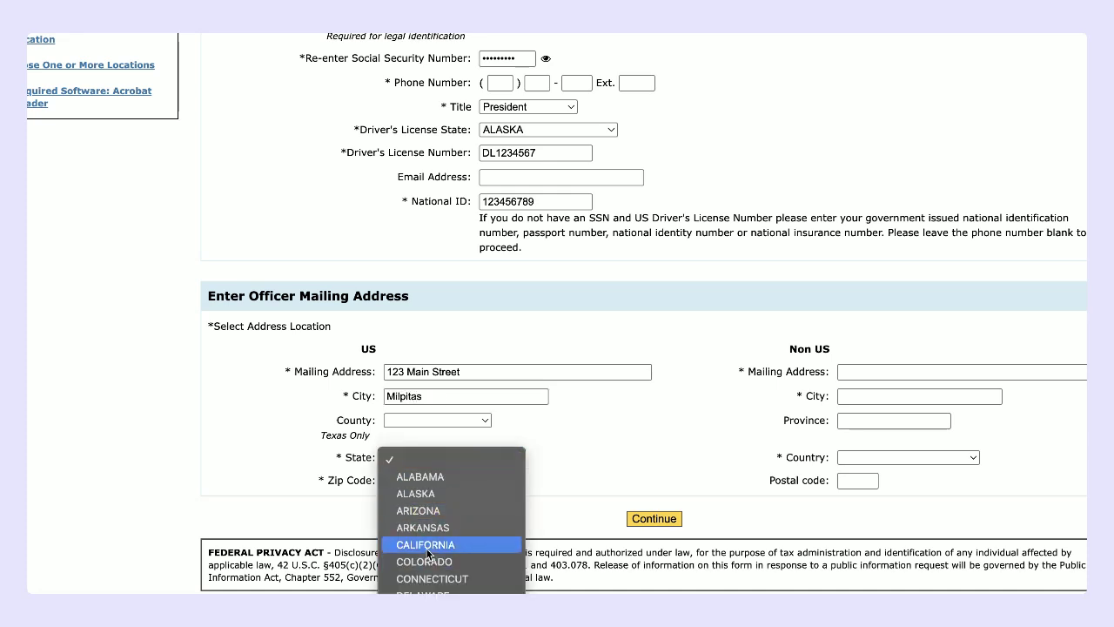
left_click(426, 545)
left_click(404, 481)
type("9")
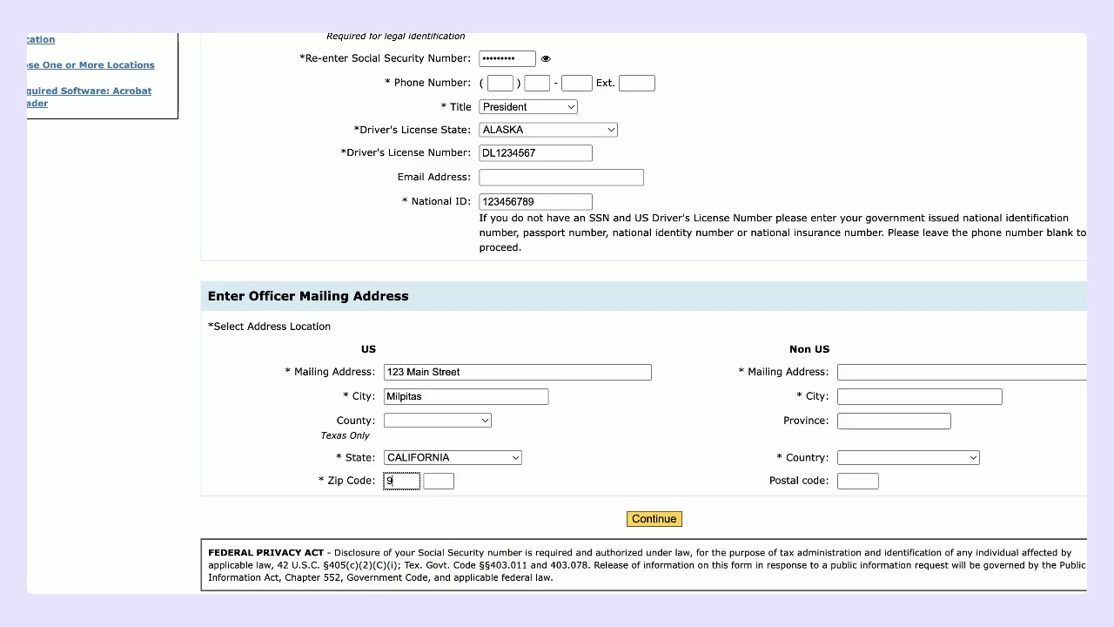
type("5035")
Step: Save the officer details to reach the Officer List
scroll(585, 440, "up", 2)
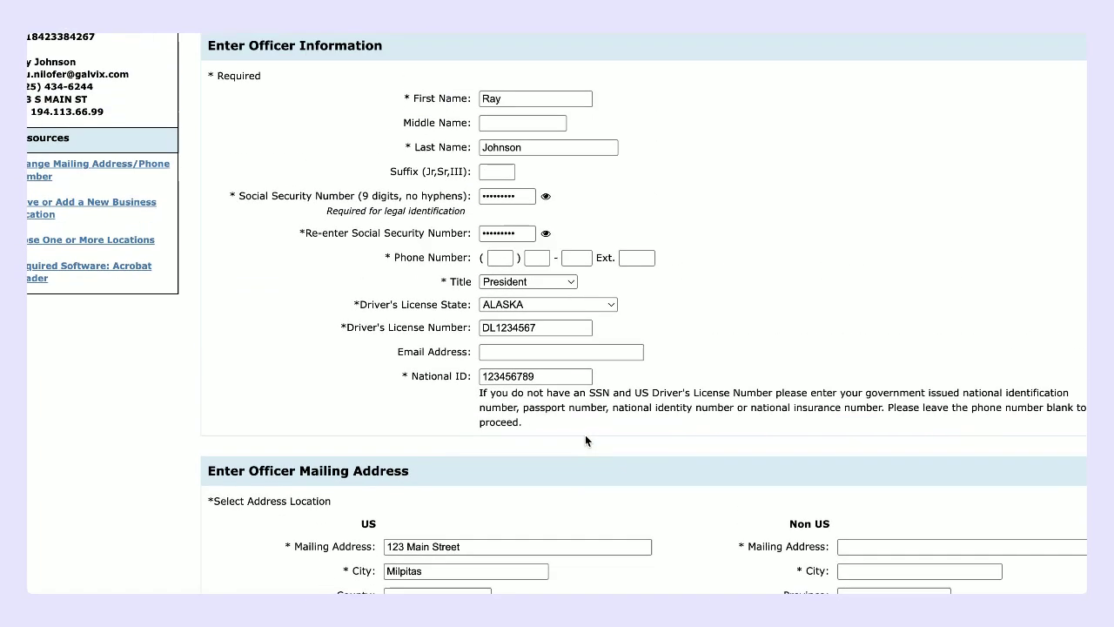
scroll(585, 434, "up", 2)
scroll(585, 435, "down", 5)
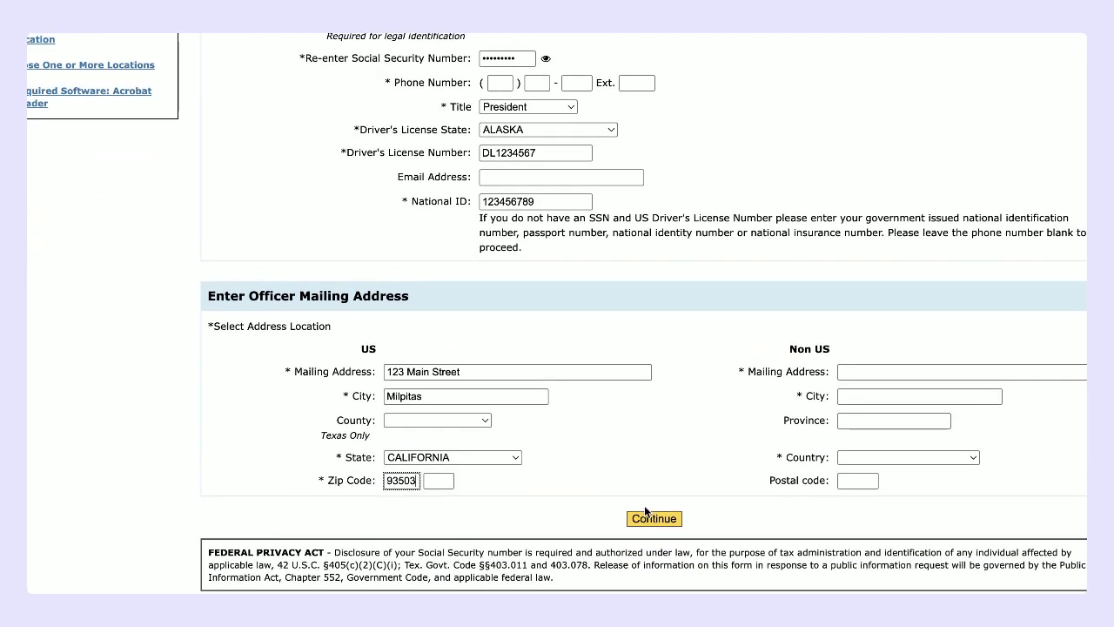
right_click(636, 463)
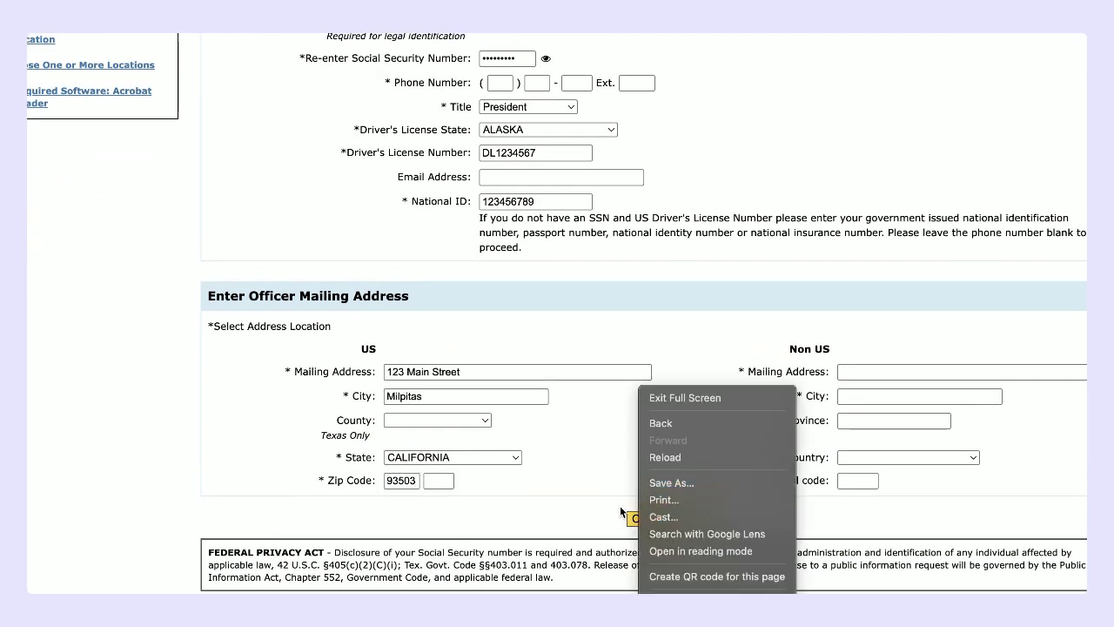
left_click(623, 514)
left_click(646, 520)
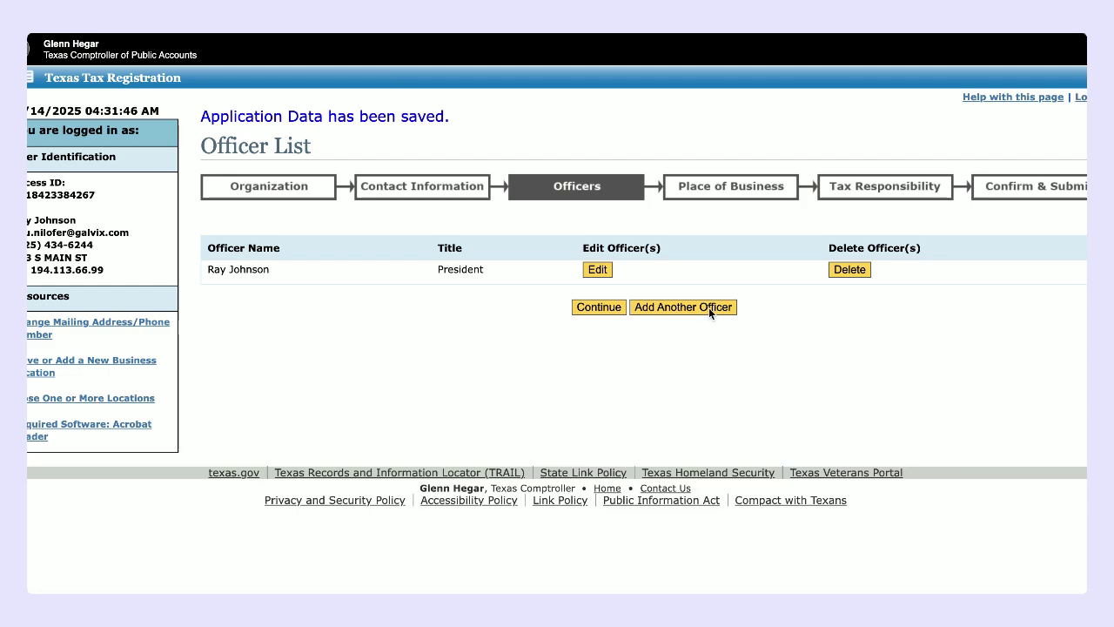
Step: Advance to the Place of Business step and open the NAICS code lookup
left_click(591, 306)
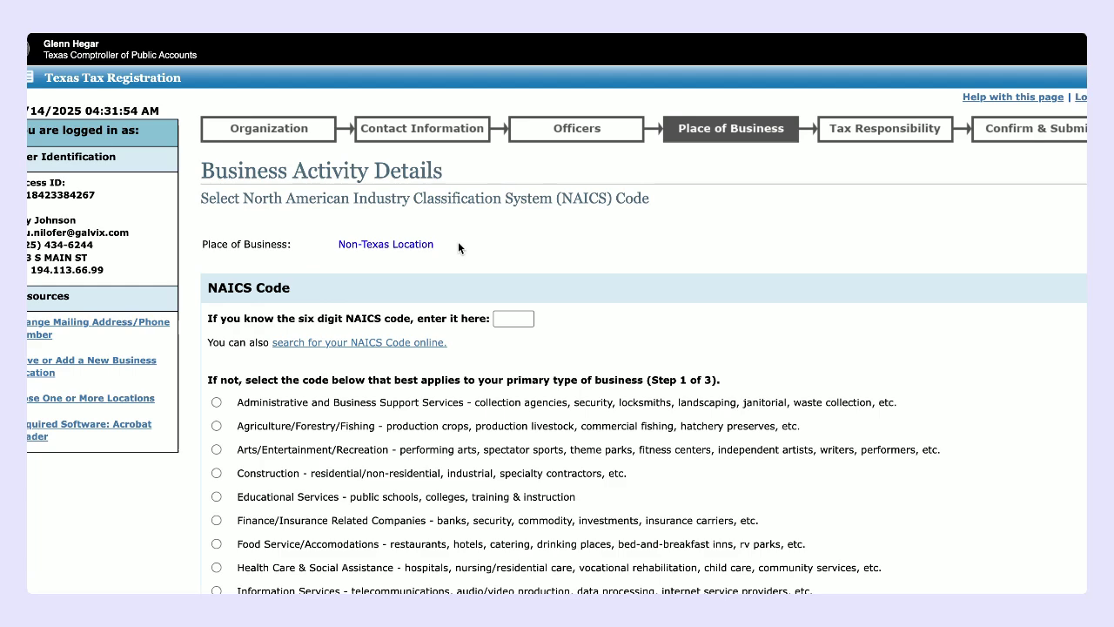
scroll(458, 244, "down", 1)
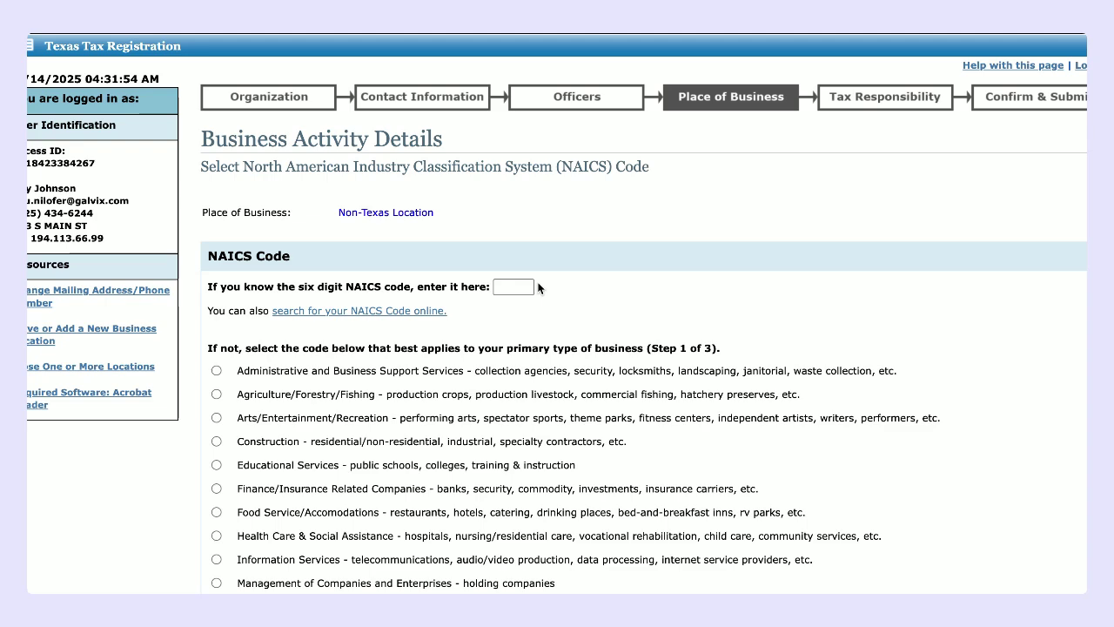
left_click(366, 311)
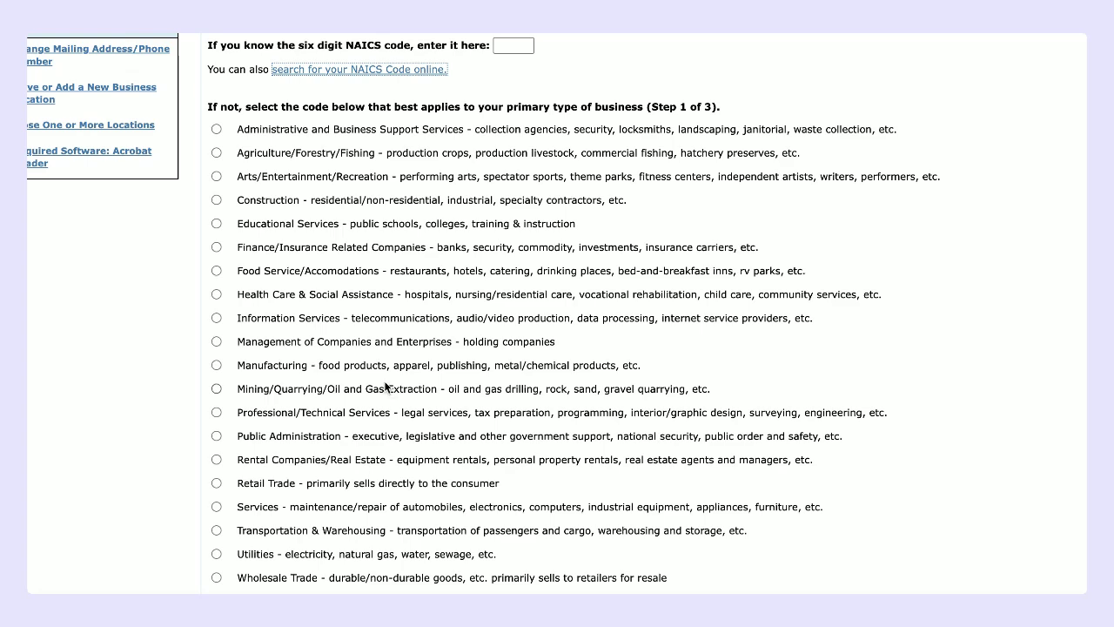
scroll(365, 468, "down", 1)
Step: Drill down Retail Trade > 445 Food/Beverage Stores > 445120 Convenience Stores and save the code
left_click(218, 469)
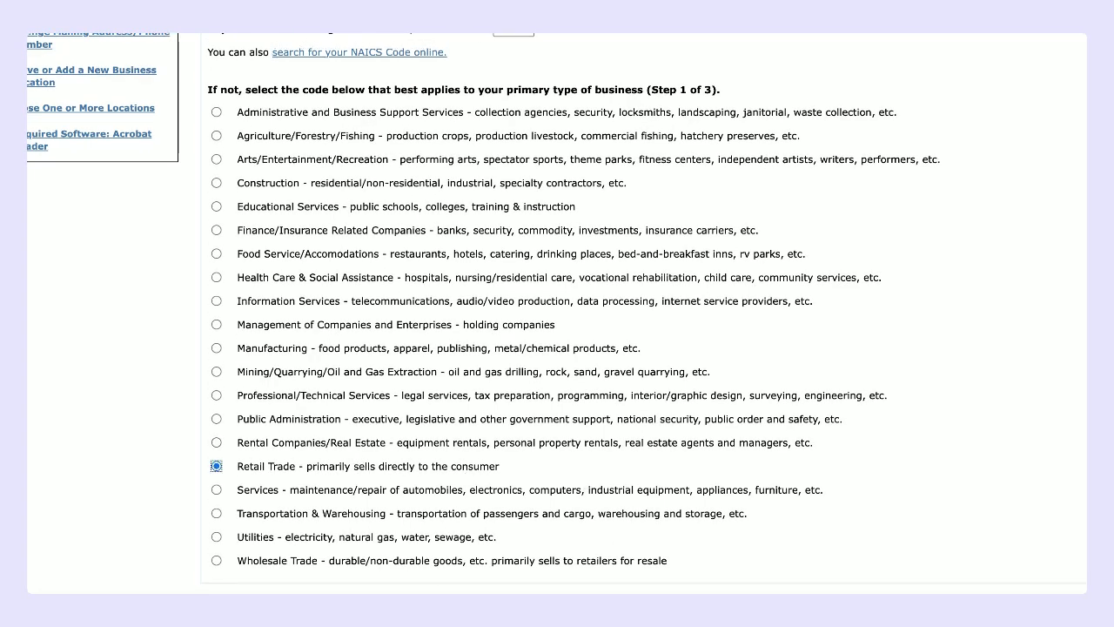
key("Return")
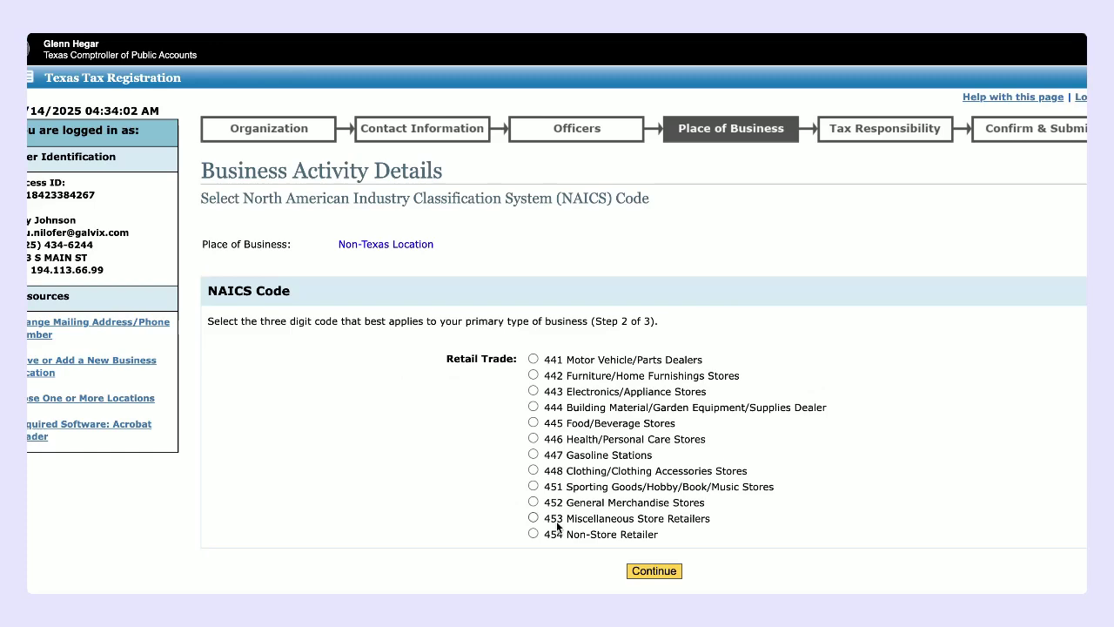
left_click(532, 423)
left_click(655, 572)
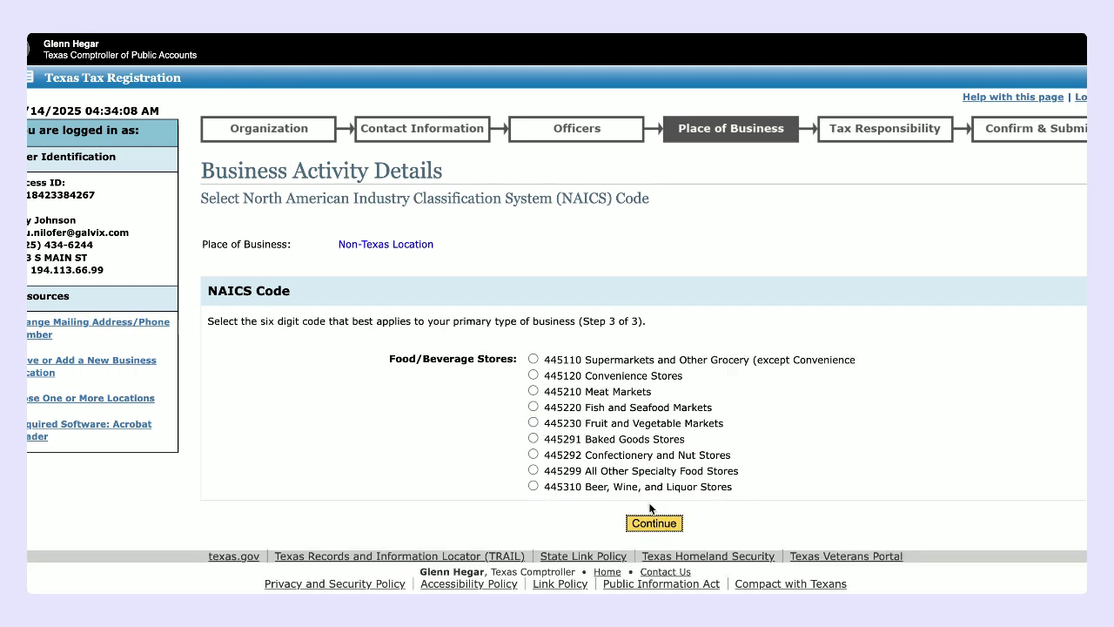
left_click(655, 522)
left_click(533, 397)
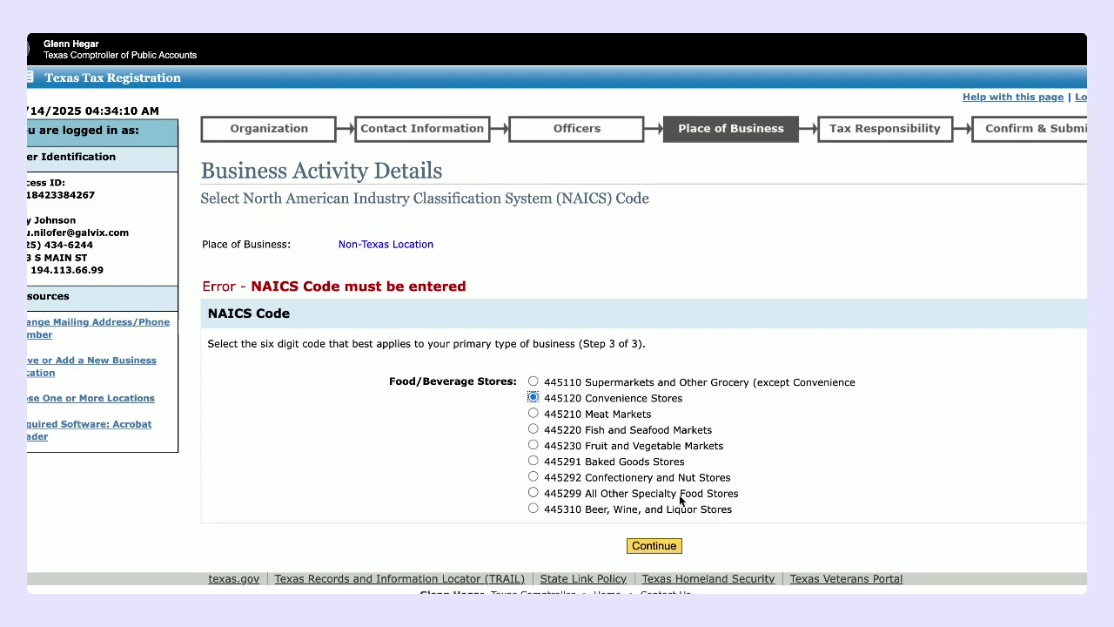
left_click(652, 546)
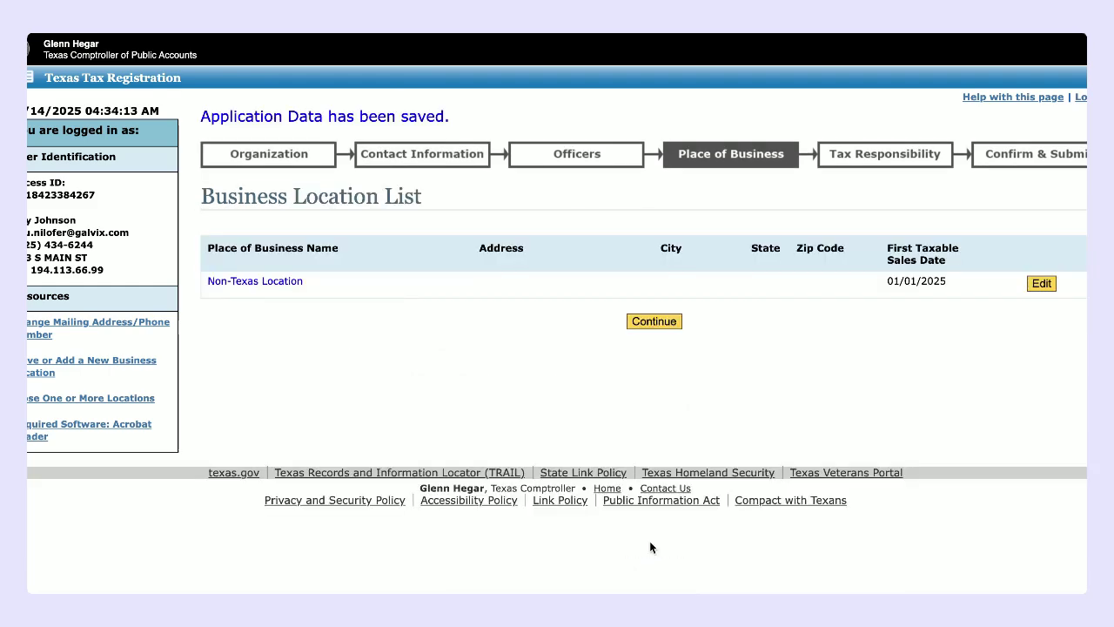
Step: Leave the location list and answer No to the prepaid wireless and Chapter 771 911 fee questions
left_click(660, 322)
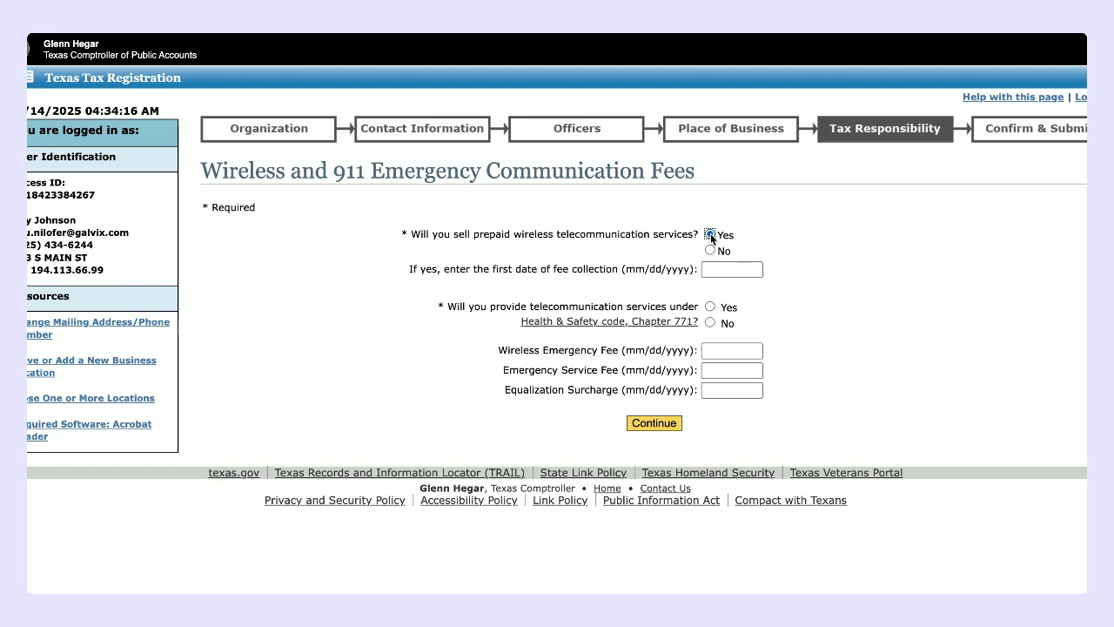
left_click(711, 233)
left_click(723, 269)
left_click(711, 251)
left_click(710, 323)
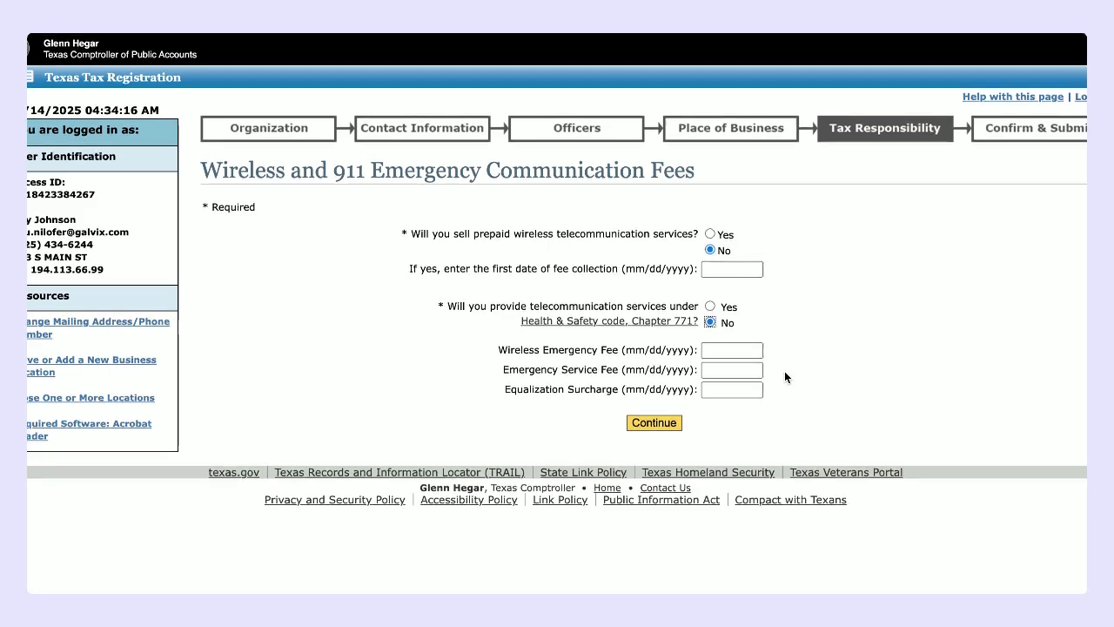
left_click(653, 424)
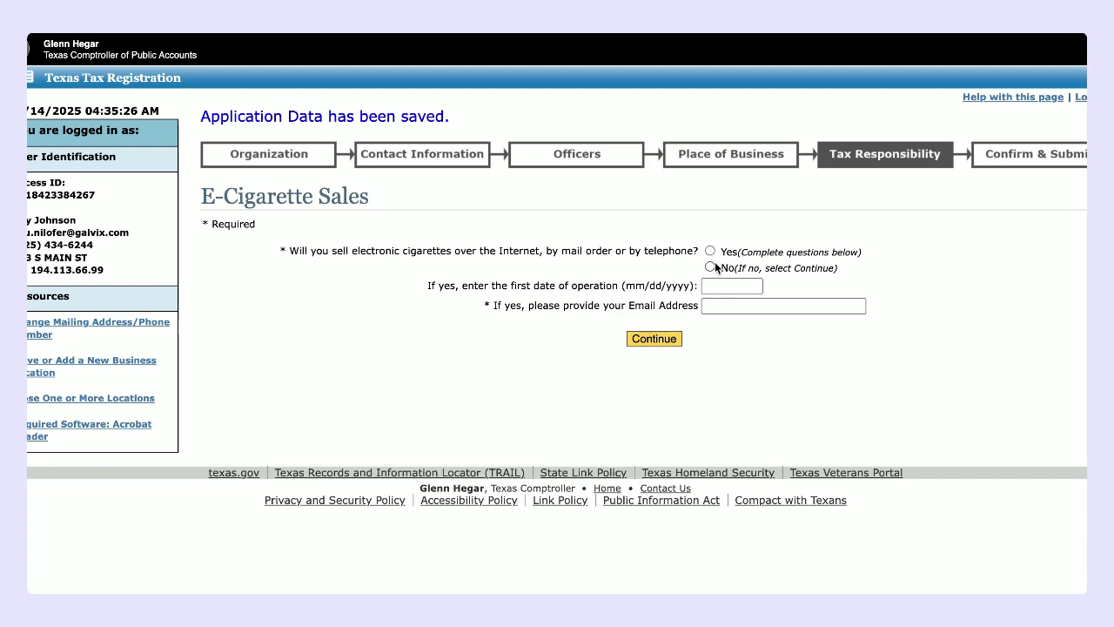
Step: Answer No to selling e-cigarettes by Internet, mail or phone and continue
left_click(707, 285)
left_click(709, 250)
left_click(724, 291)
left_click(723, 305)
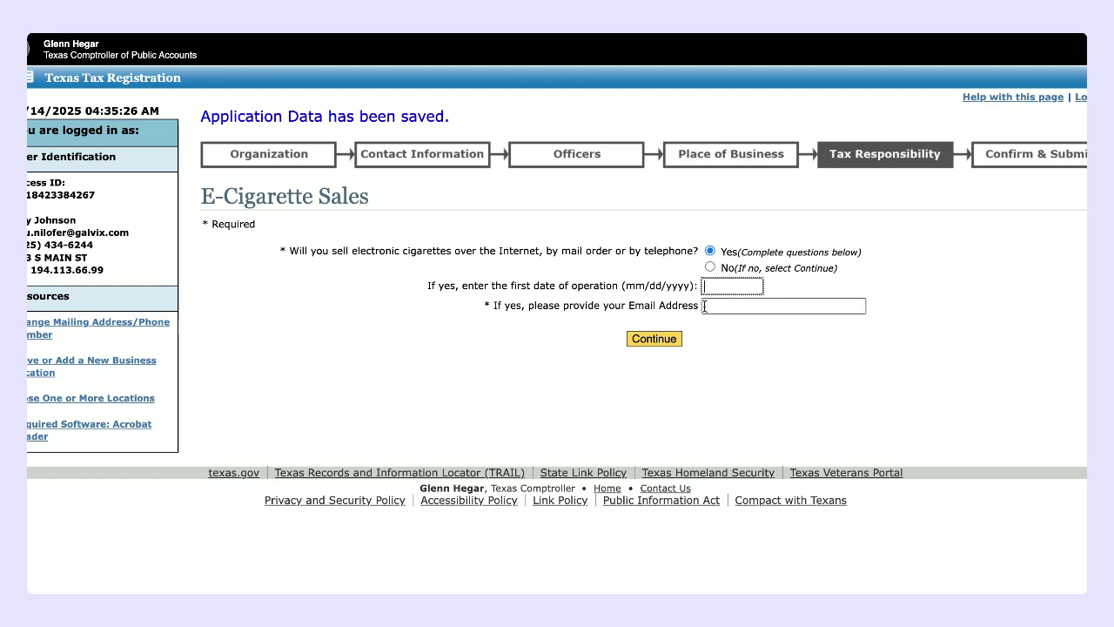
left_click(711, 265)
left_click(660, 339)
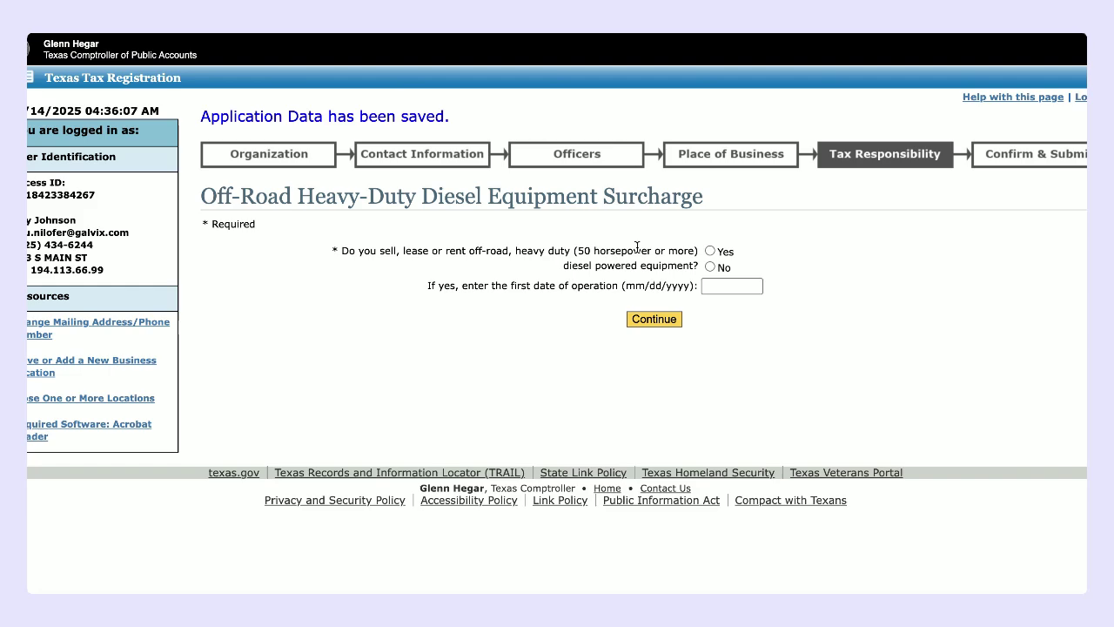
Step: Select No for selling, leasing or renting off-road heavy-duty diesel equipment
left_click(712, 287)
left_click(708, 266)
Step: Save the diesel answer, then answer No to Purchase of Existing Business and continue
left_click(649, 322)
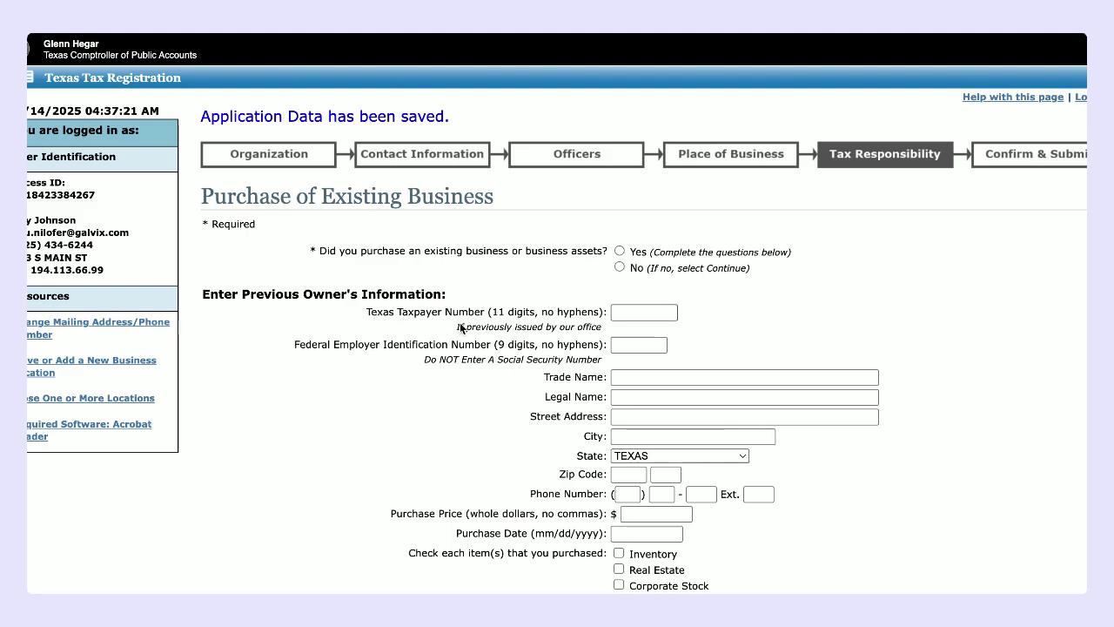
scroll(474, 393, "down", 1)
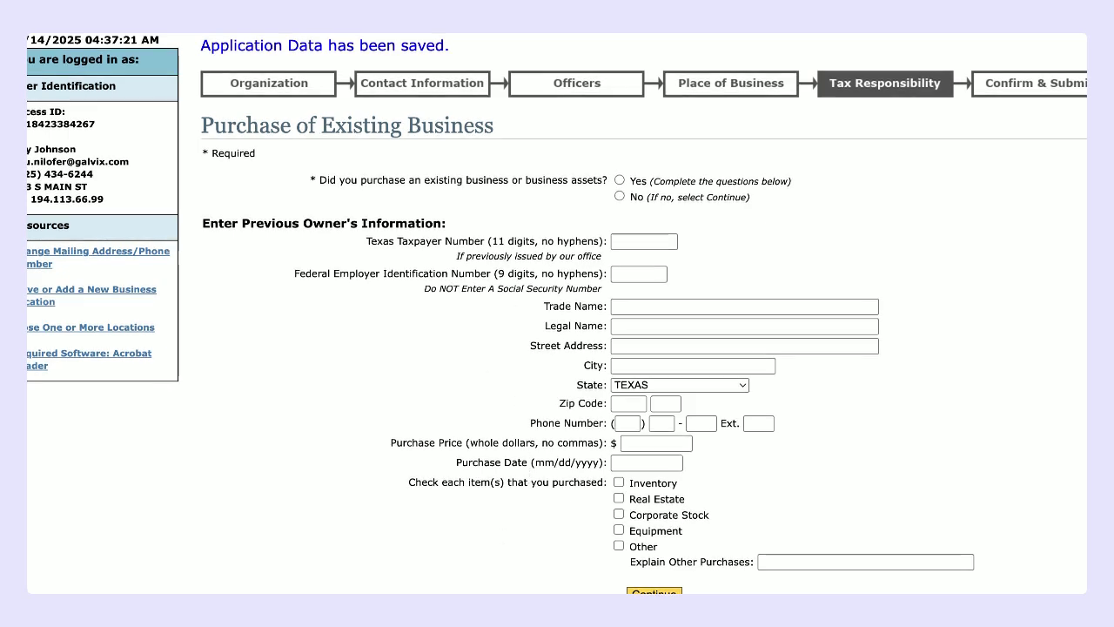
scroll(484, 363, "up", 2)
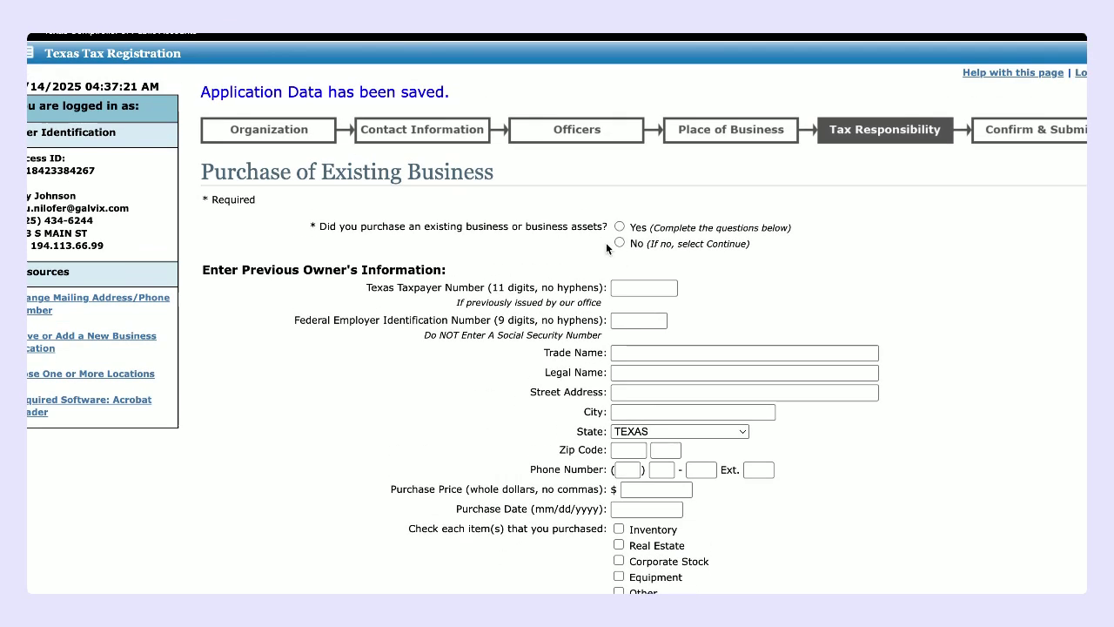
left_click(619, 242)
scroll(571, 392, "down", 2)
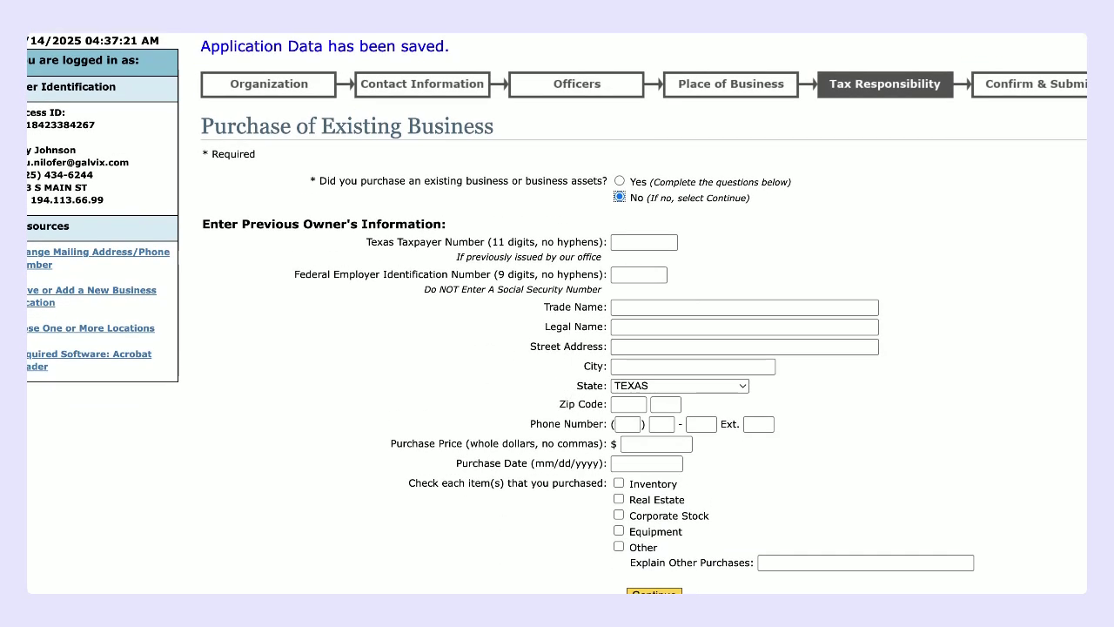
left_click(654, 591)
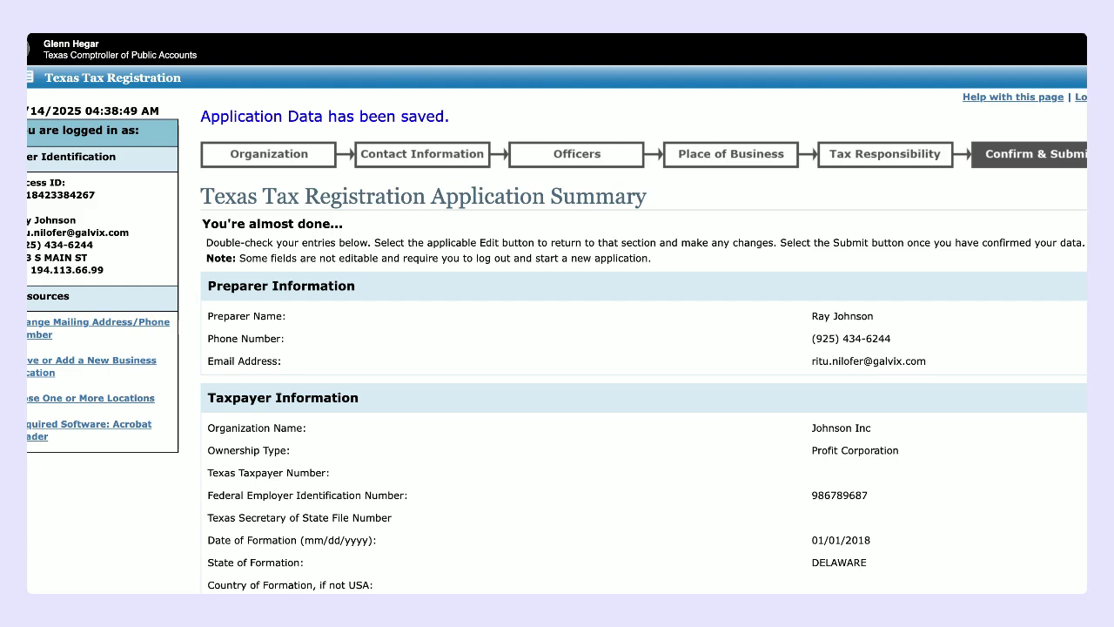
Step: Scroll the Application Summary, checking the NO answers for the 911 fee, e-cigarette, diesel and existing-business questions
scroll(645, 492, "down", 6)
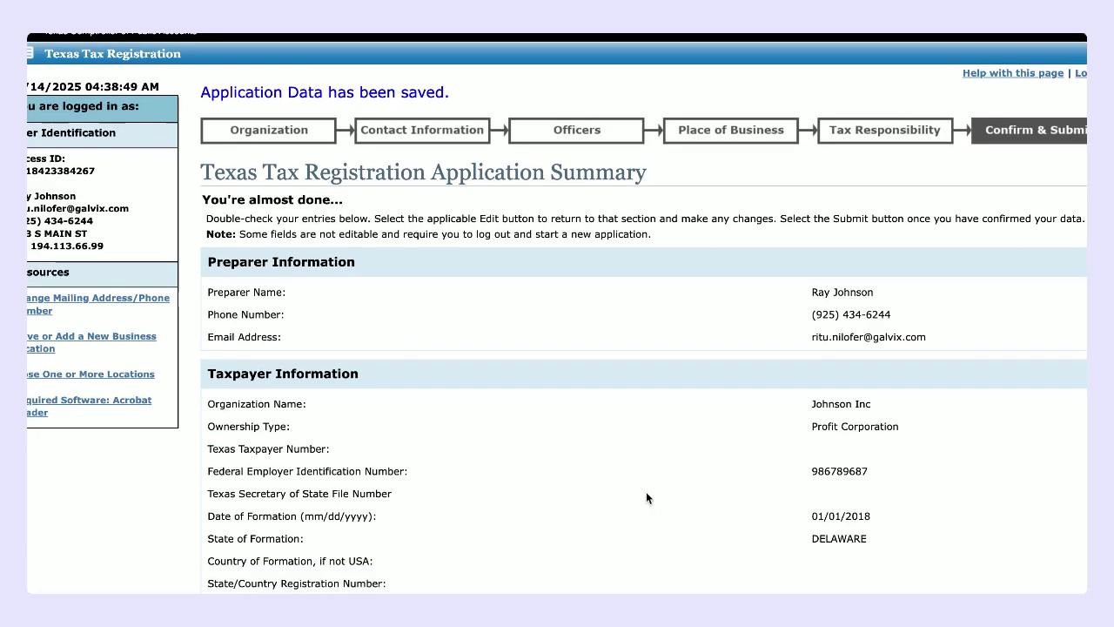
scroll(645, 492, "up", 6)
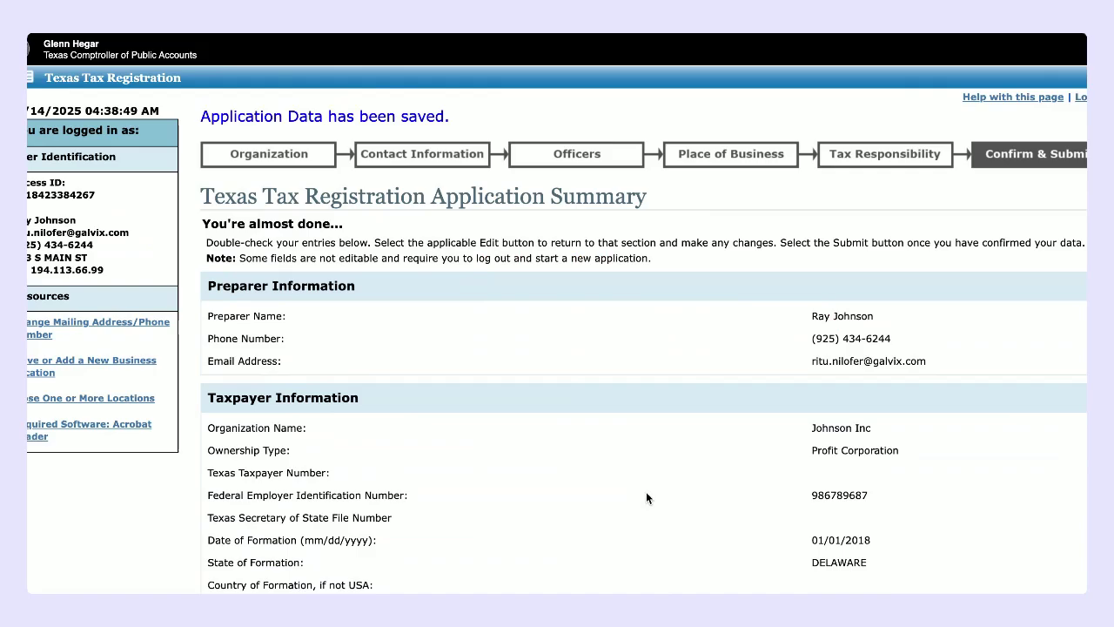
scroll(646, 494, "down", 15)
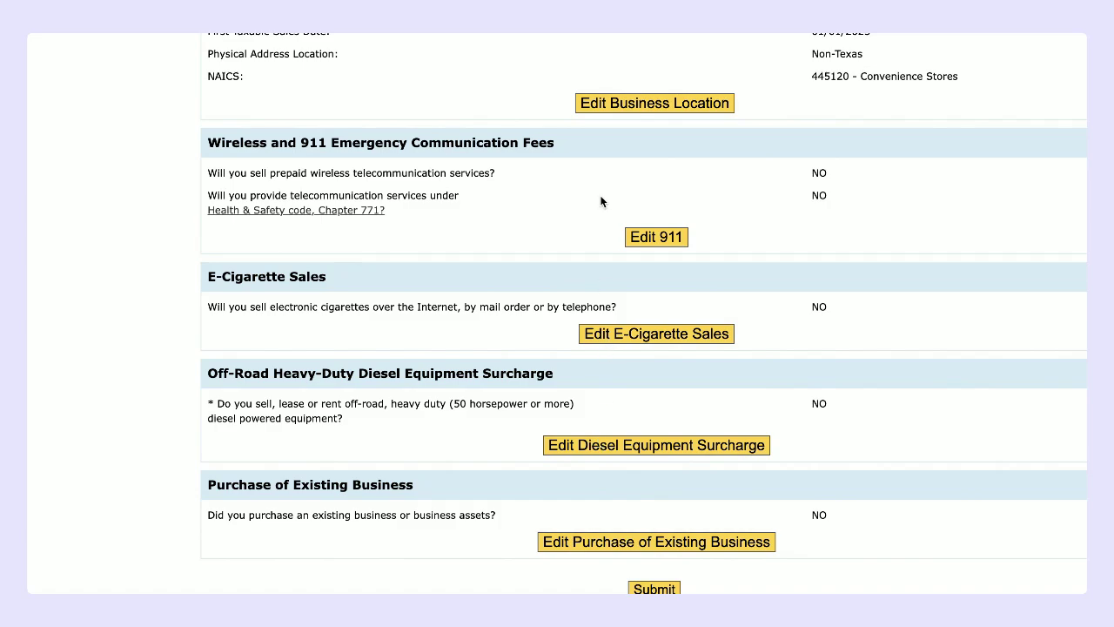
scroll(598, 204, "up", 3)
scroll(579, 209, "up", 3)
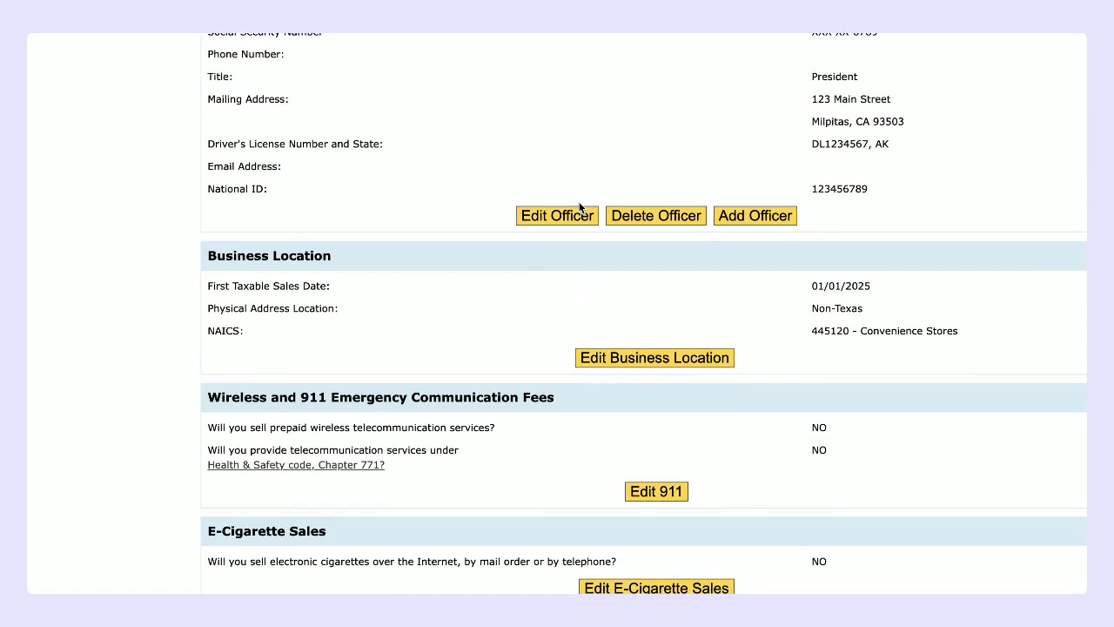
scroll(580, 209, "down", 6)
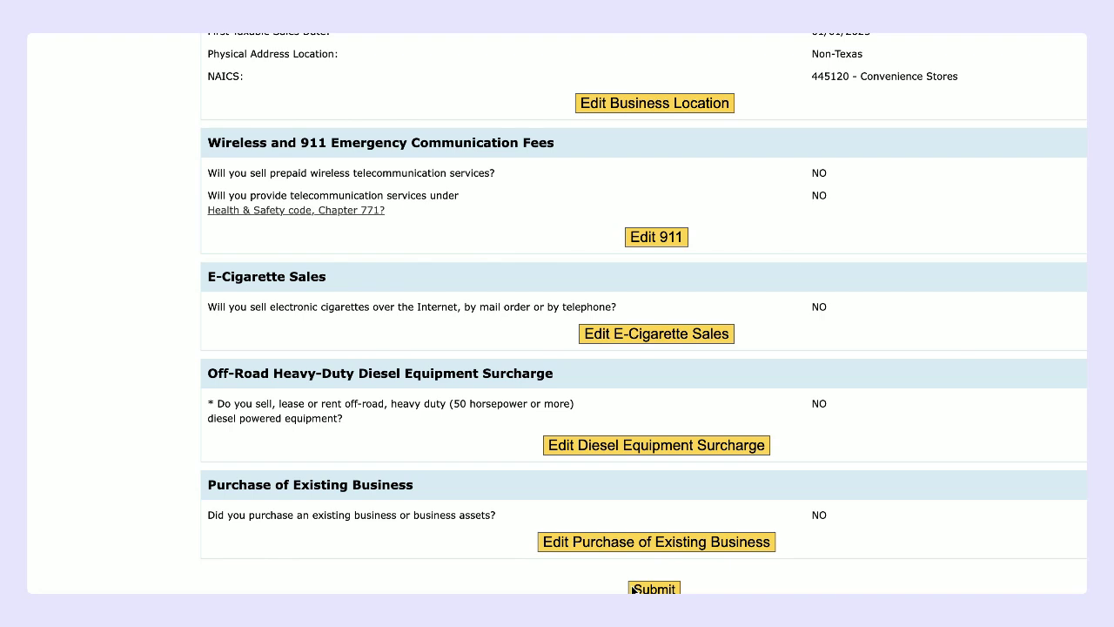